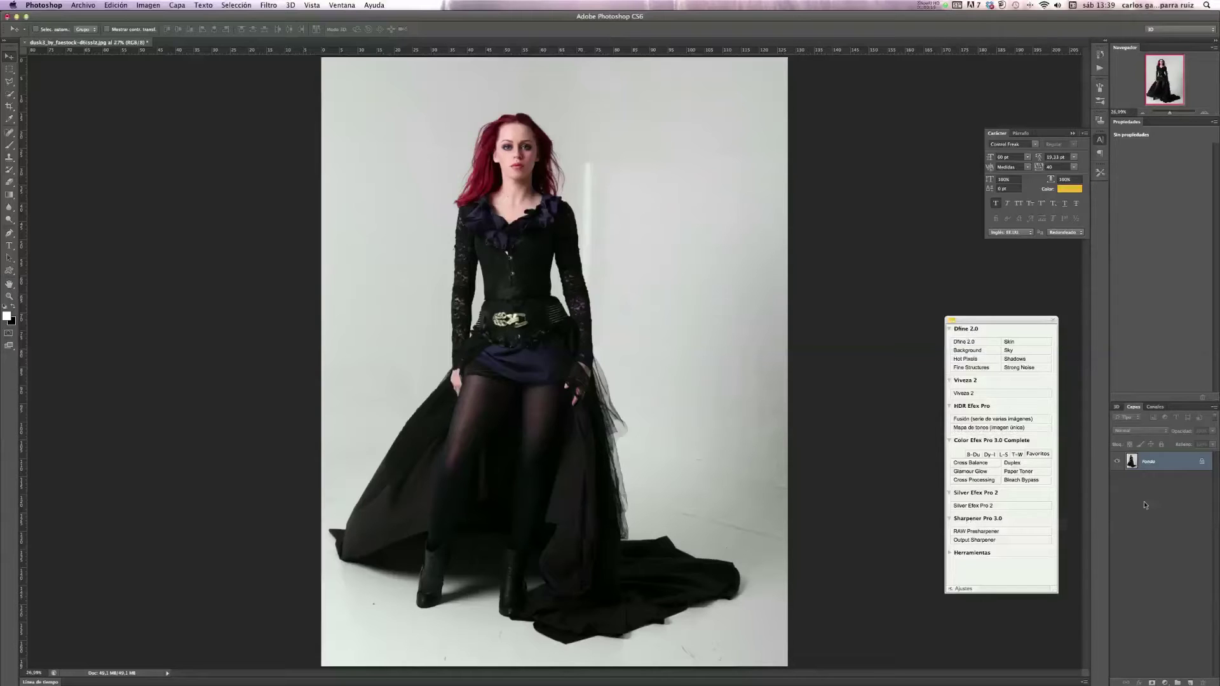
Duplicate Fondo into Capa 1 and begin spot-healing a mark on the right backdrop
key("ctrl+j")
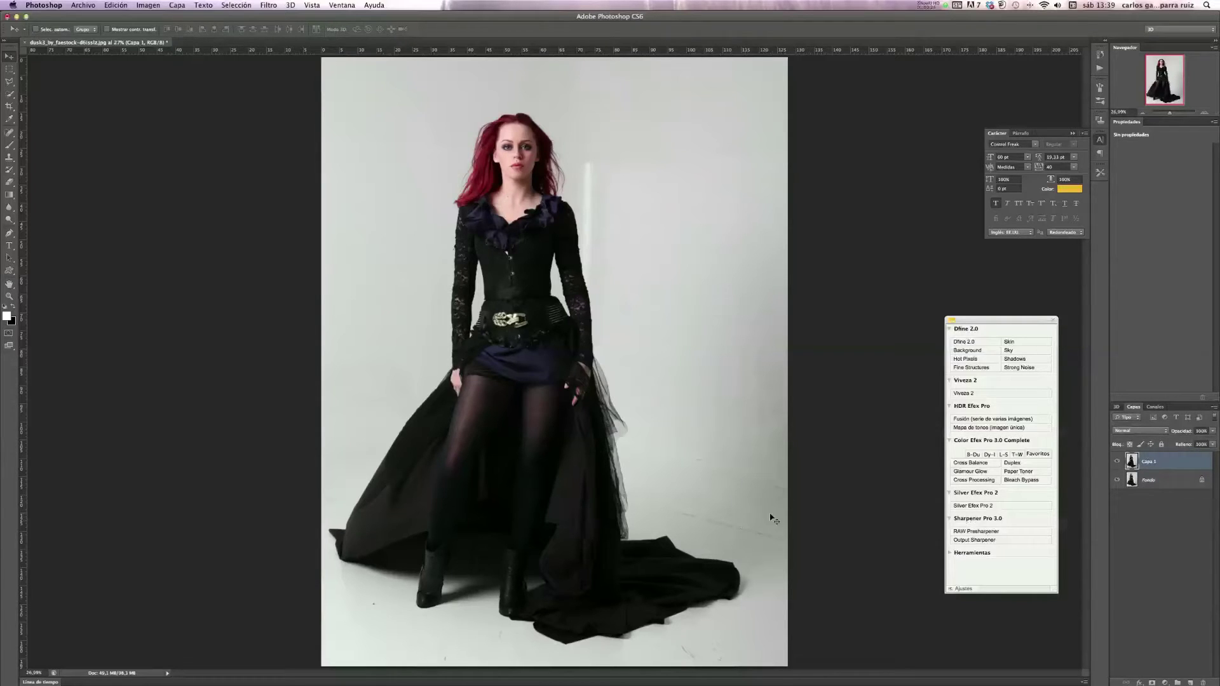
left_click(12, 132)
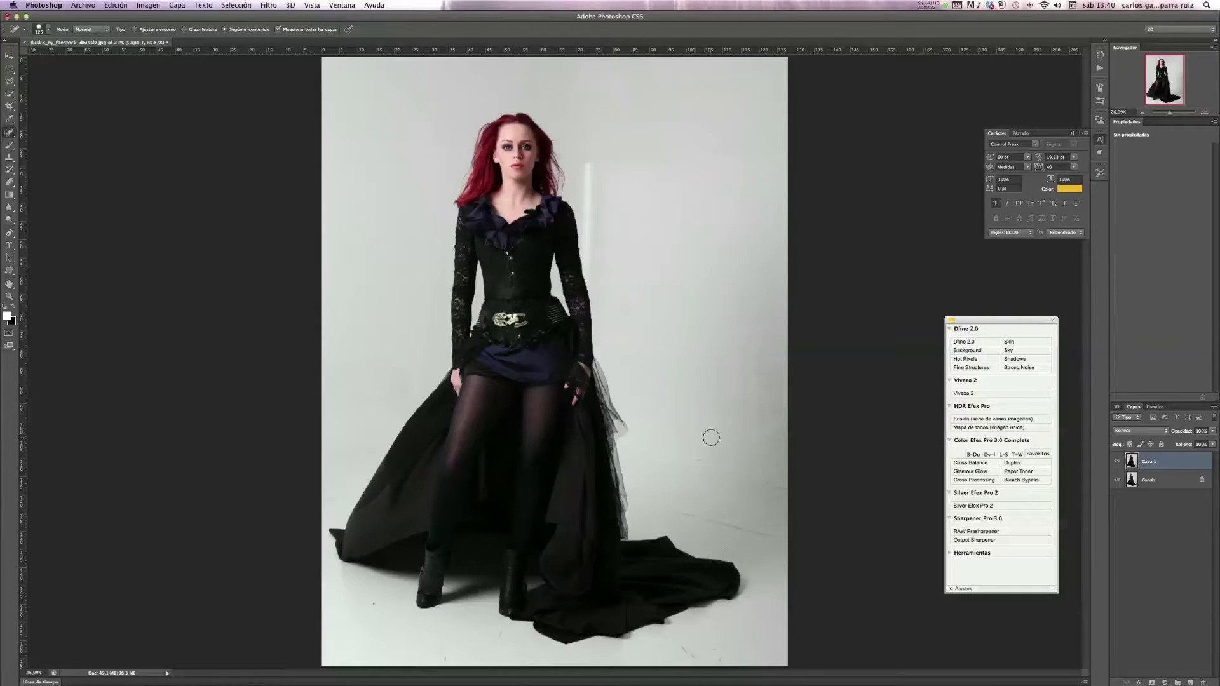
left_click_drag(696, 456, 788, 493)
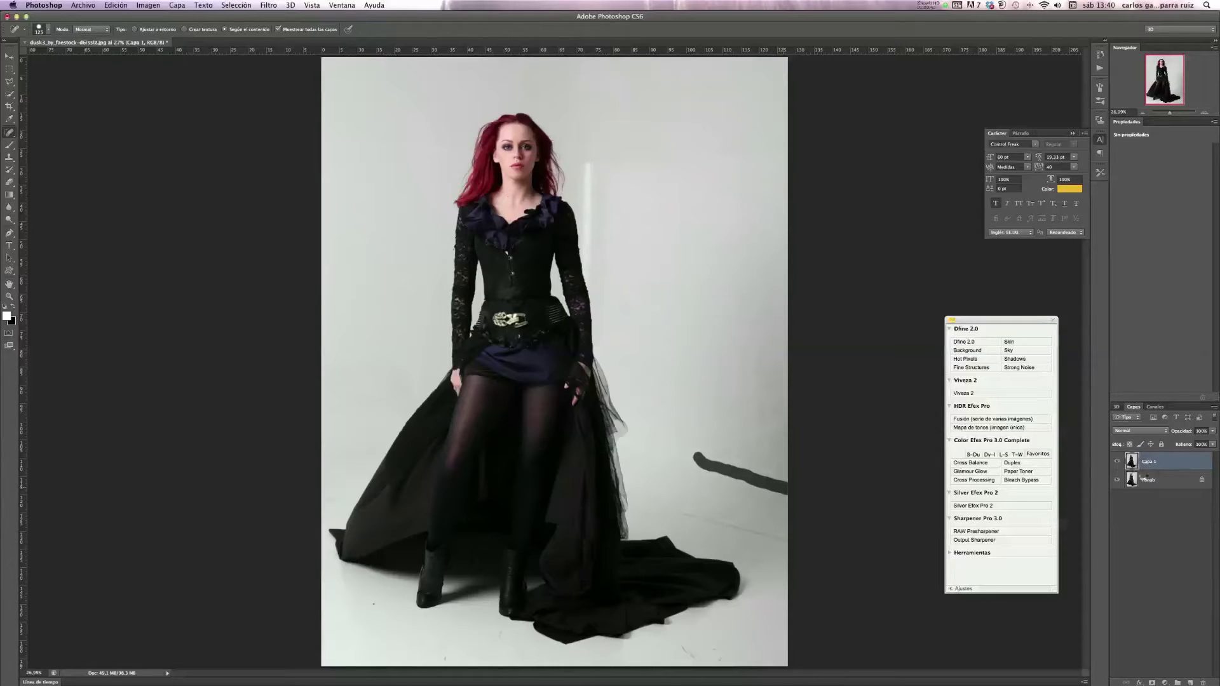
Spot-heal the streaks and spots across the right, left and upper backdrop and the floor
left_click_drag(639, 502, 788, 538)
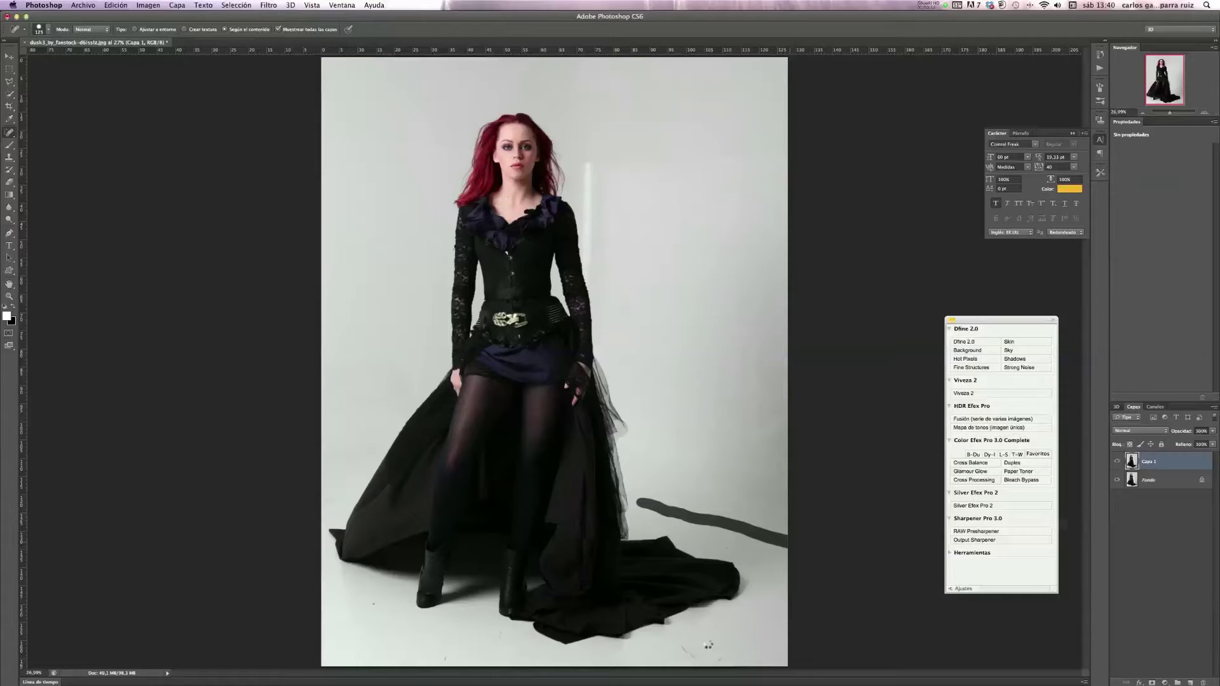
left_click_drag(672, 635, 695, 658)
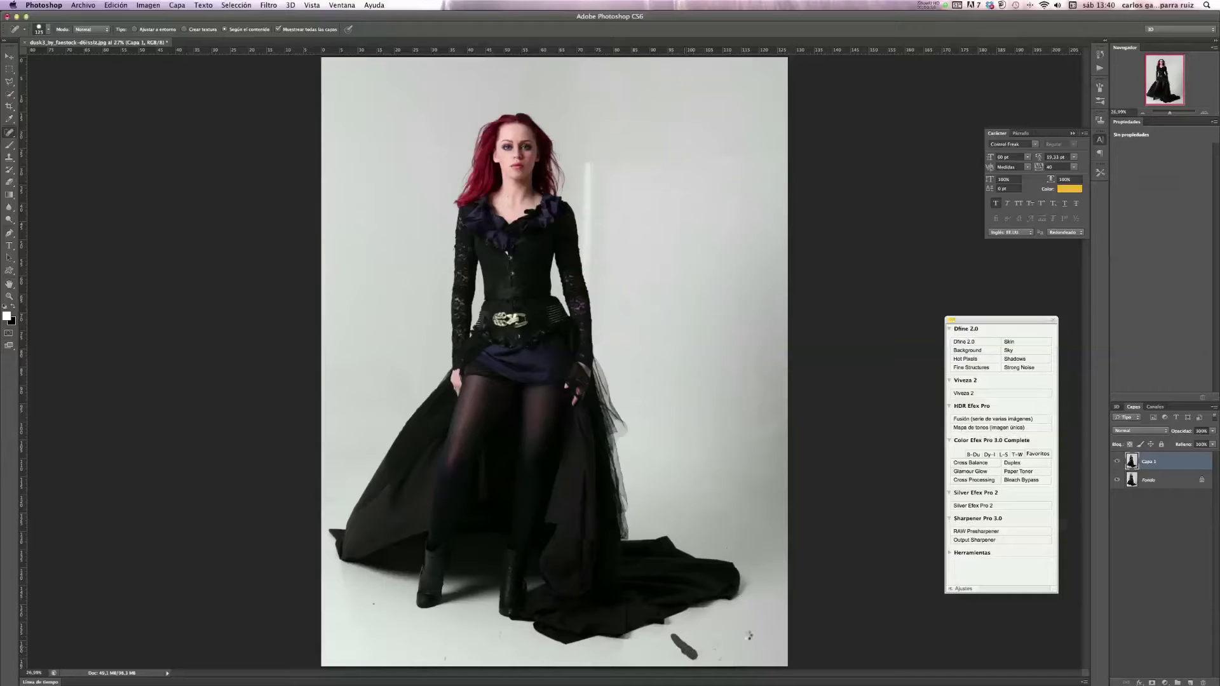
left_click_drag(713, 645, 720, 664)
left_click_drag(333, 493, 327, 502)
left_click(589, 164)
left_click_drag(670, 159, 789, 153)
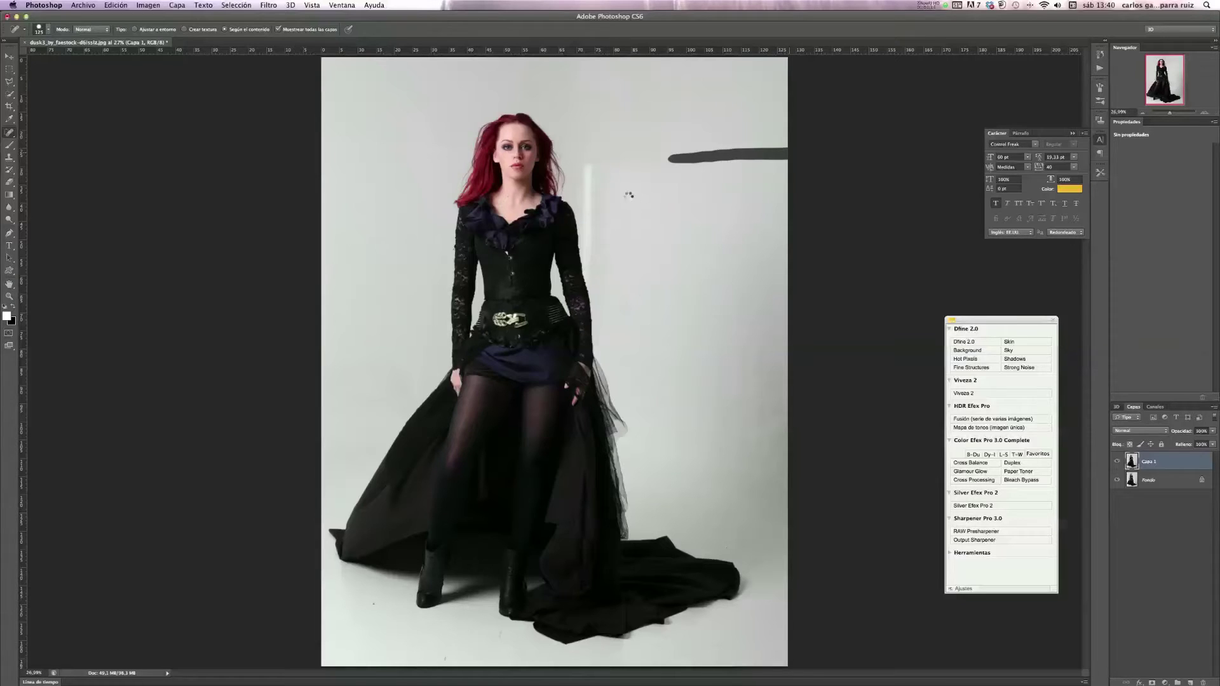
Heal the vertical light streak and lower-left floor marks, then duplicate the cleaned layer
left_click_drag(586, 160, 586, 209)
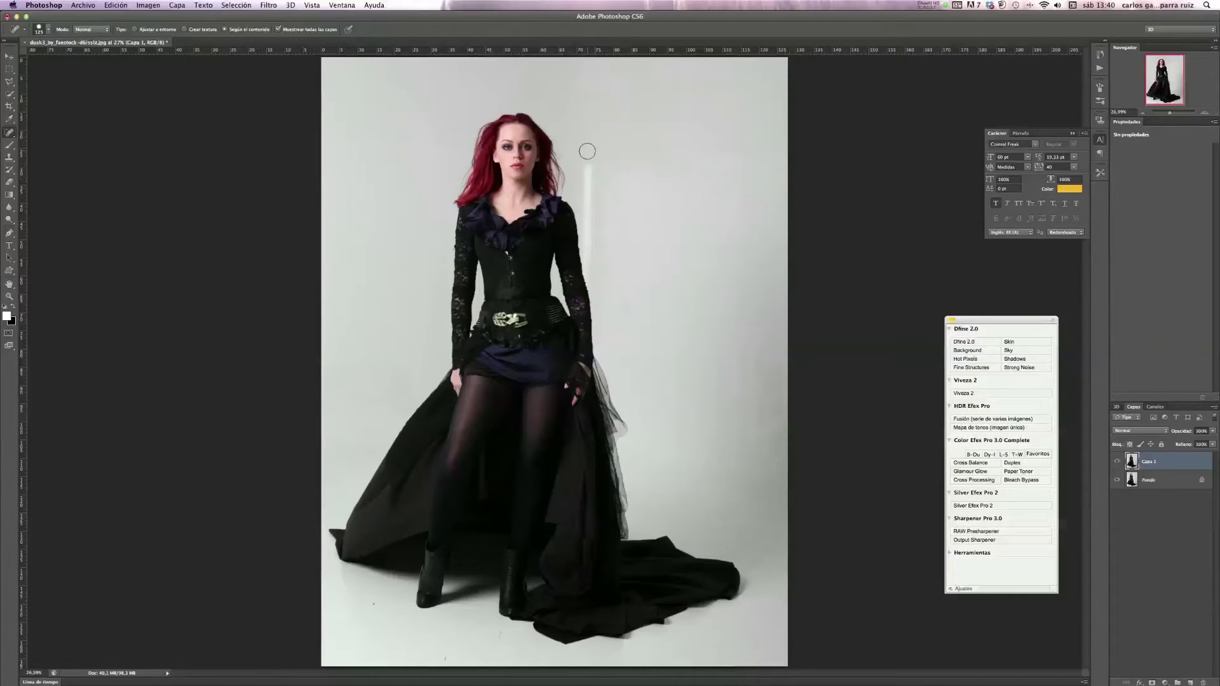
left_click_drag(586, 209, 587, 257)
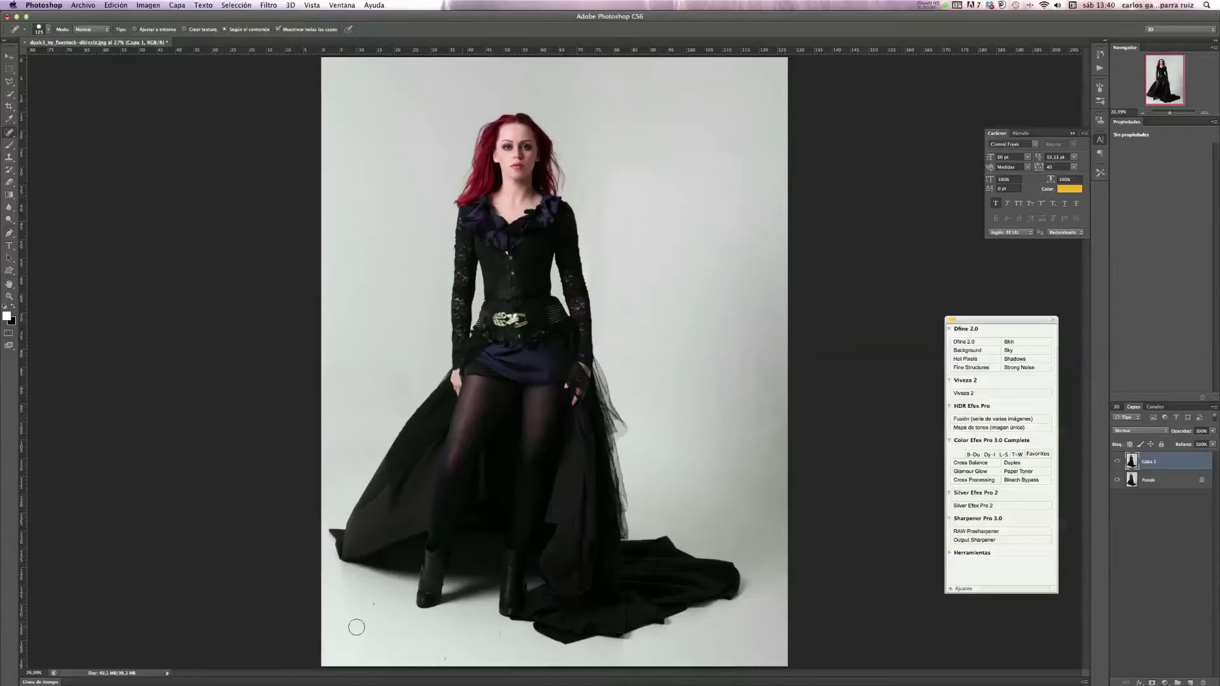
left_click(375, 605)
left_click(447, 658)
left_click_drag(416, 630, 488, 654)
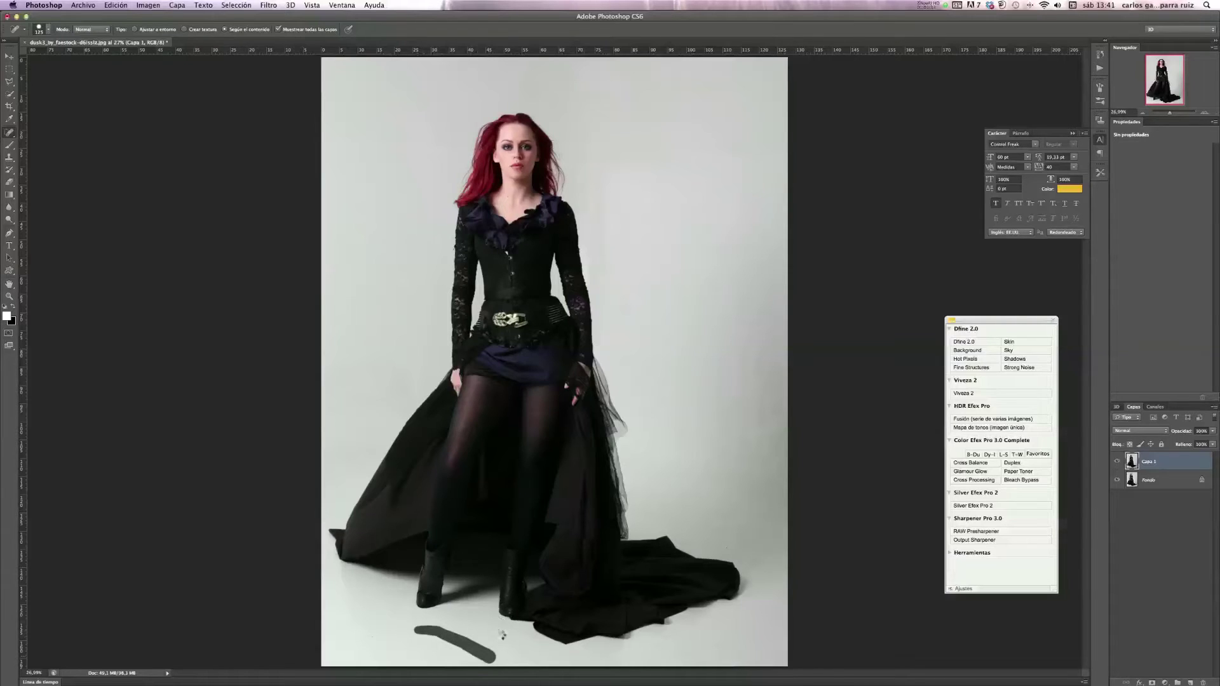
left_click(500, 634)
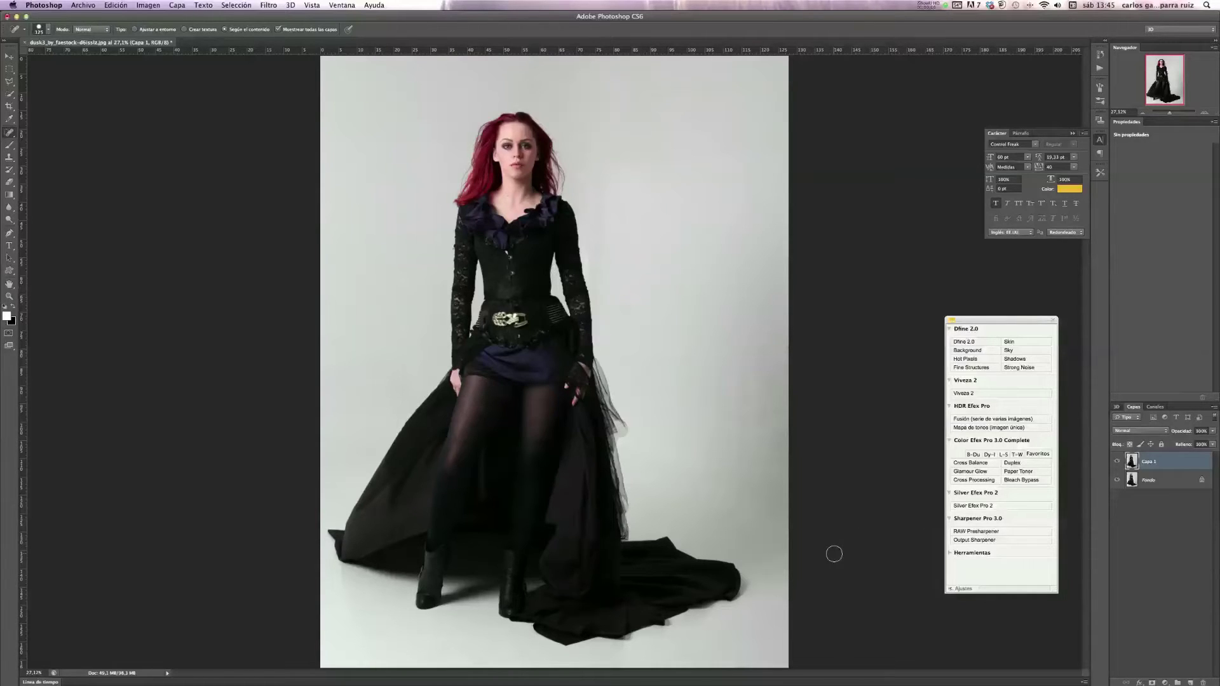
key("ctrl+j")
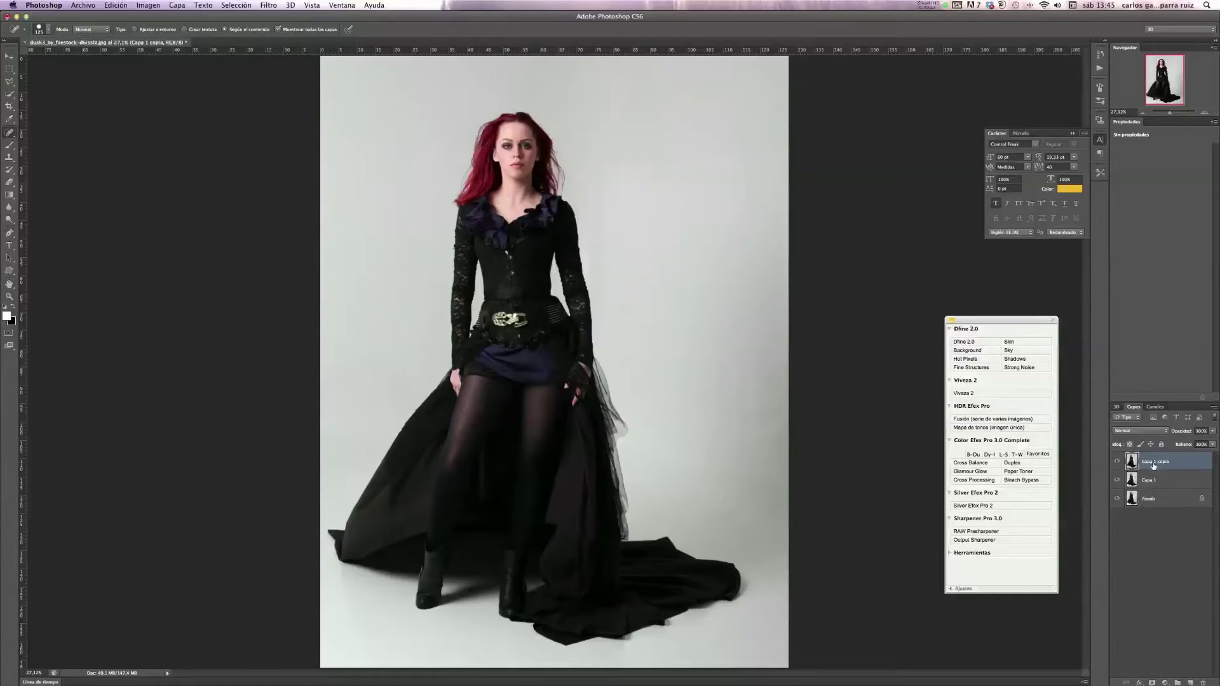
Rename the duplicated top layer to 'LICUAR'
double_click(1153, 464)
key("BackSpace")
type("LICUAR")
key("Return")
left_click(10, 72)
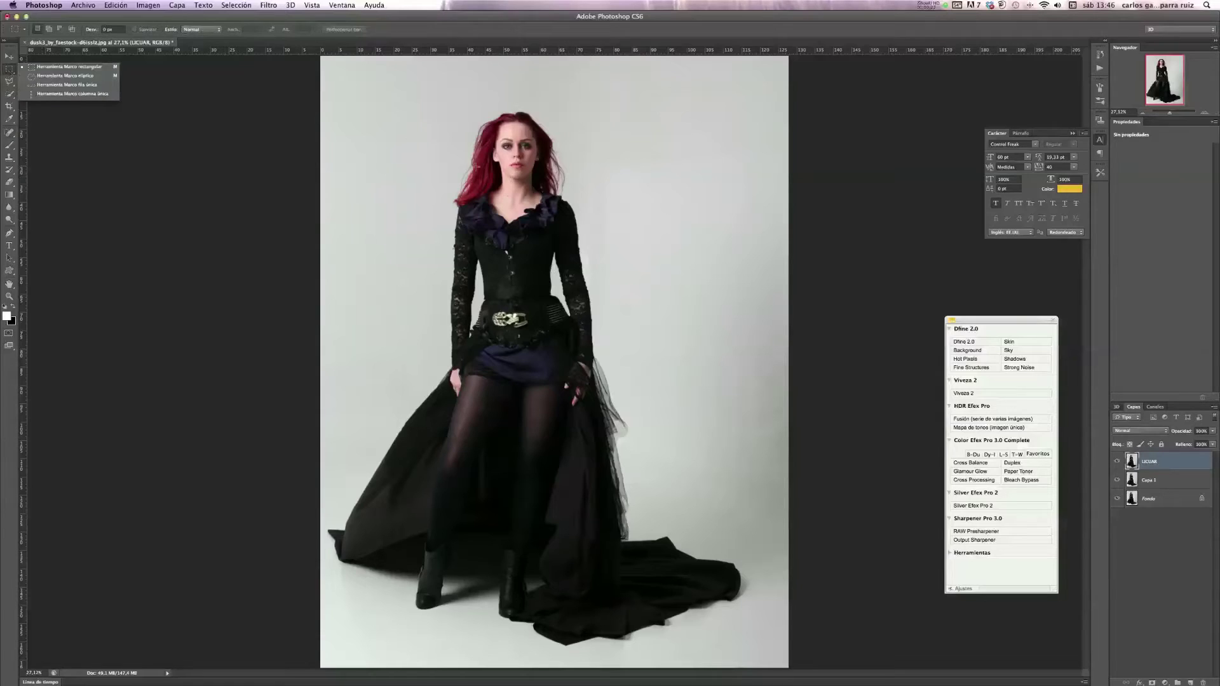
left_click(393, 228)
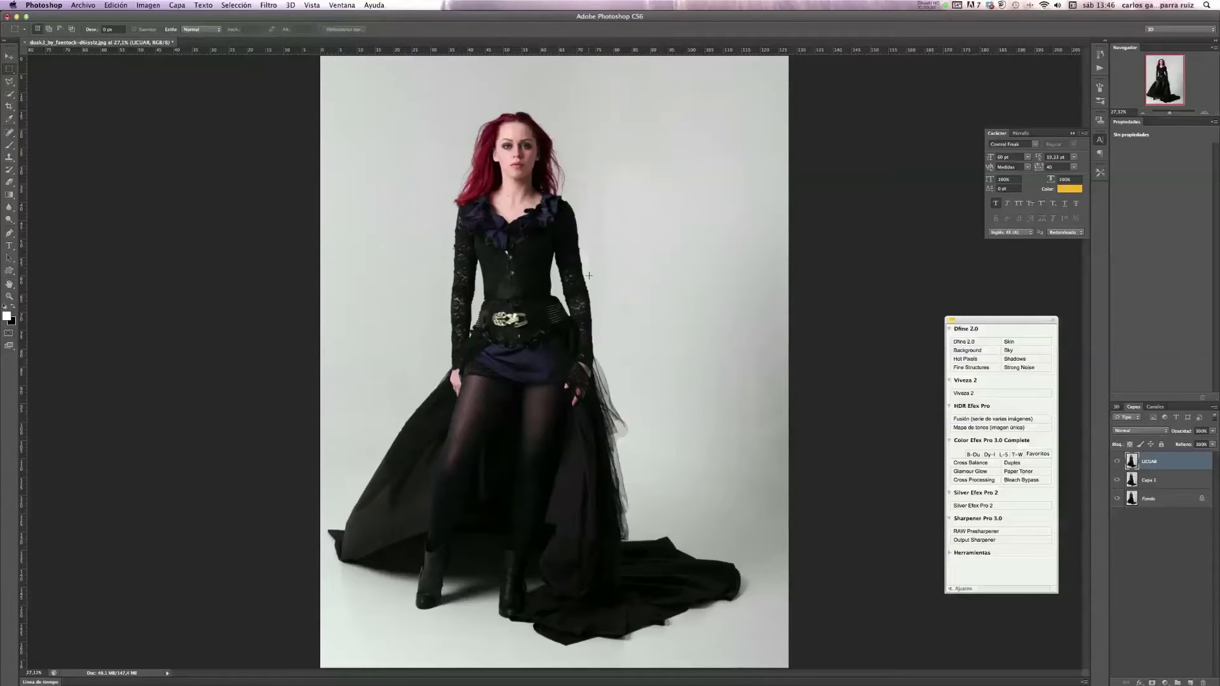
Marquee-select the woman's torso and open it in Filtro > Licuar
left_click_drag(401, 180, 669, 416)
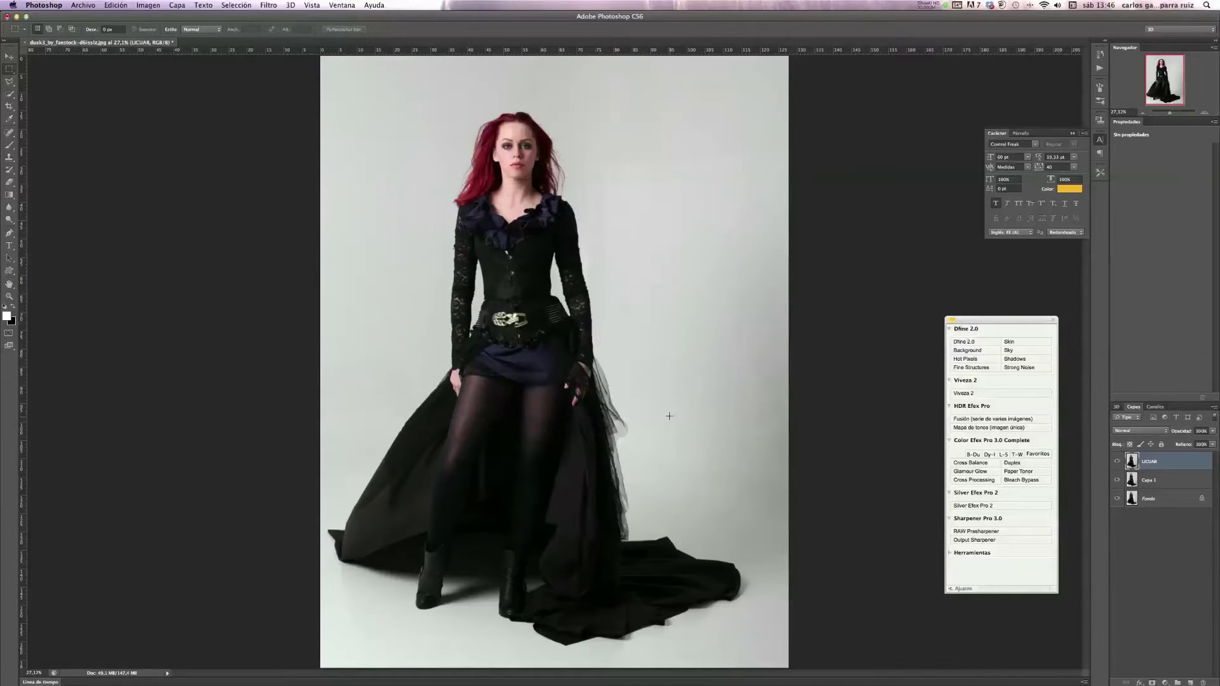
left_click(270, 5)
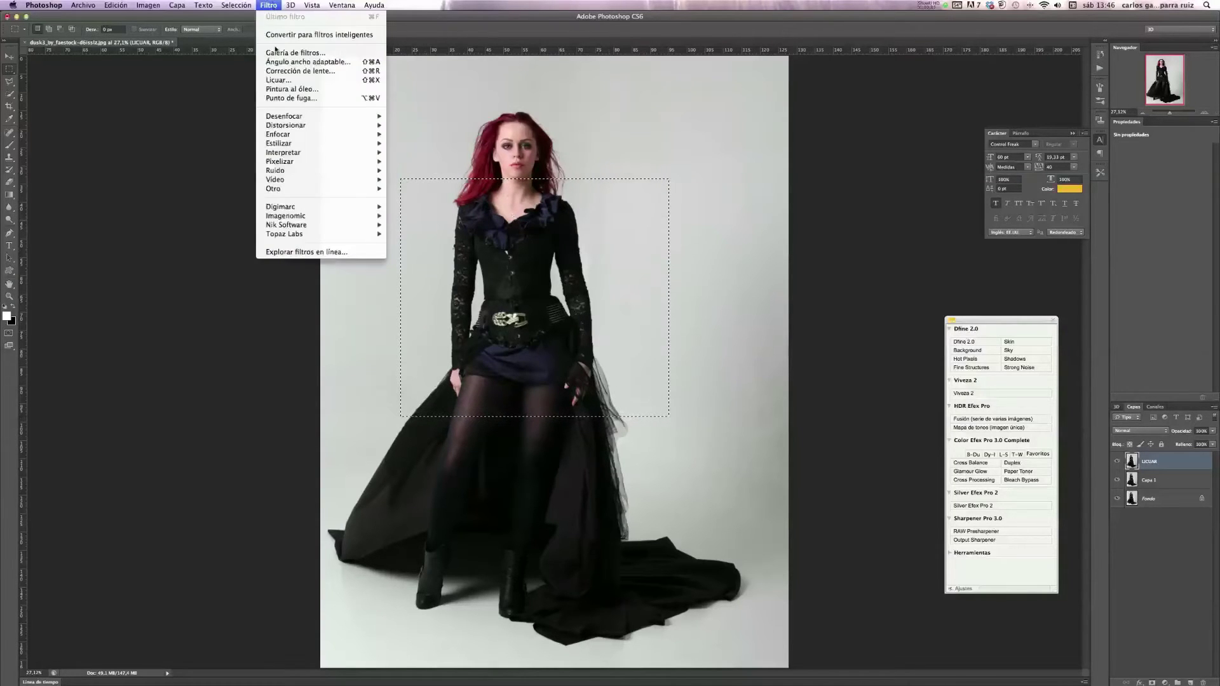
left_click(280, 81)
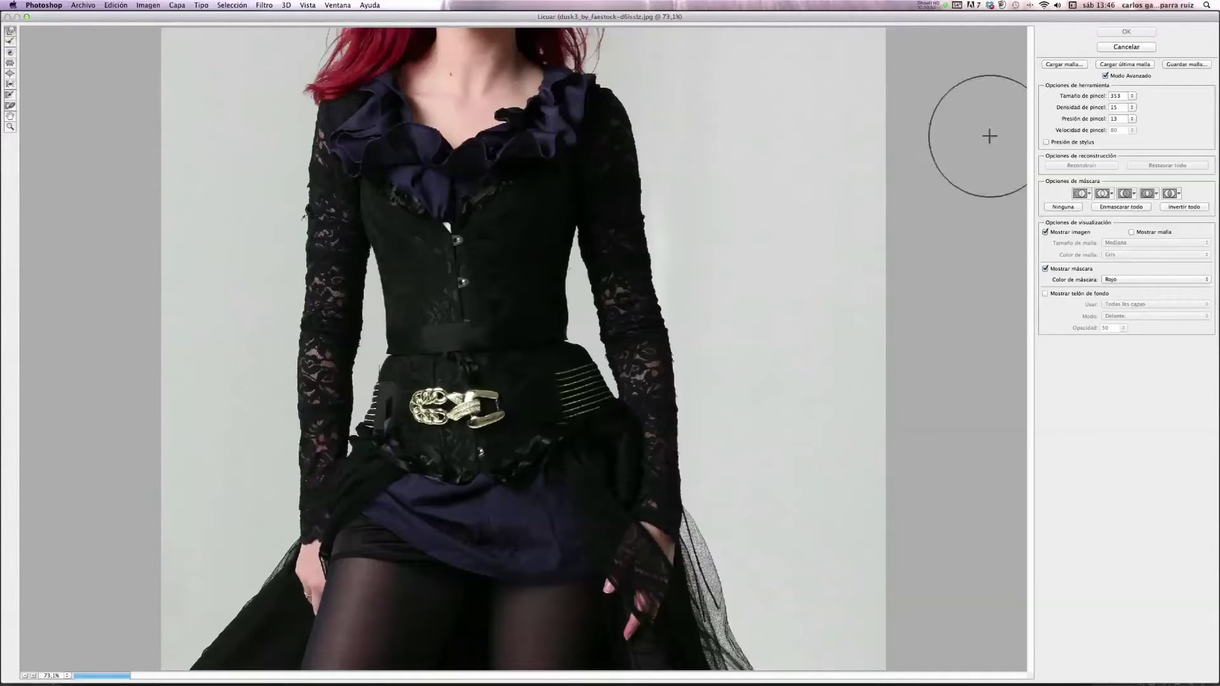
Lower the Liquify brush size to about 151 and start warping the right waist edge
left_click_drag(1082, 98, 1074, 101)
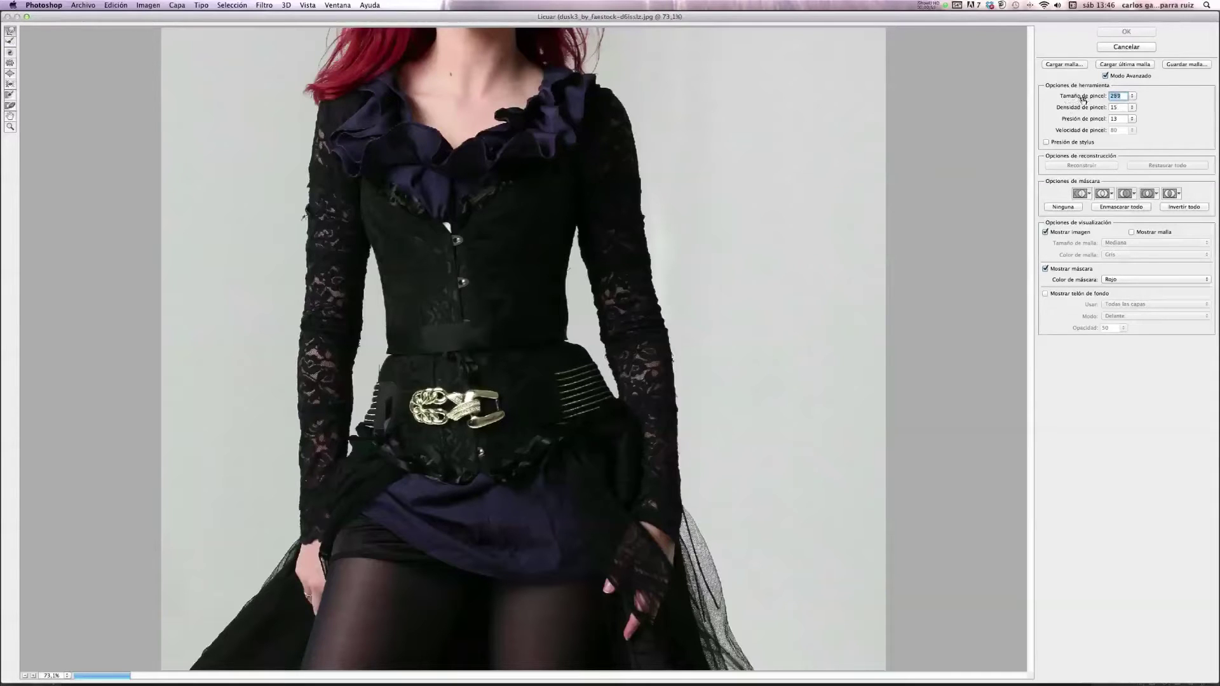
left_click_drag(1082, 99, 1088, 100)
left_click_drag(1088, 99, 1073, 99)
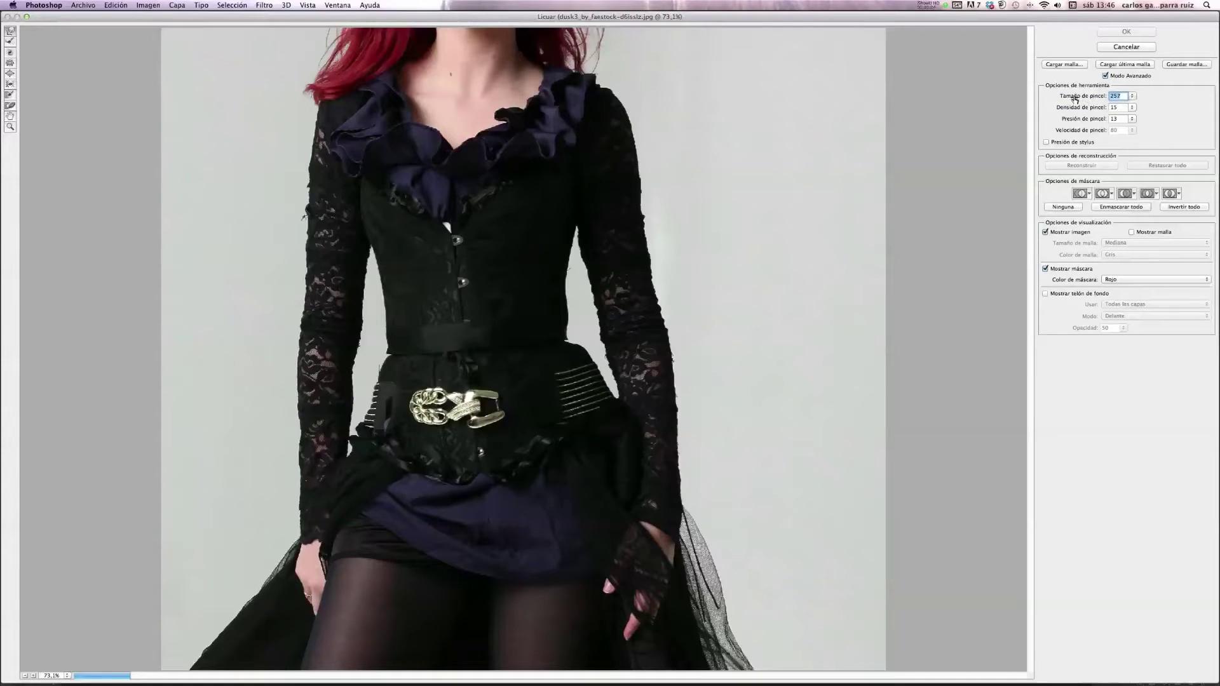
left_click_drag(1084, 98, 1064, 99)
left_click_drag(567, 312, 566, 303)
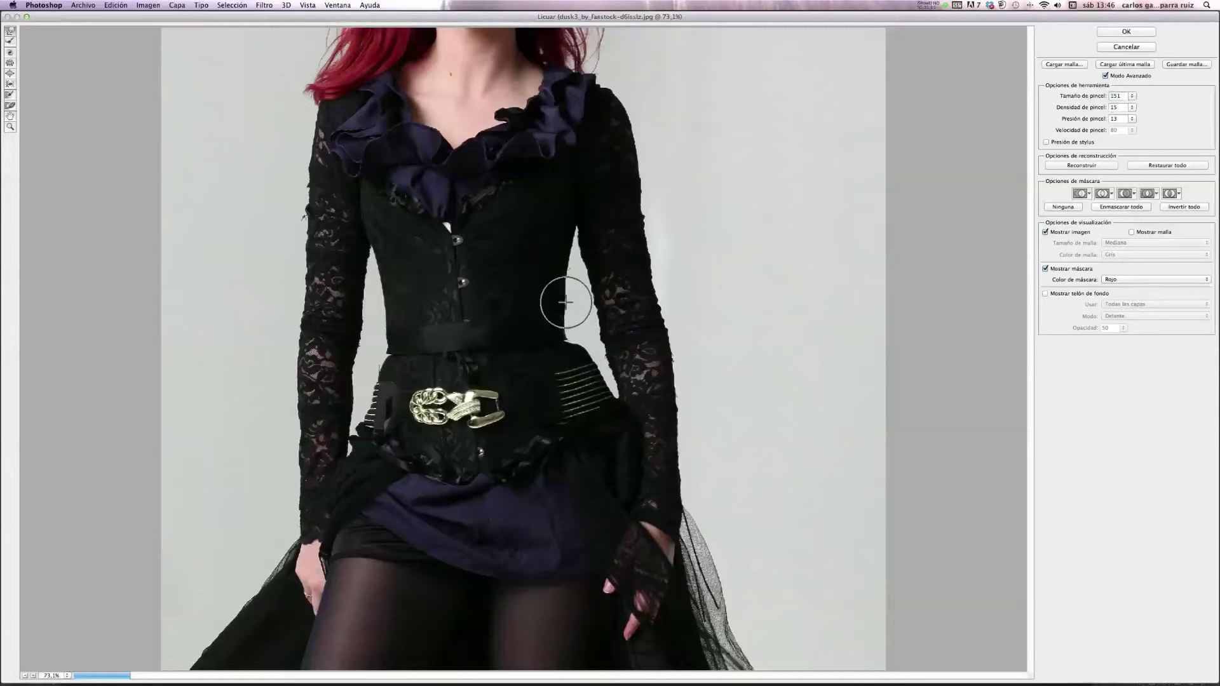
mouse_move(571, 321)
left_mouse_down()
mouse_move(594, 376)
mouse_move(567, 361)
left_mouse_up()
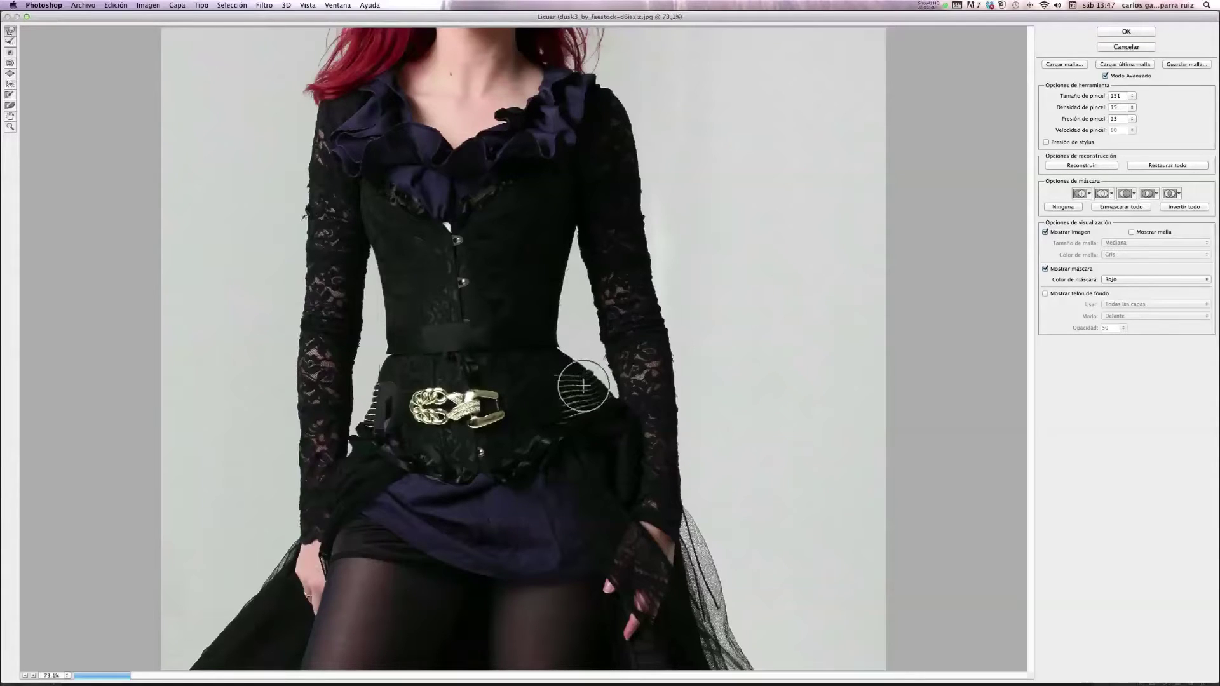
Forward-warp both the right and left waist contours inward to slim the corset
mouse_move(580, 386)
left_mouse_down()
mouse_move(586, 377)
mouse_move(578, 394)
left_mouse_up()
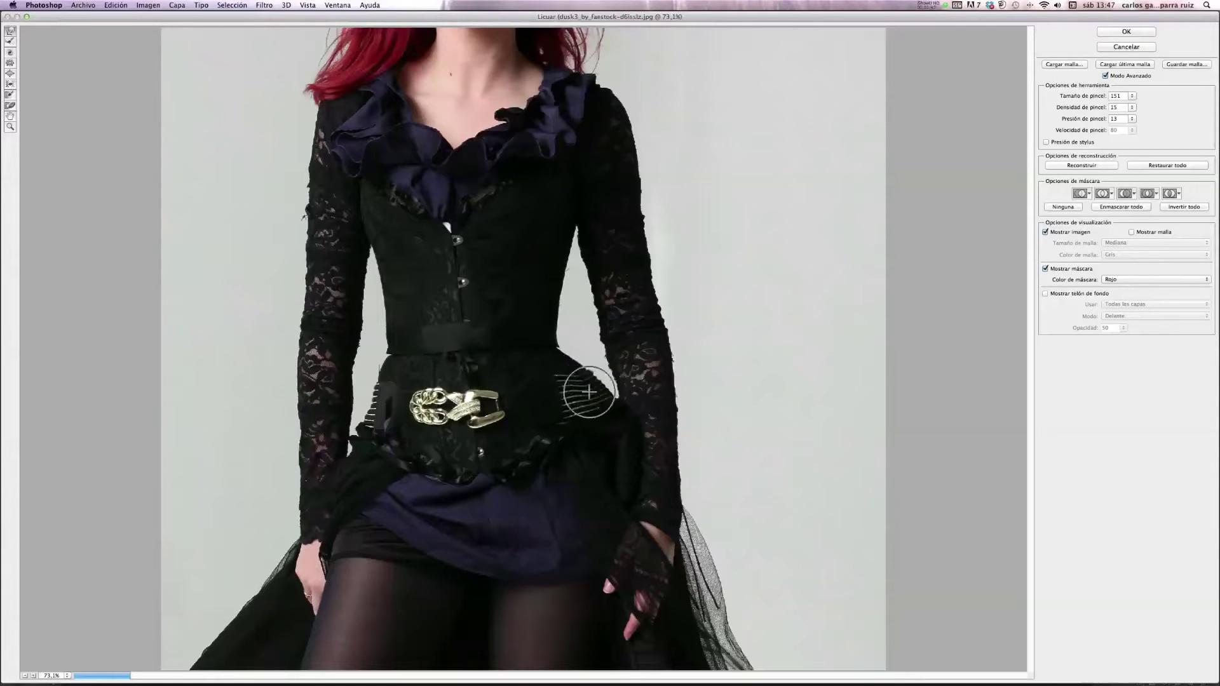
left_click_drag(390, 351, 394, 338)
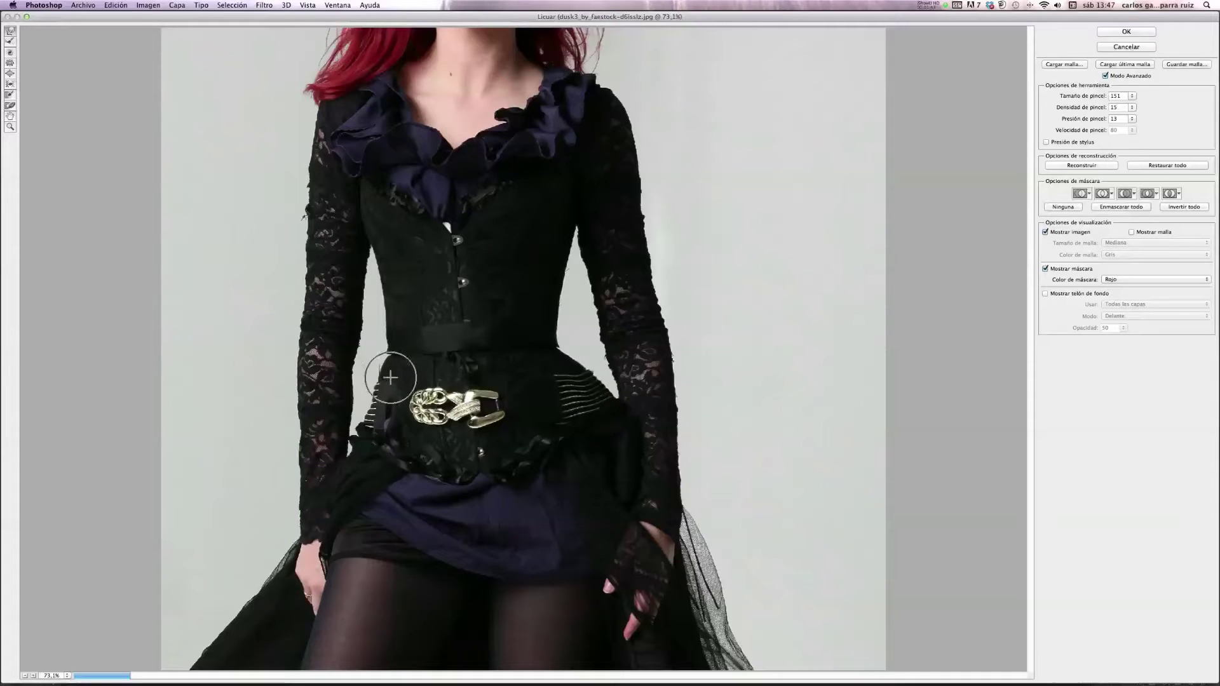
mouse_move(389, 337)
left_mouse_down()
mouse_move(401, 350)
mouse_move(384, 318)
mouse_move(391, 268)
left_mouse_up()
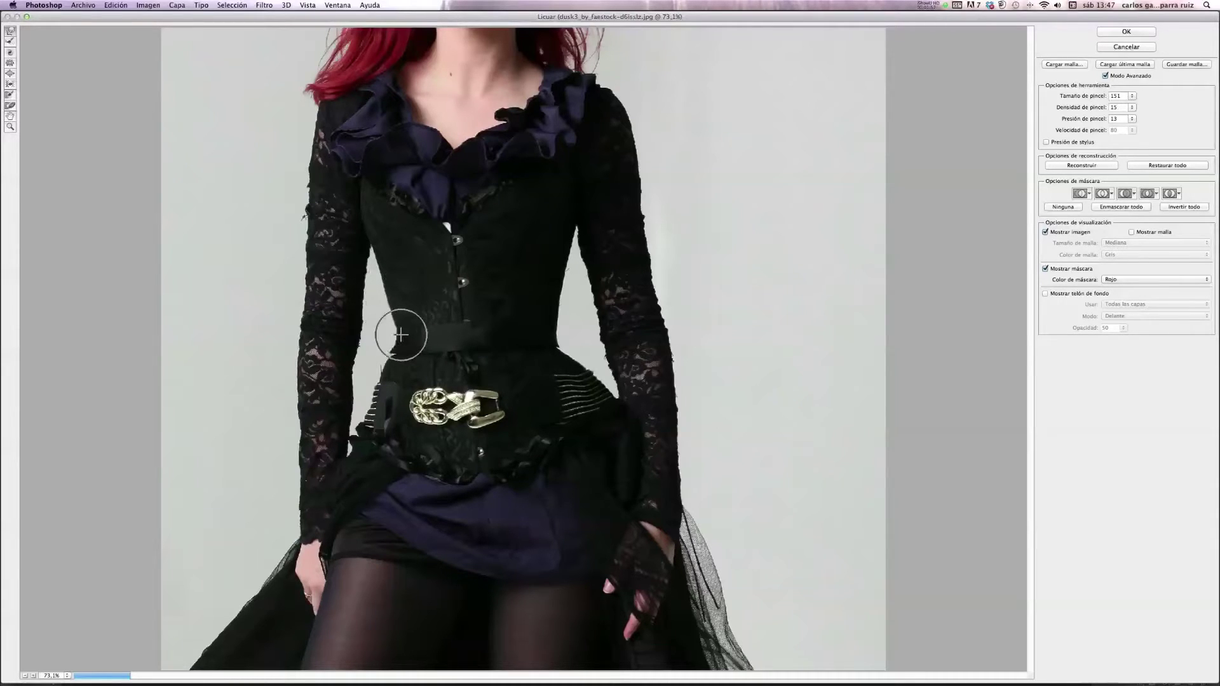
left_click_drag(395, 340, 392, 348)
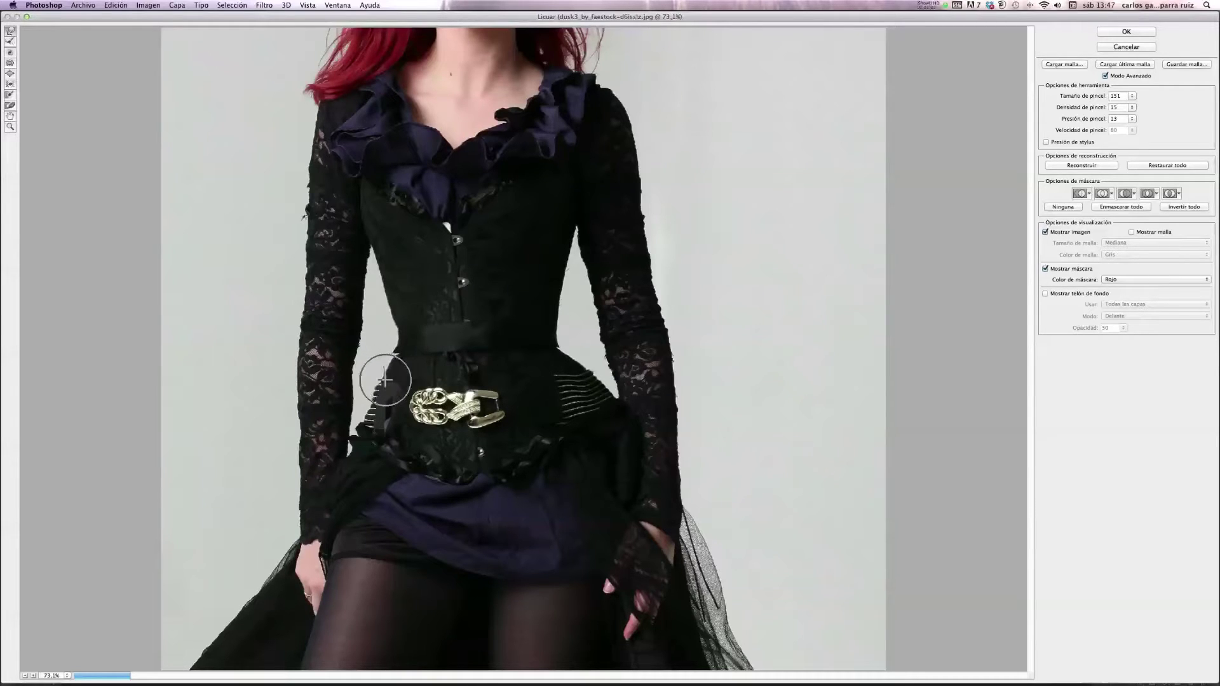
mouse_move(376, 381)
left_mouse_down()
mouse_move(394, 347)
mouse_move(376, 257)
left_mouse_up()
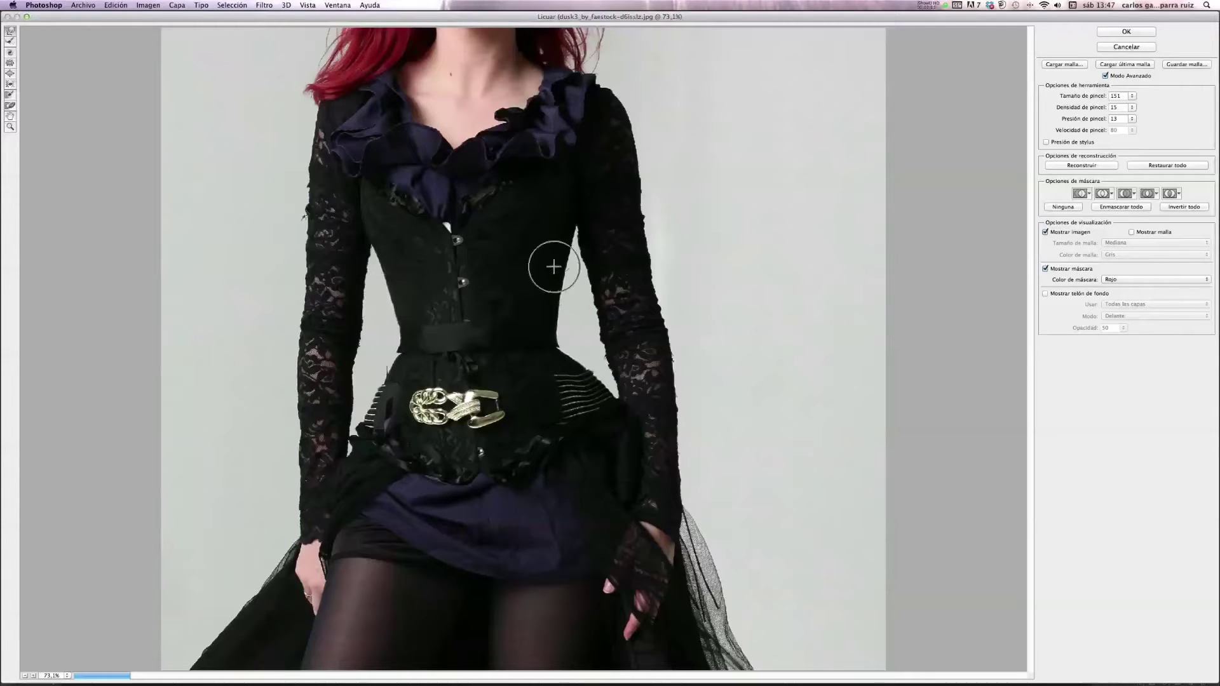
left_click_drag(564, 242, 547, 344)
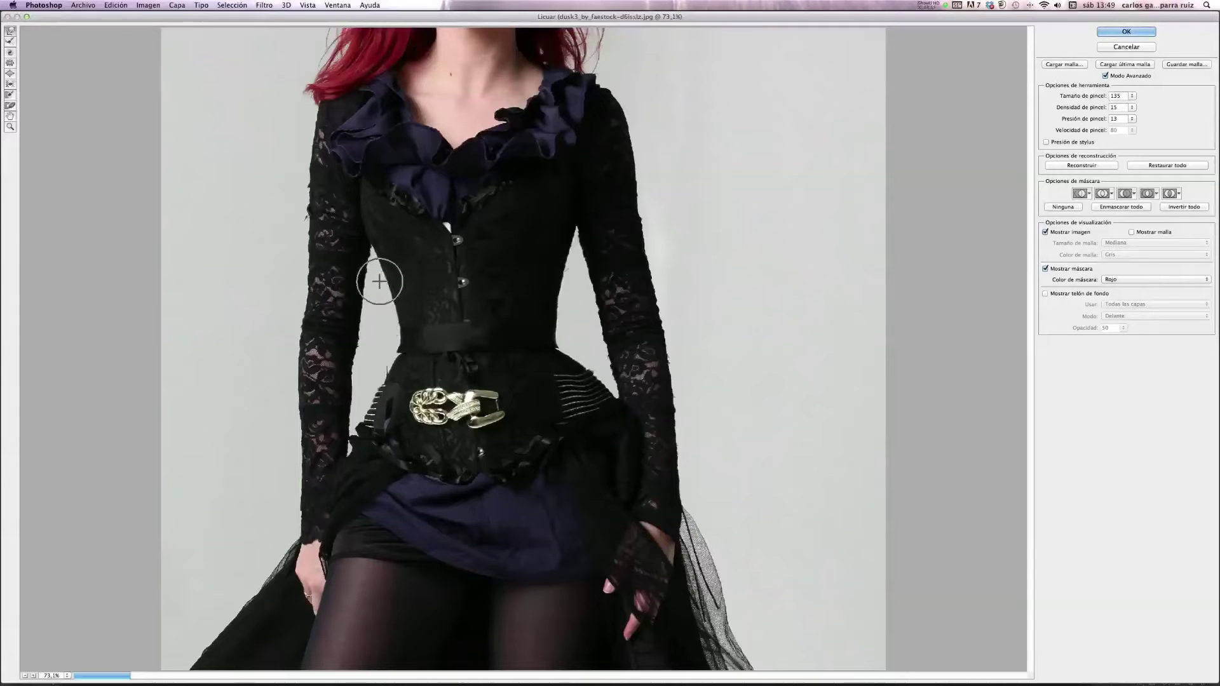
Nudge the left waist edge beside the belt slightly inward
left_click_drag(373, 374, 380, 392)
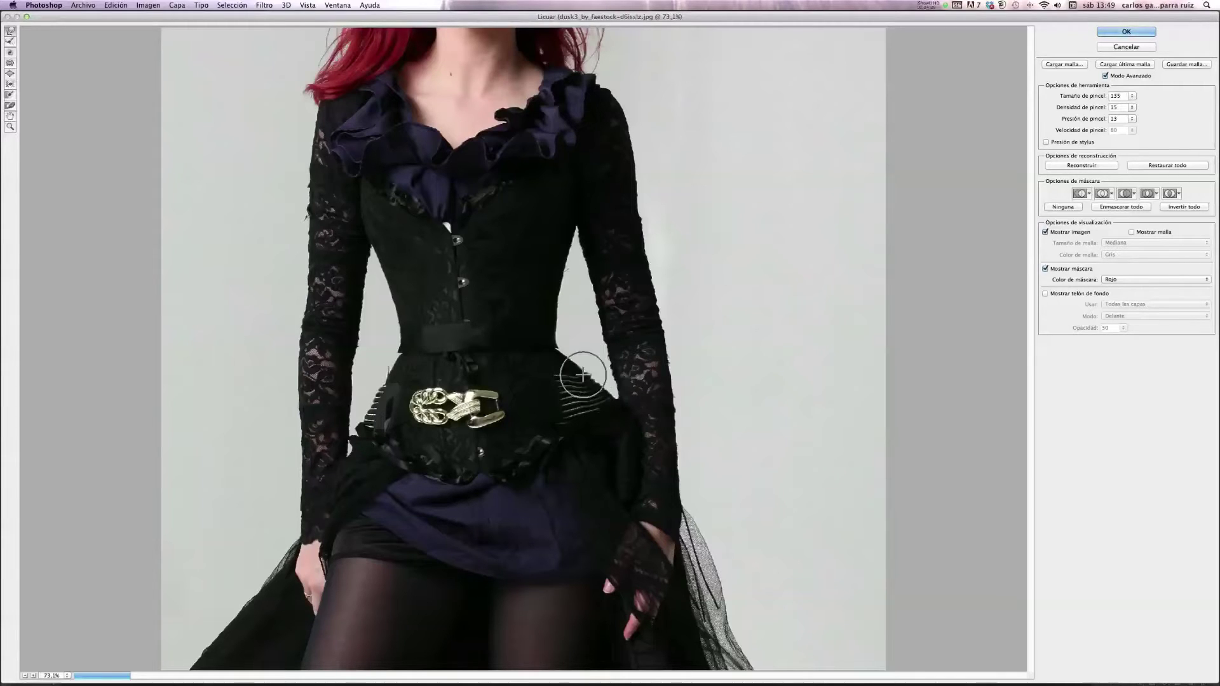
Touch up the left and right waist edges and commit the Liquify warp with OK
left_click_drag(392, 349, 373, 265)
mouse_move(550, 266)
left_mouse_down()
mouse_move(553, 280)
mouse_move(558, 237)
mouse_move(580, 237)
mouse_move(571, 245)
left_mouse_up()
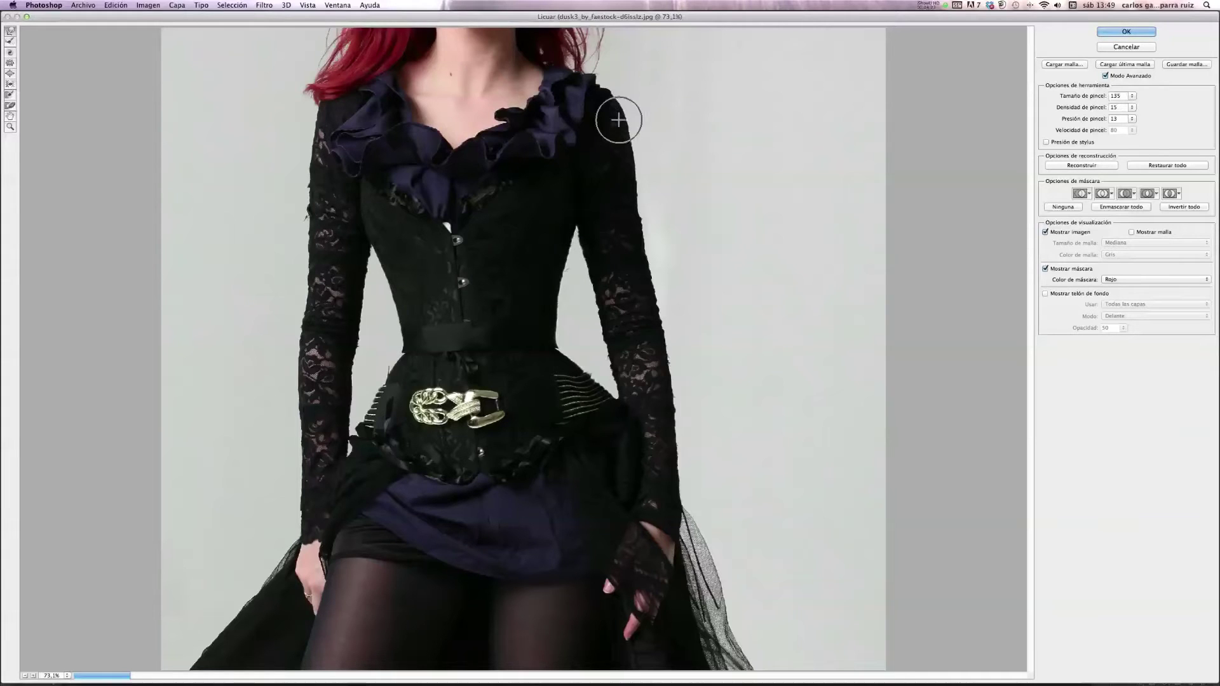
left_click(1117, 33)
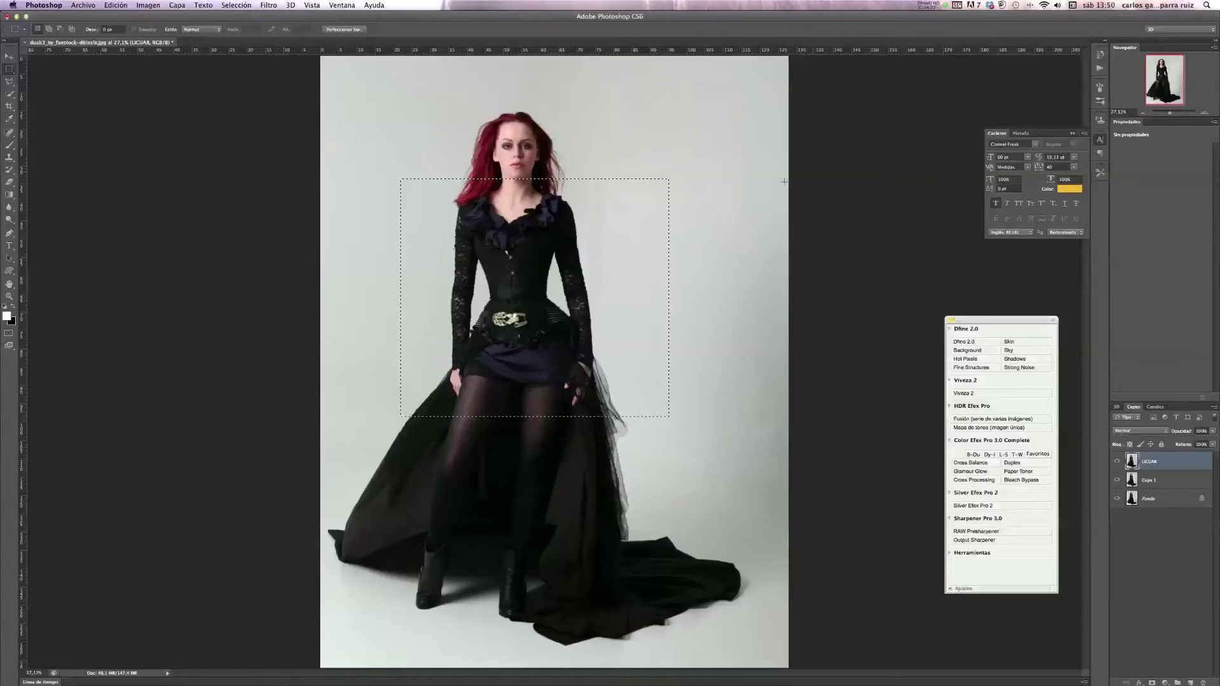
Undo the last Liquify waist edit and clear the rectangular selection
key("ctrl+z")
key("ctrl+z")
key("ctrl+z")
key("ctrl+z")
left_click(588, 167)
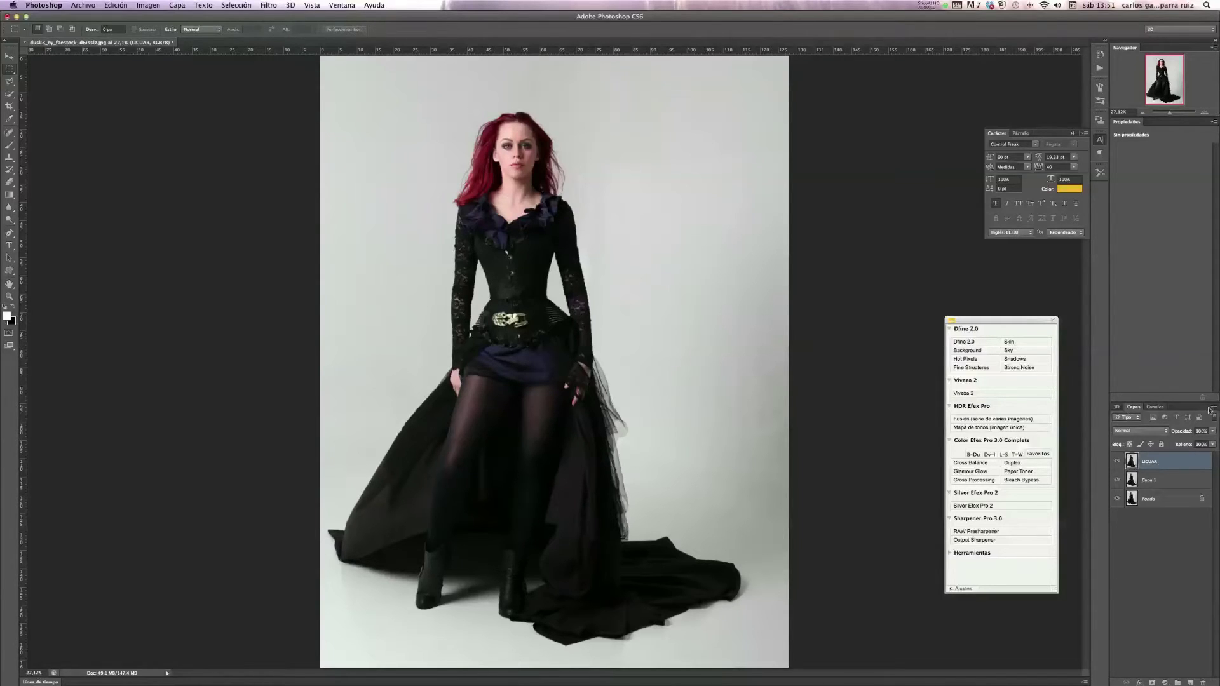
left_click(1212, 408)
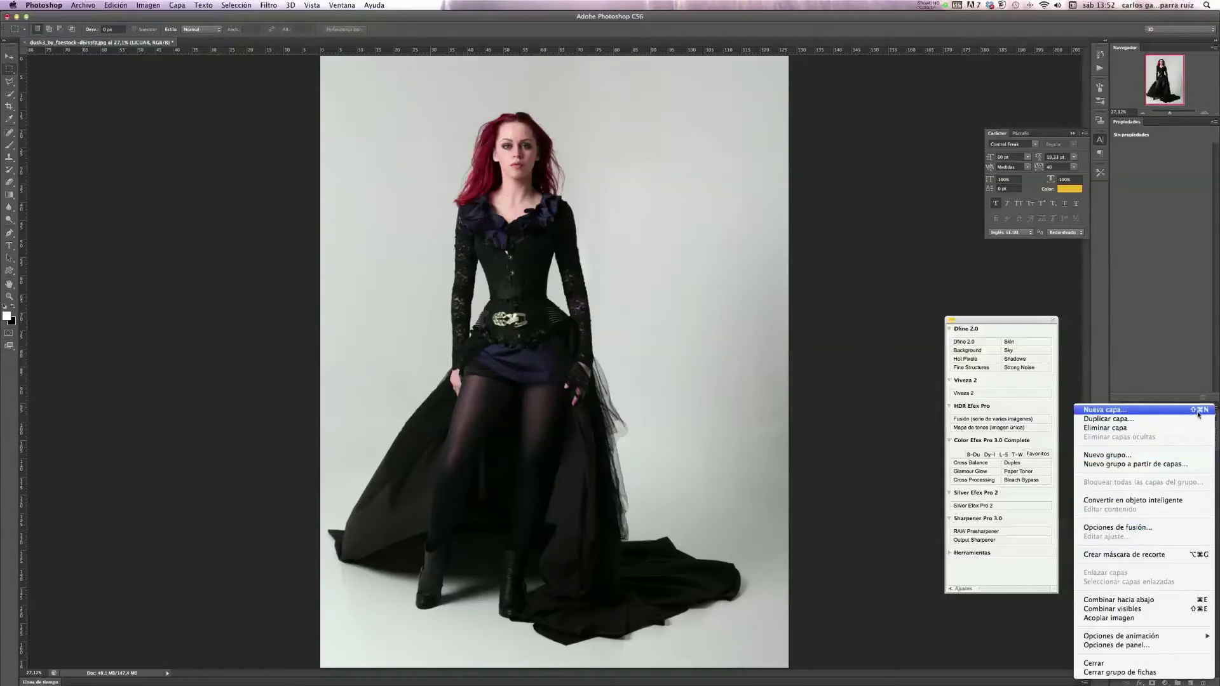
Flatten the layers into a single Fondo layer and copy the entire image
left_click(1148, 618)
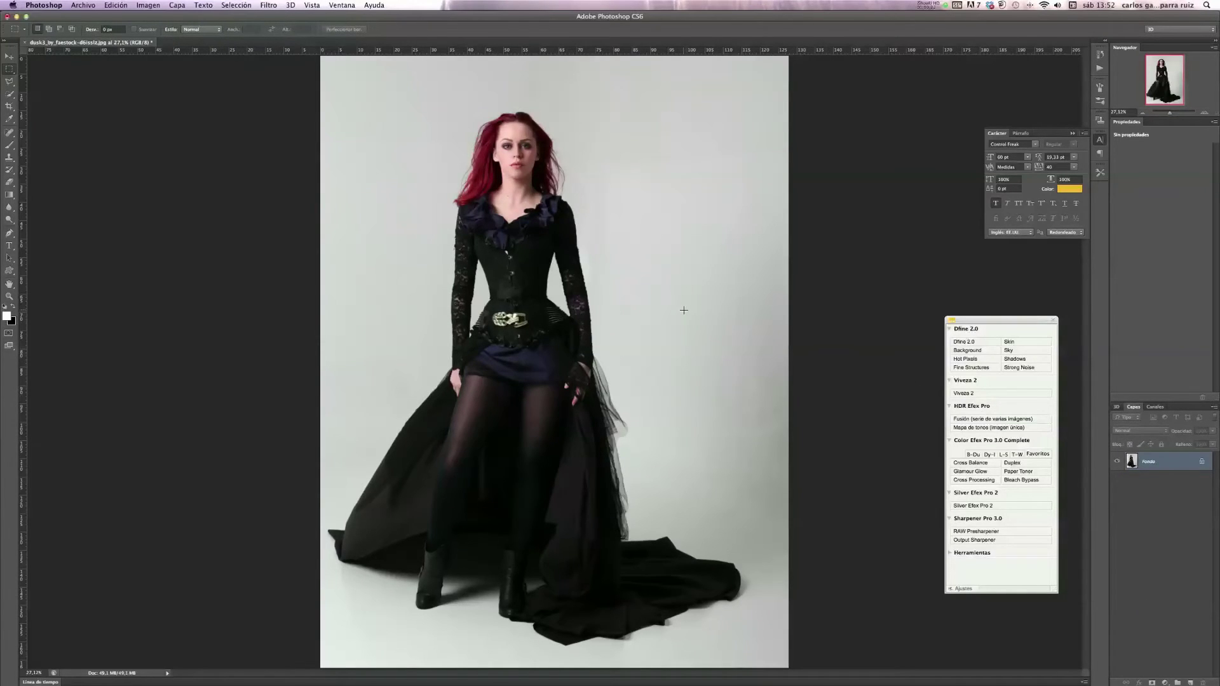
key("super+a")
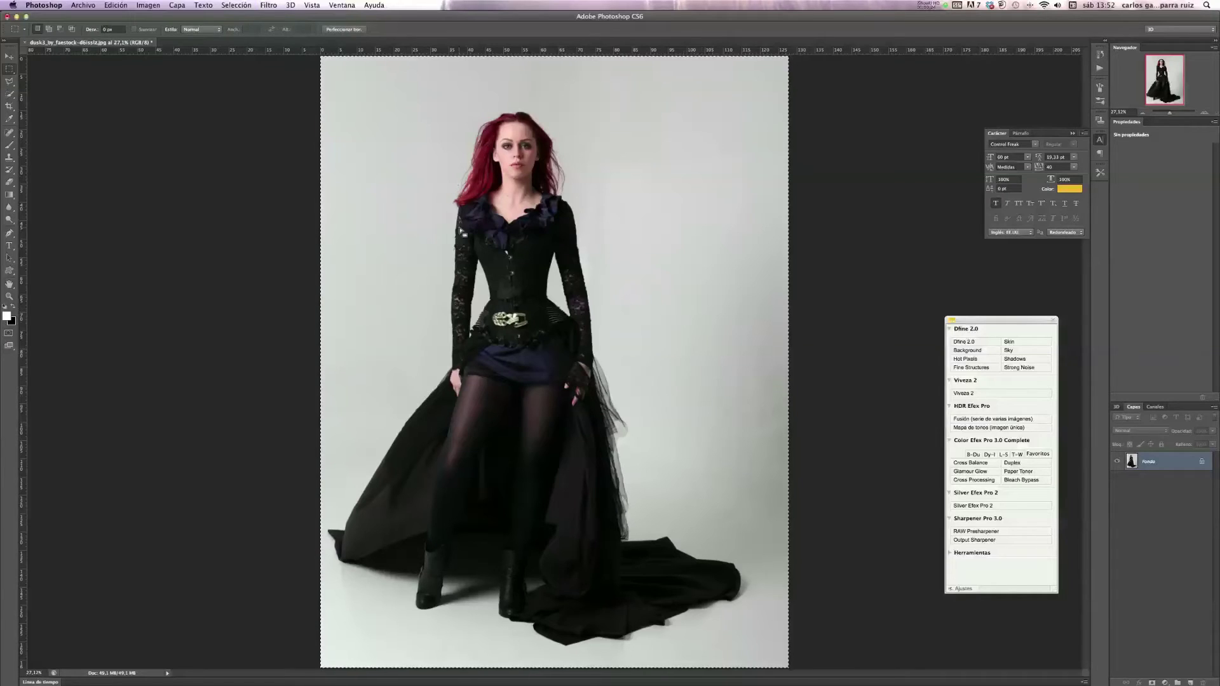
key("super+c")
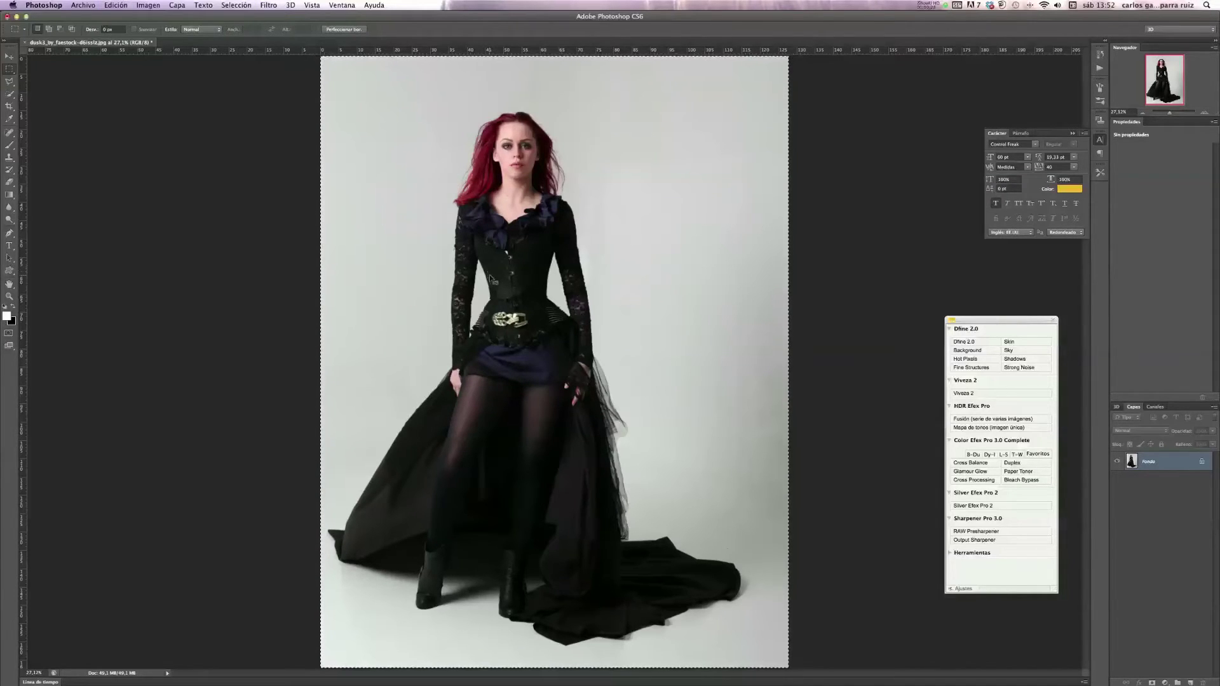
Create a new Portapapeles-preset document, paste the portrait and merge it into one background layer
key("super+n")
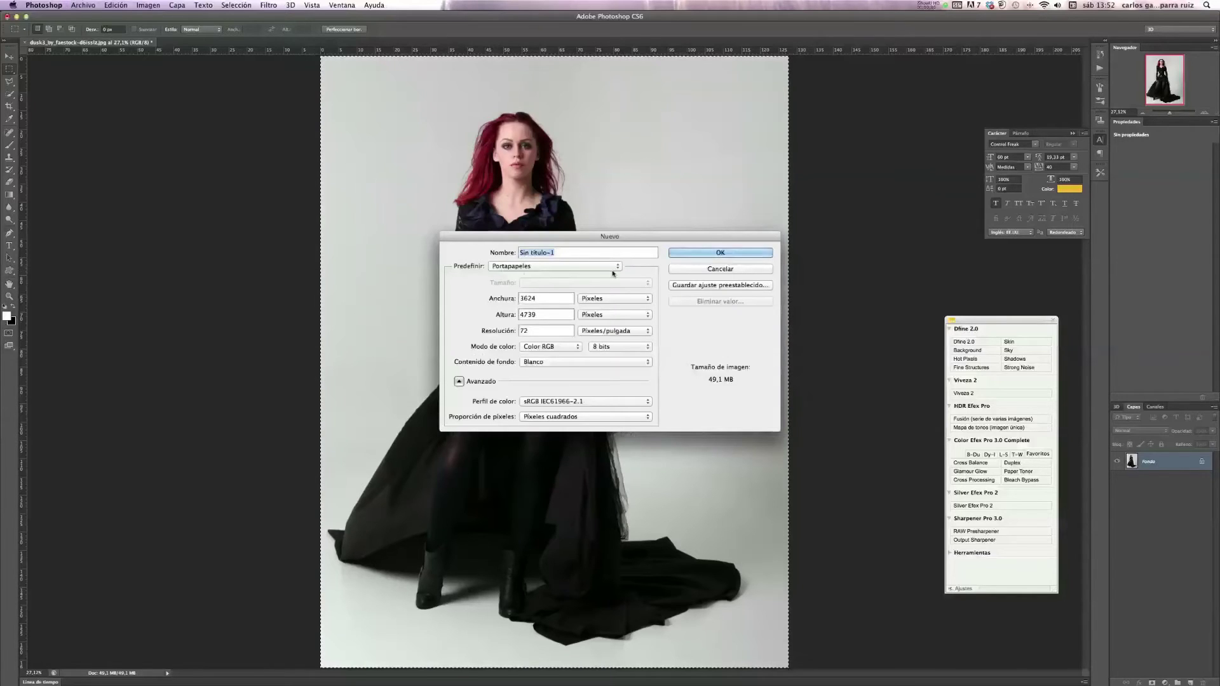
left_click(689, 254)
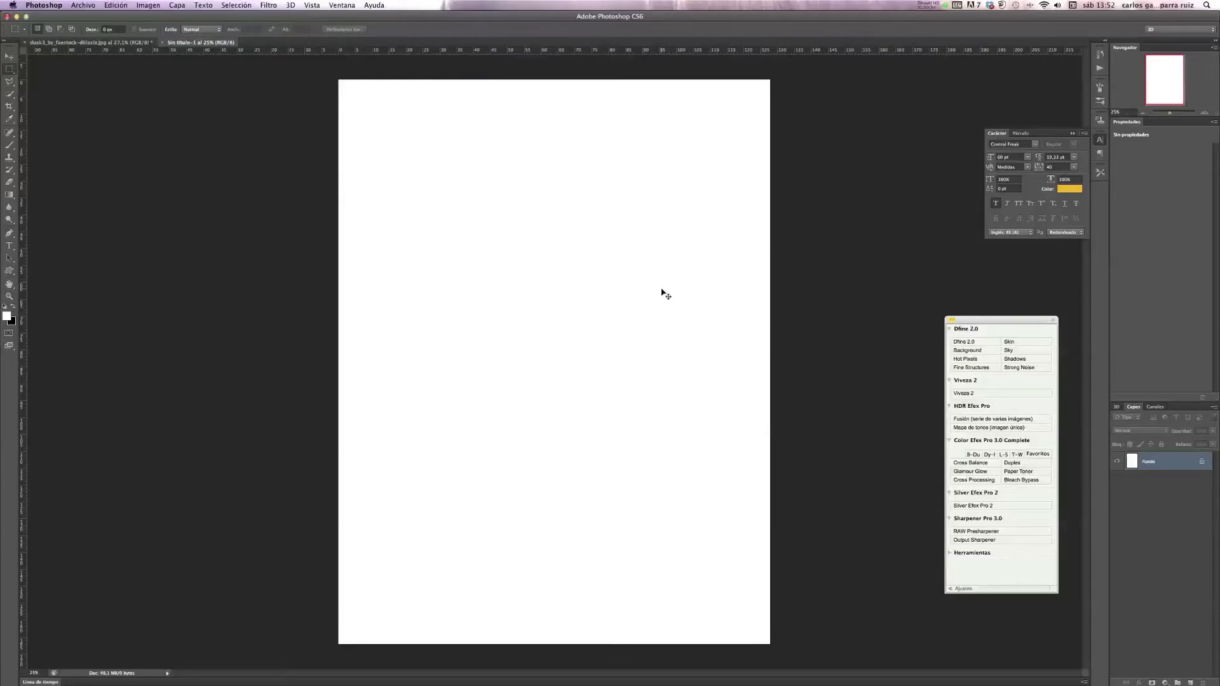
key("super+v")
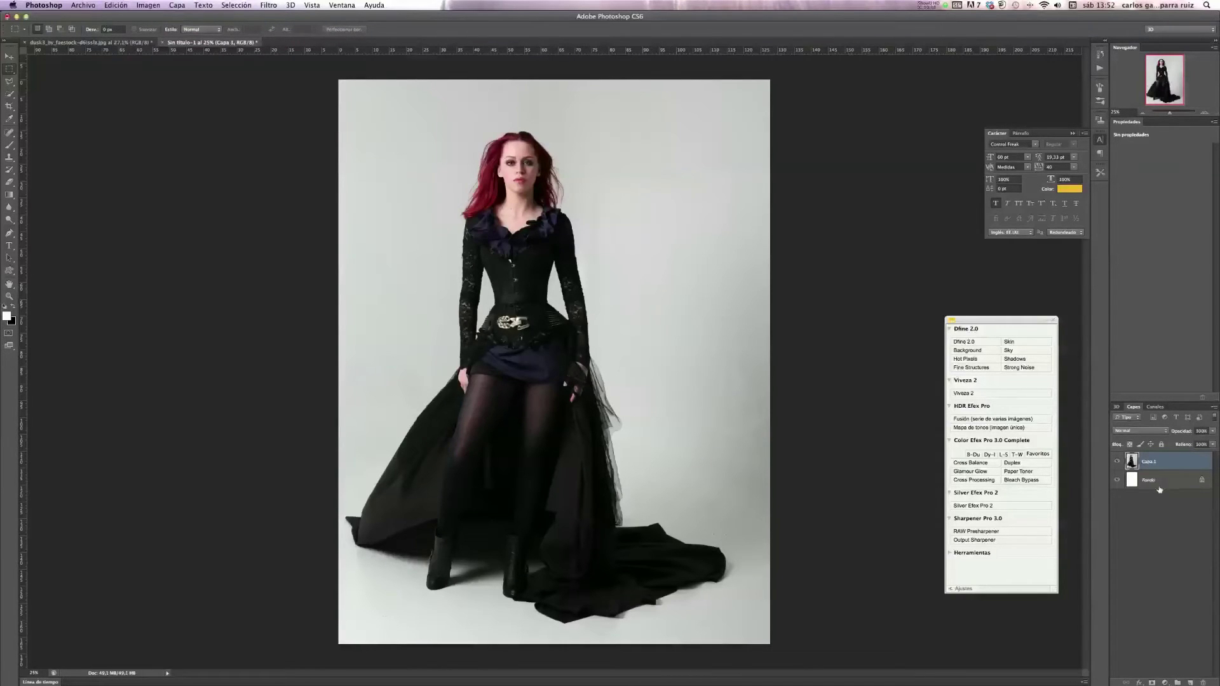
key("super+e")
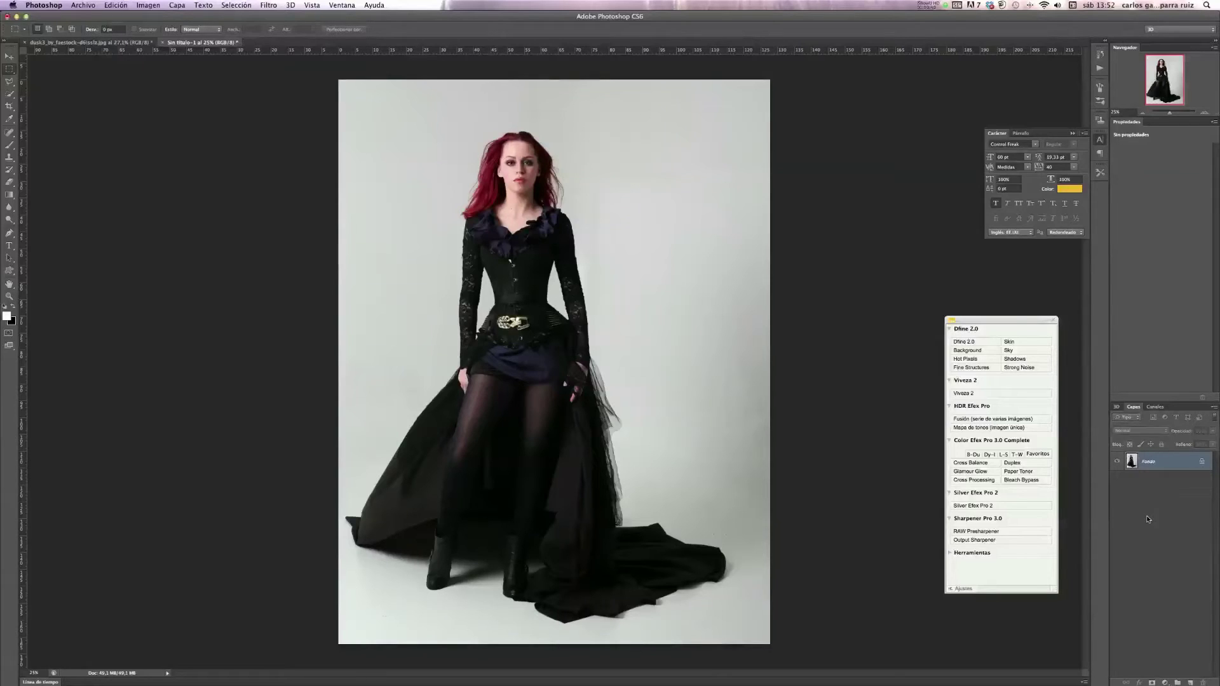
left_click(155, 5)
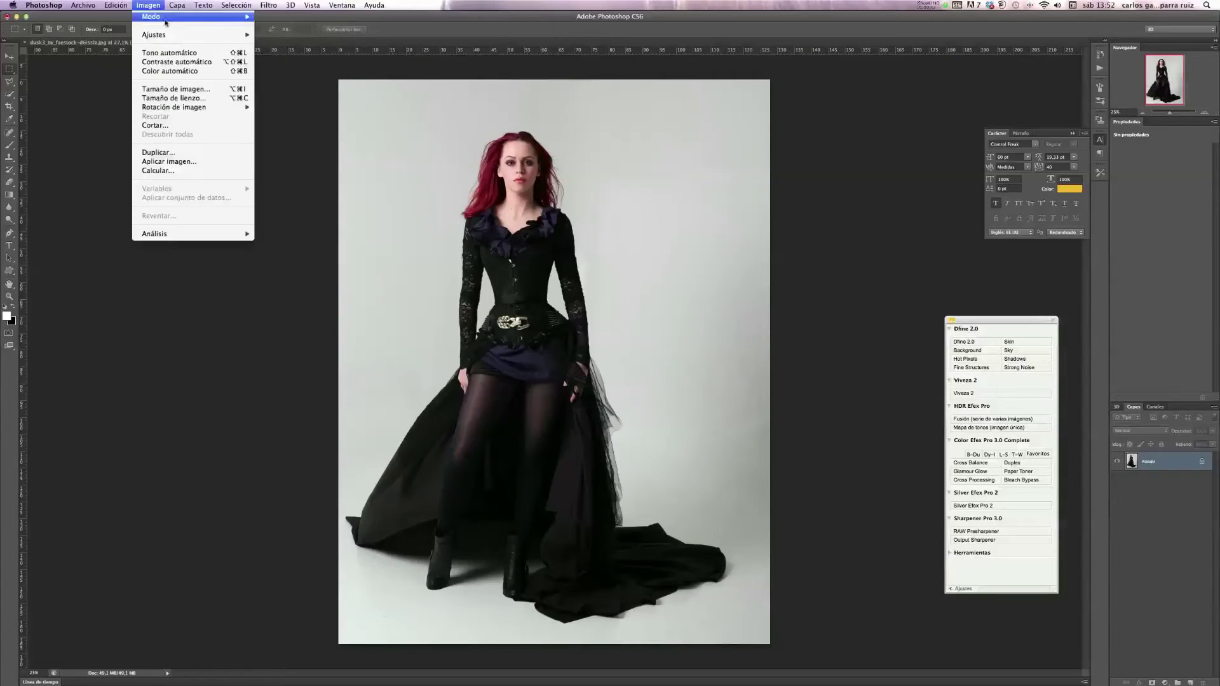
Resize the new document to 90 percent in Image Size, using Porcentaje as the unit
left_click(176, 89)
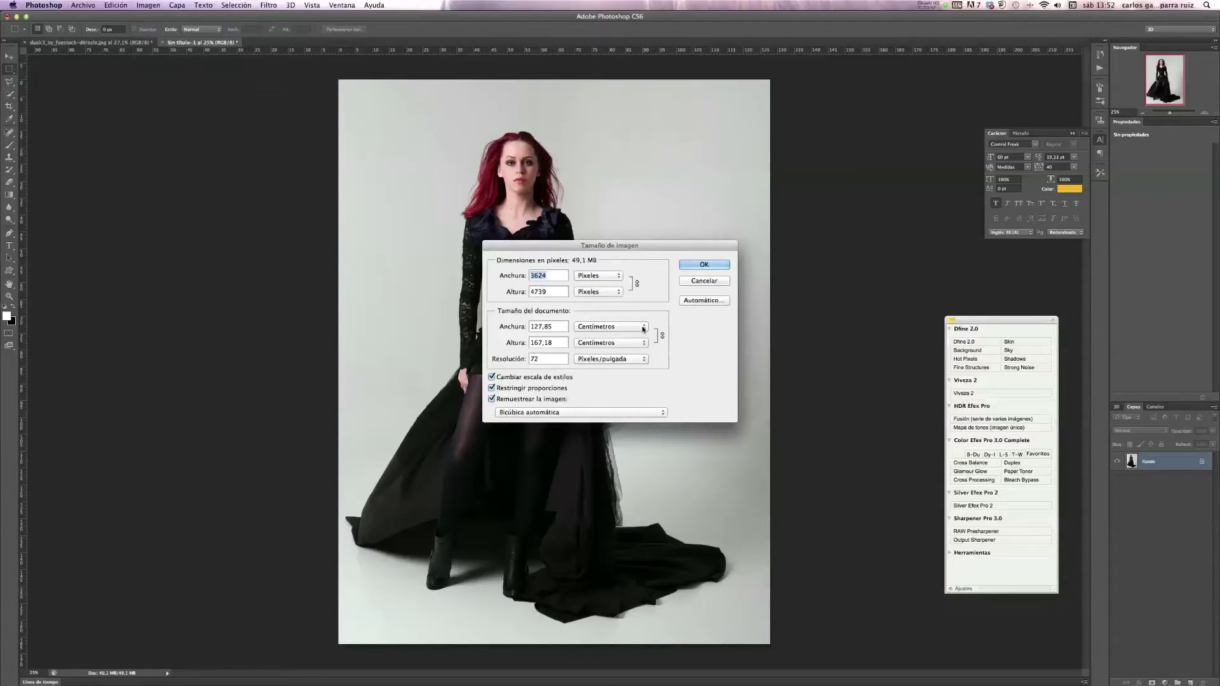
left_click(643, 329)
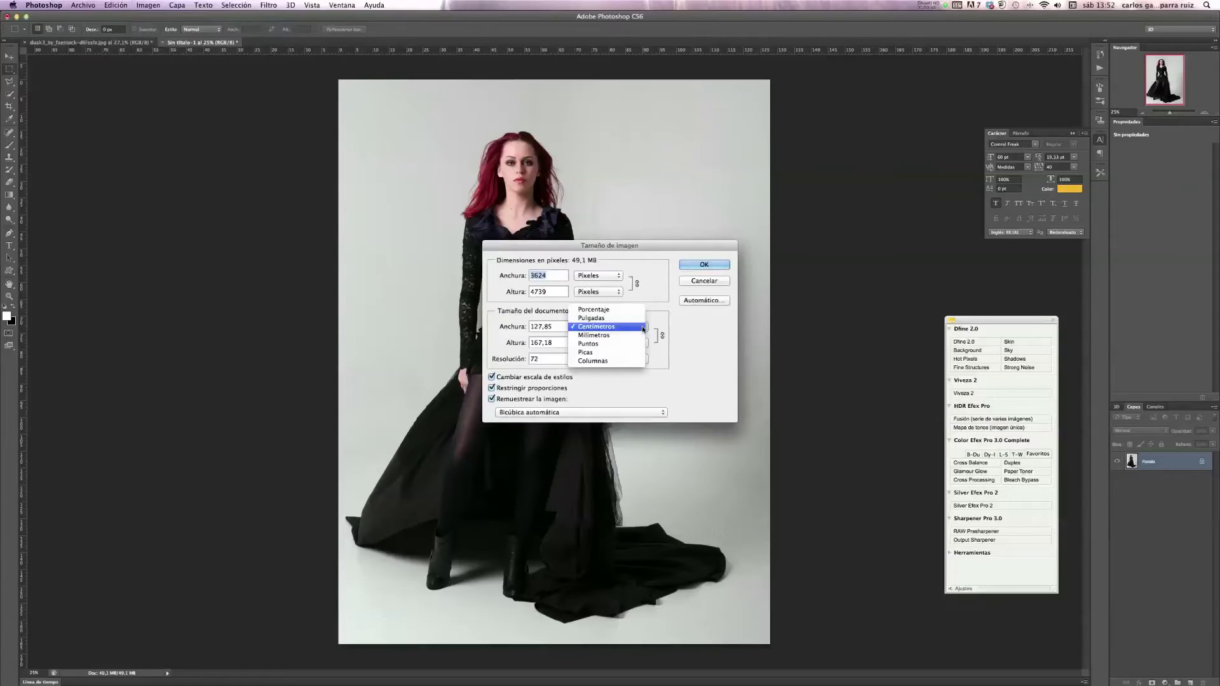
left_click(594, 310)
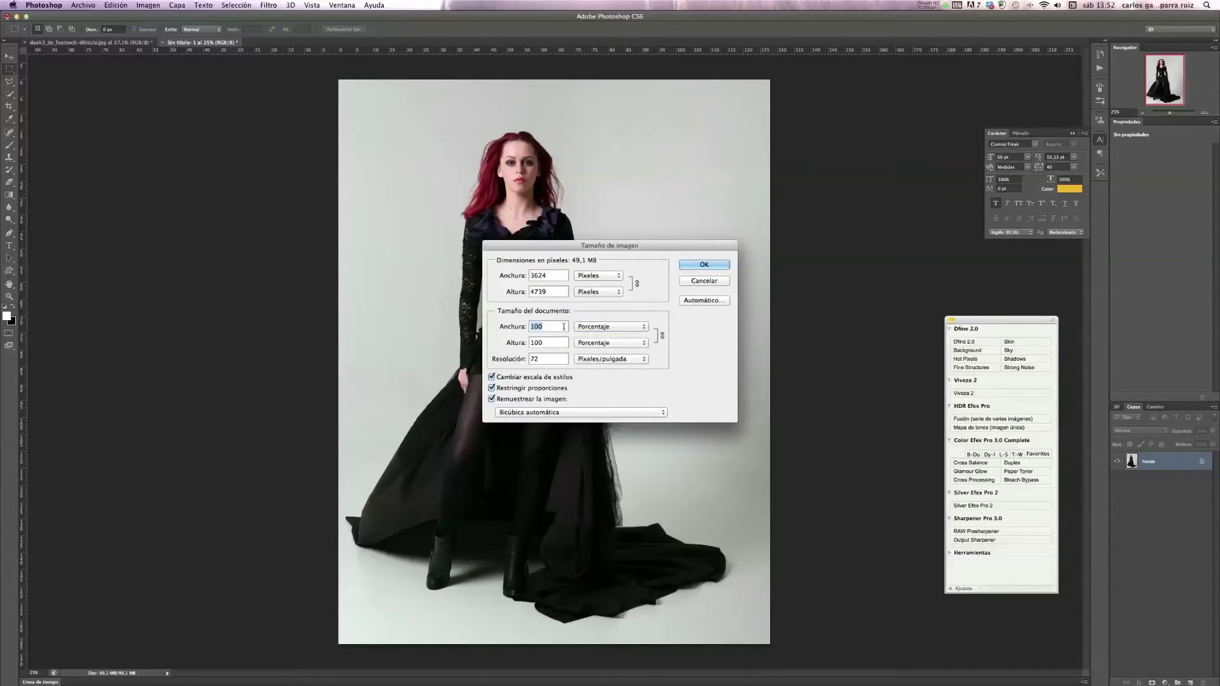
type("90")
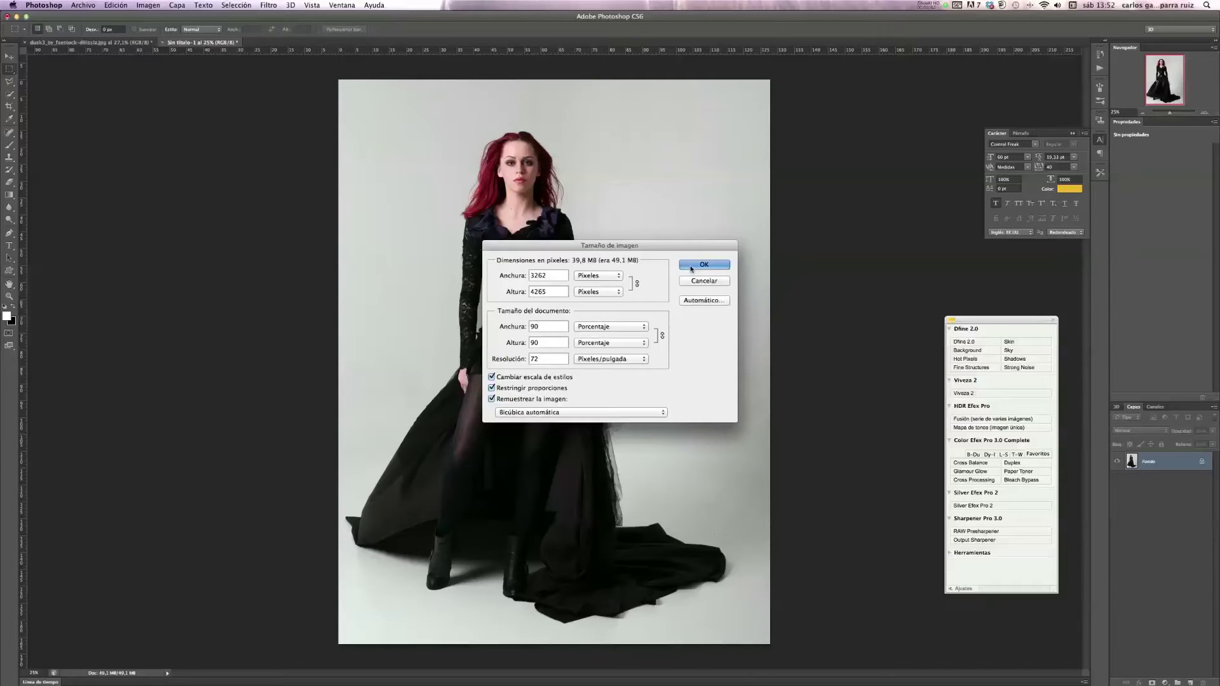
left_click(692, 265)
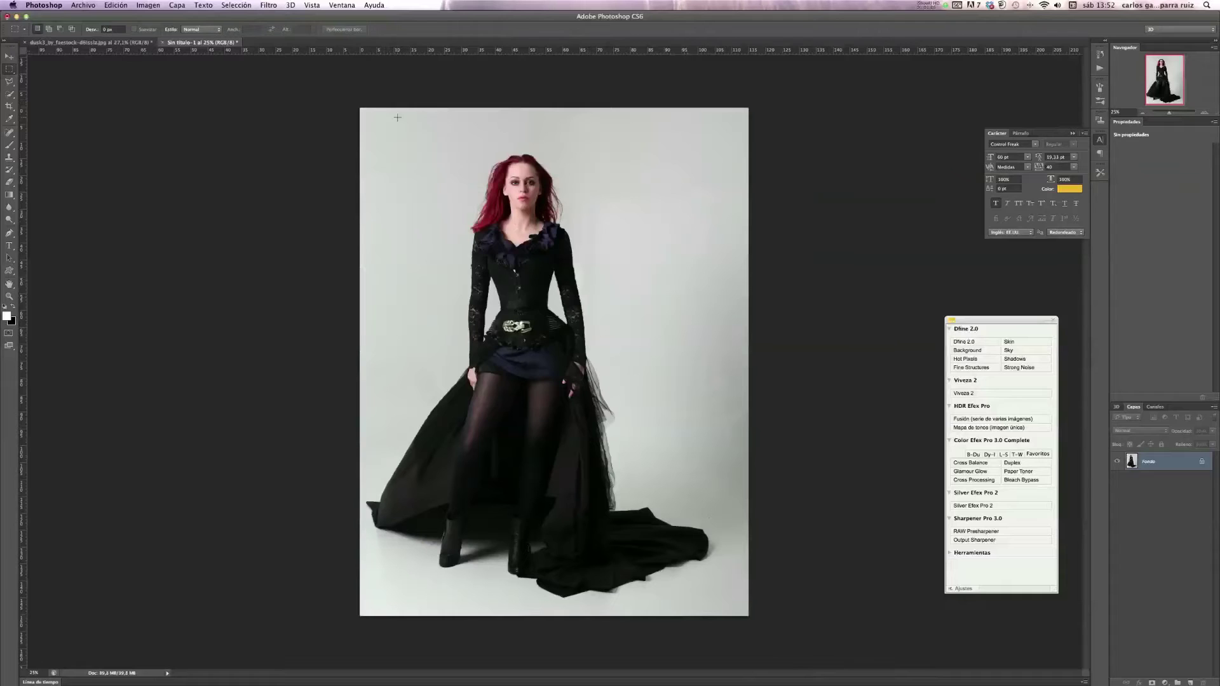
left_click(143, 45)
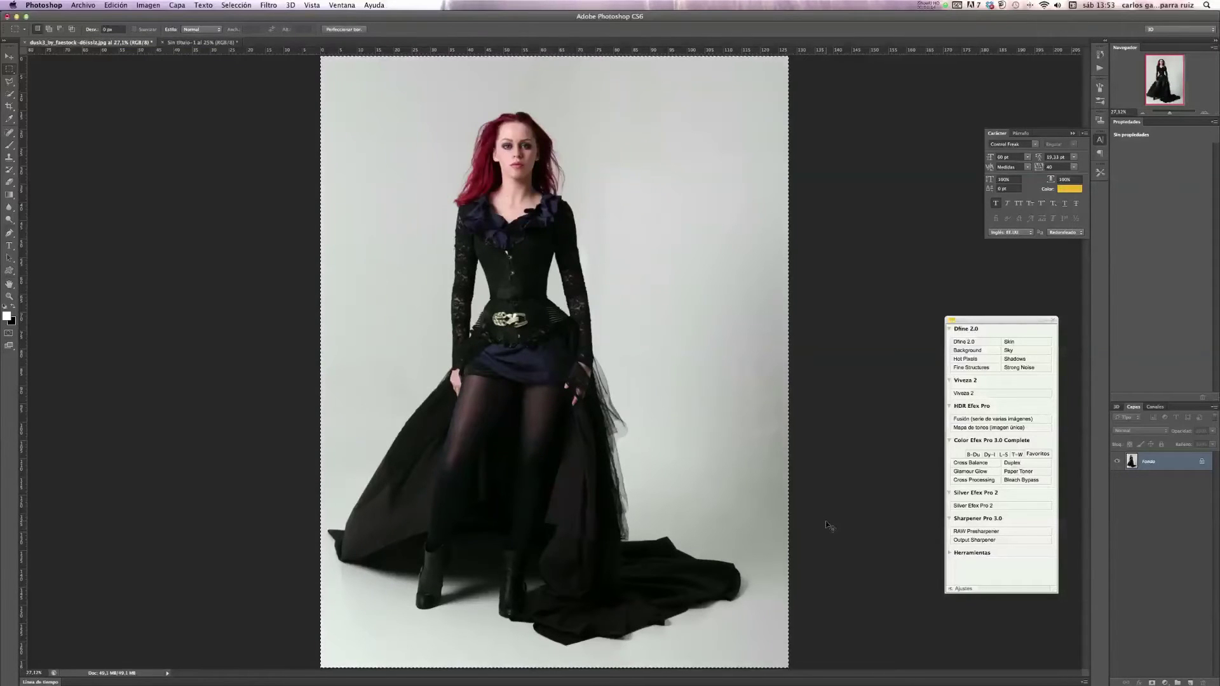
Deselect, then draw a rectangular marquee around the woman's head and shoulders in the original photo
key("ctrl+d")
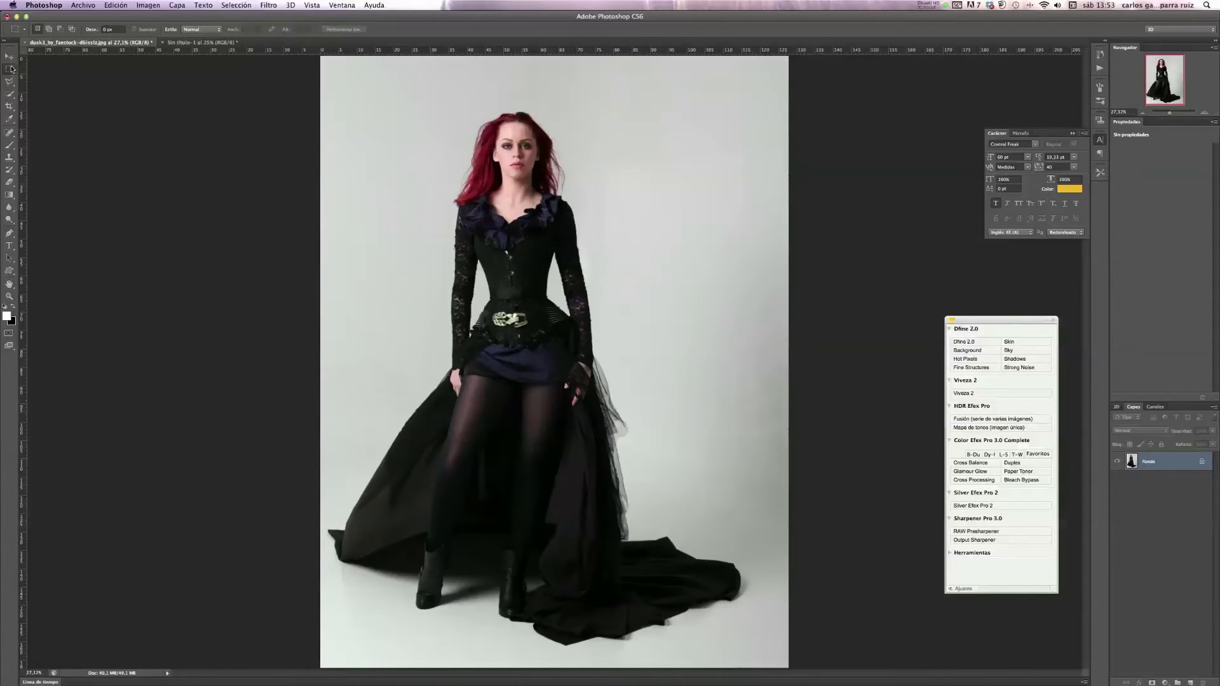
left_click_drag(417, 88, 606, 219)
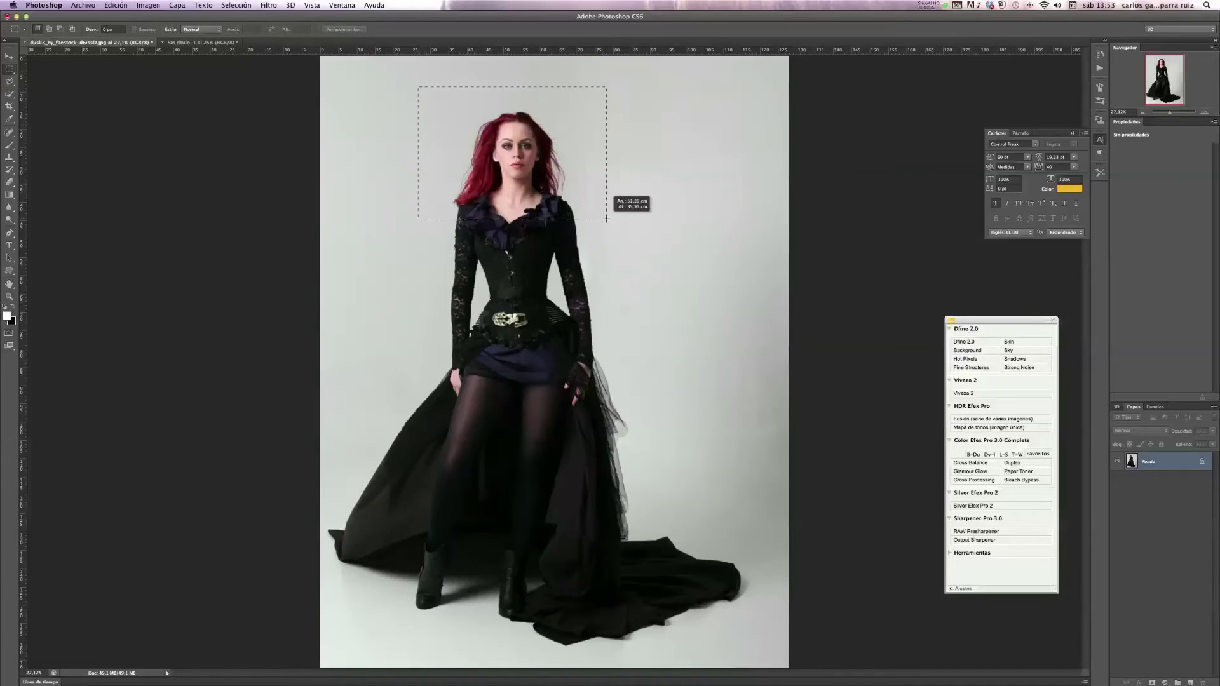
left_click_drag(606, 218, 605, 221)
left_click_drag(407, 82, 613, 228)
left_click(623, 239)
mouse_move(409, 81)
left_mouse_down()
mouse_move(610, 231)
mouse_move(492, 196)
mouse_move(425, 110)
left_mouse_up()
left_click(608, 226)
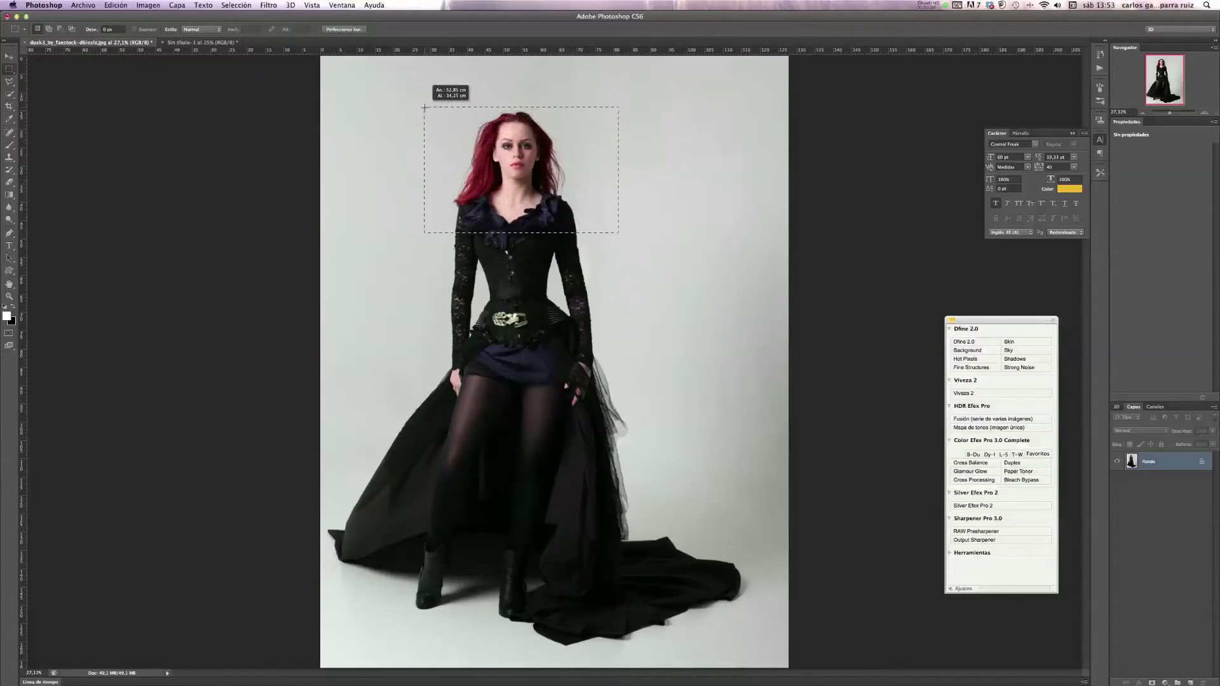
left_click_drag(425, 109, 425, 105)
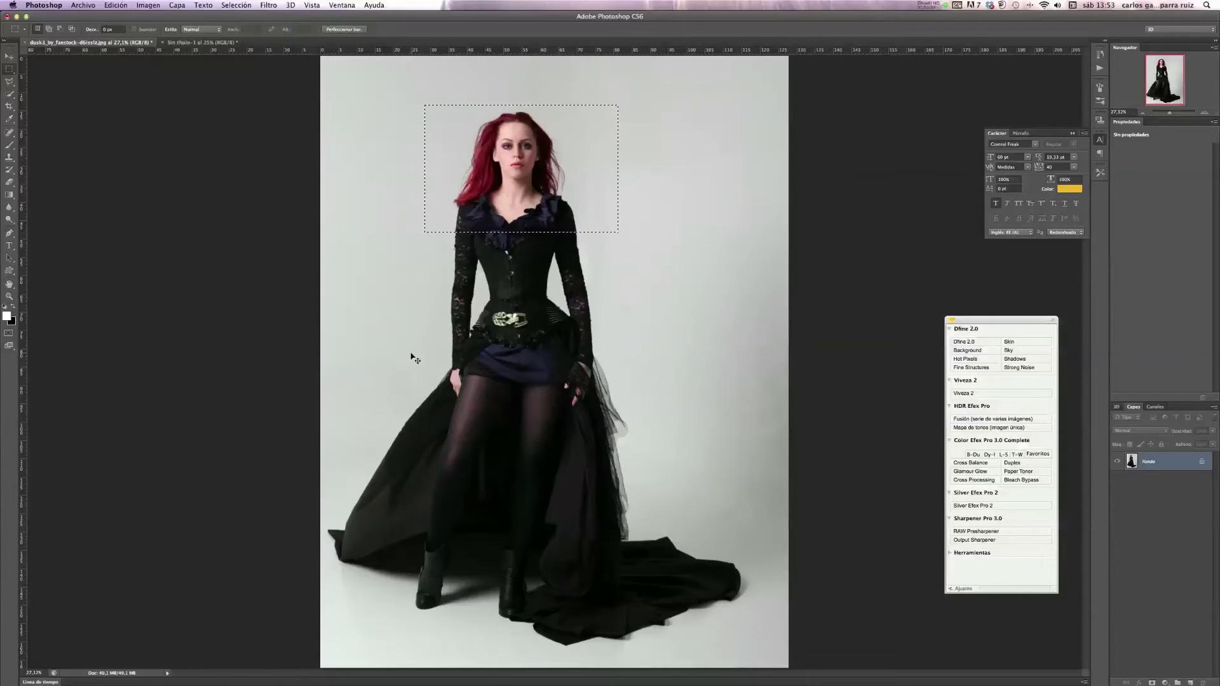
left_click(194, 43)
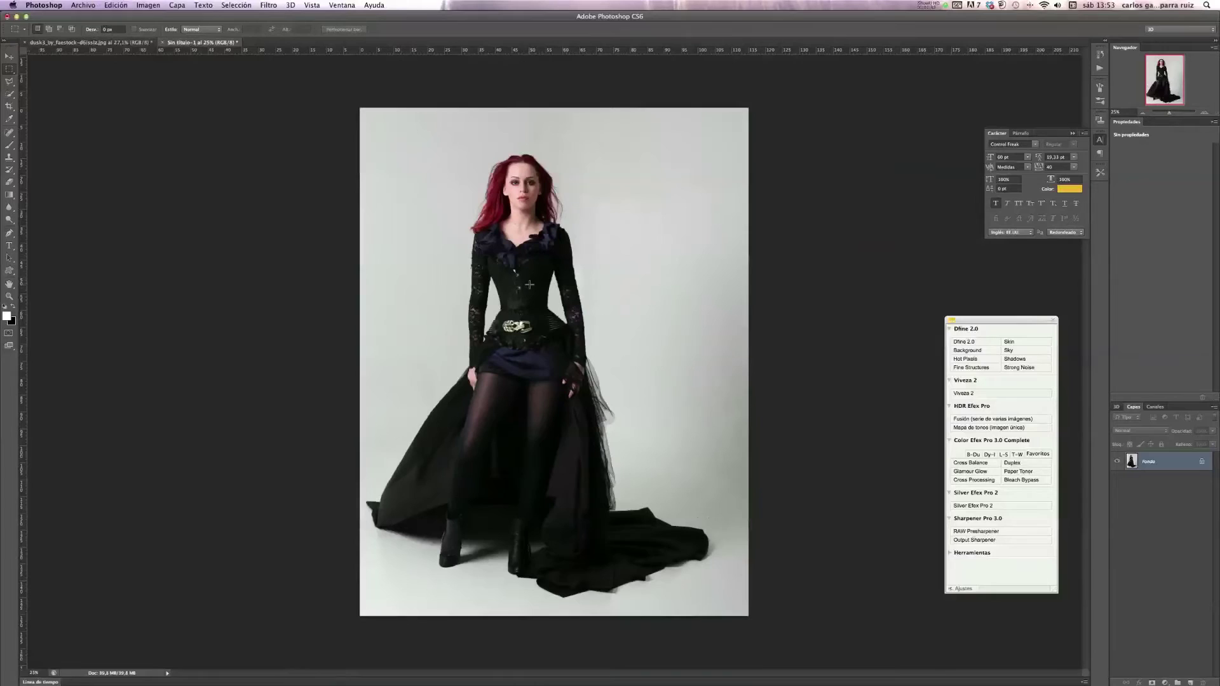
Undo a stray paste, then shrink the new document again to 90 percent via Image Size
key("ctrl+v")
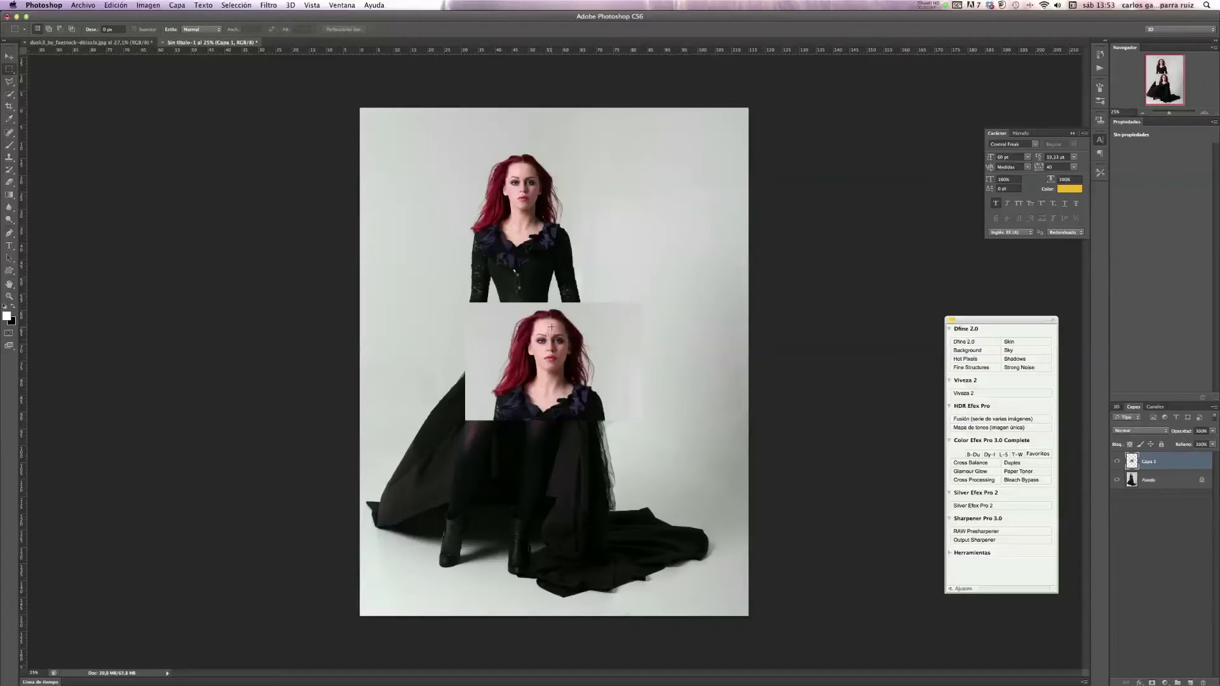
key("ctrl+z")
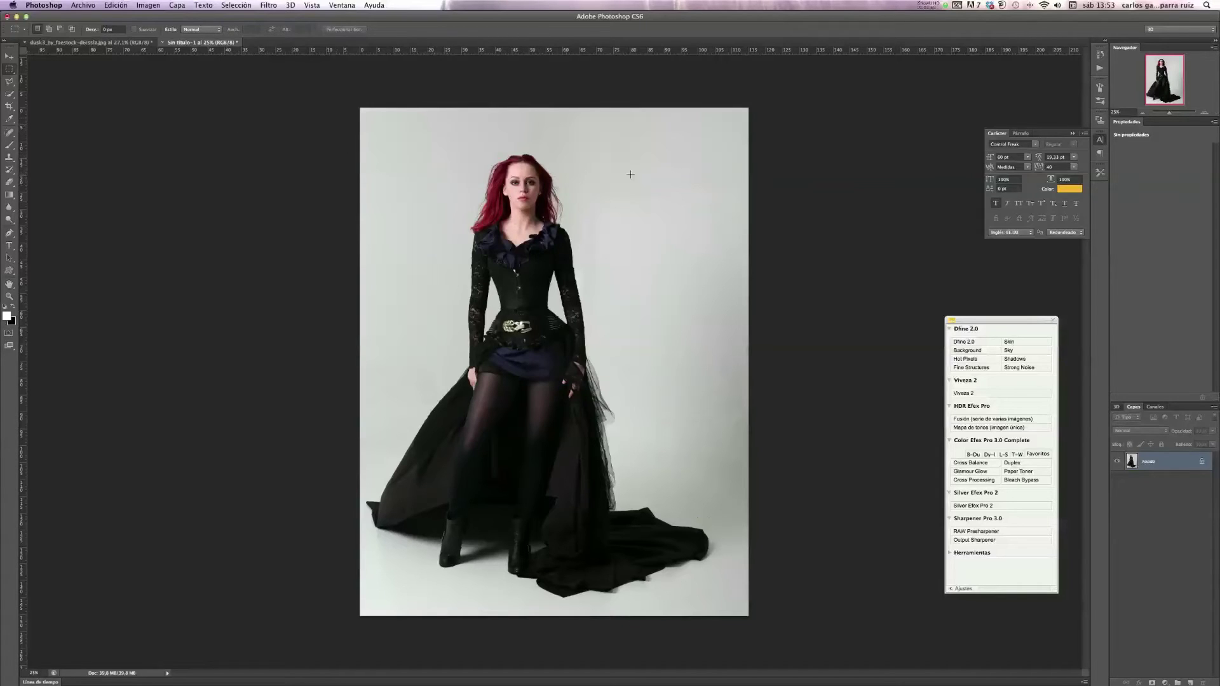
left_click(153, 6)
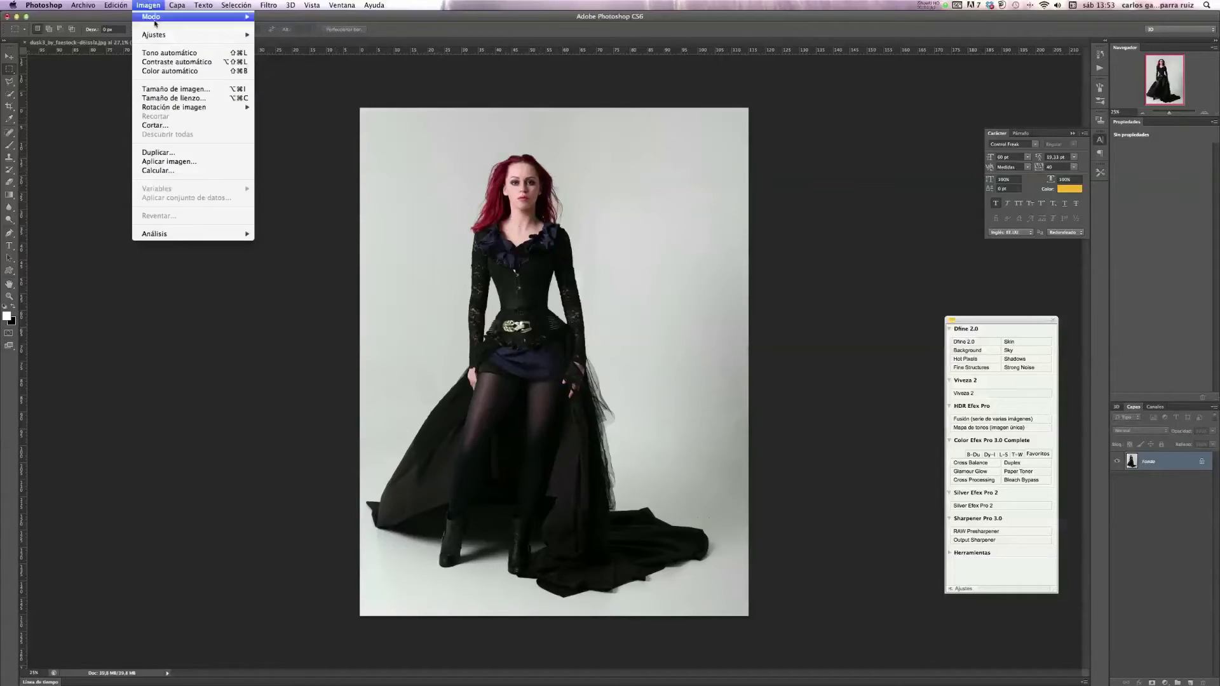
left_click(183, 90)
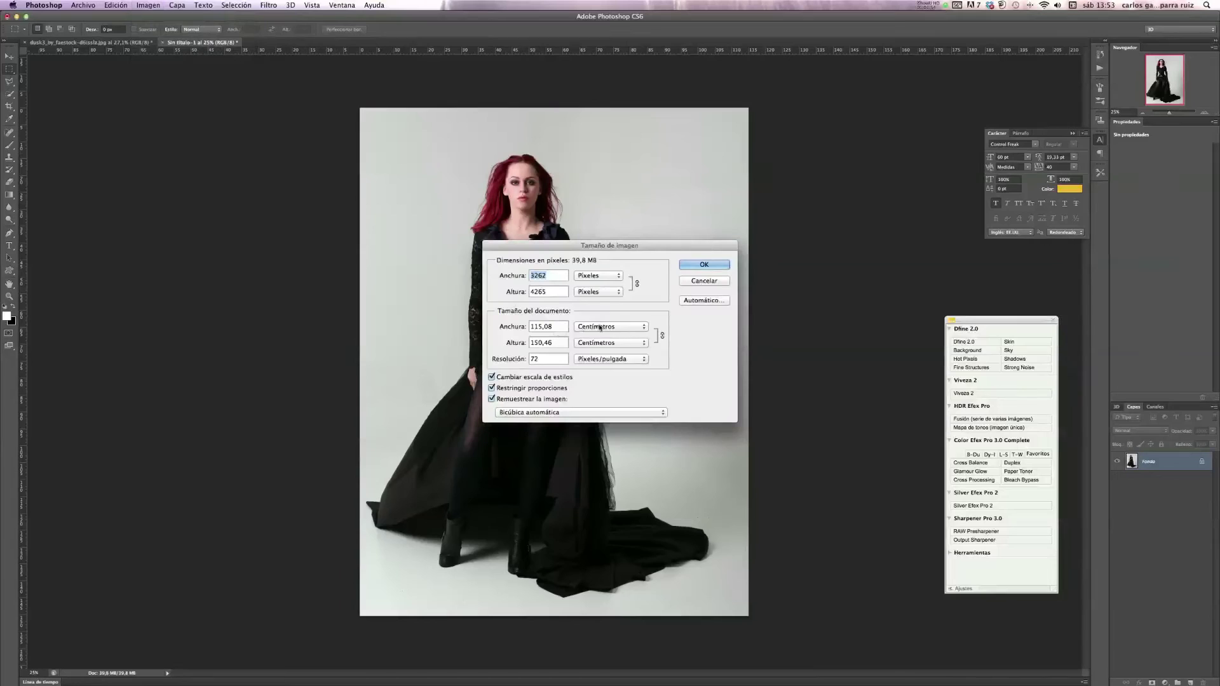
left_click(599, 326)
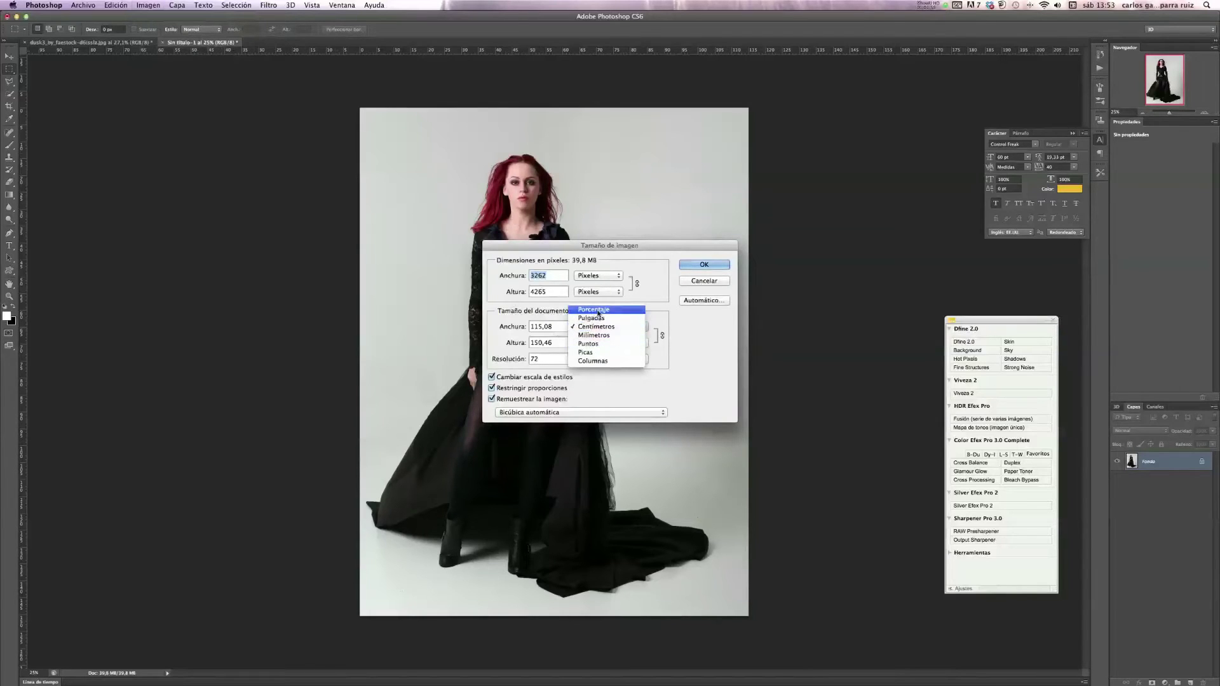
left_click(594, 310)
type("90")
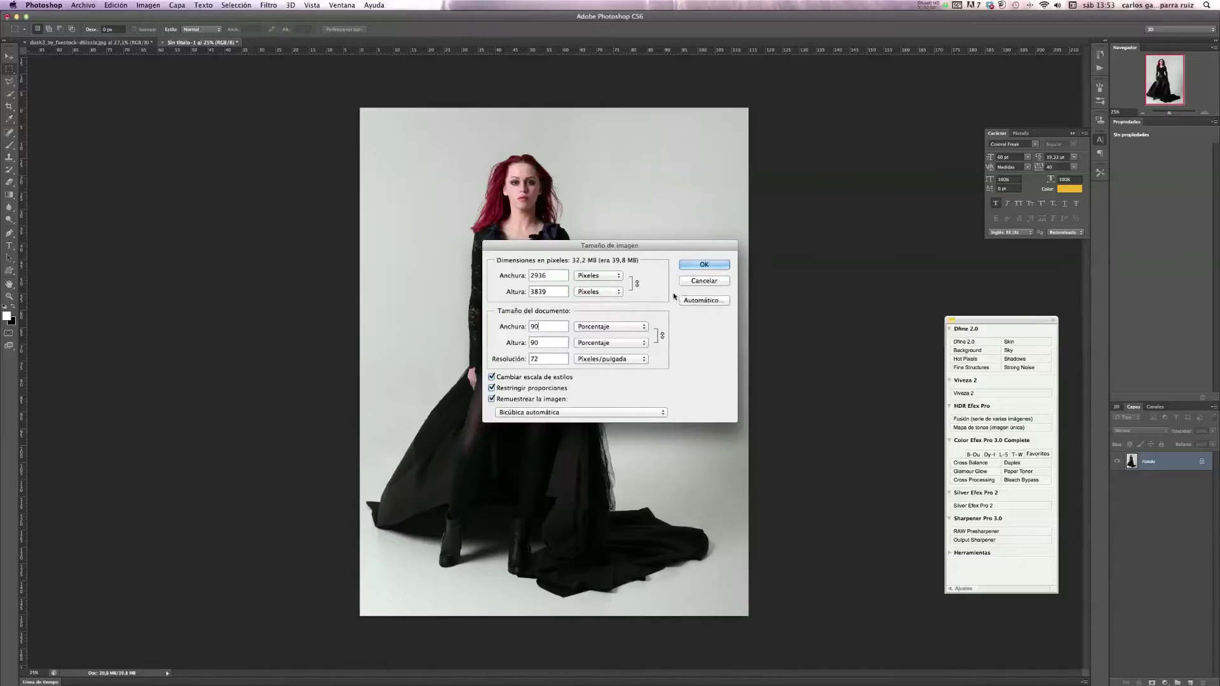
left_click(695, 266)
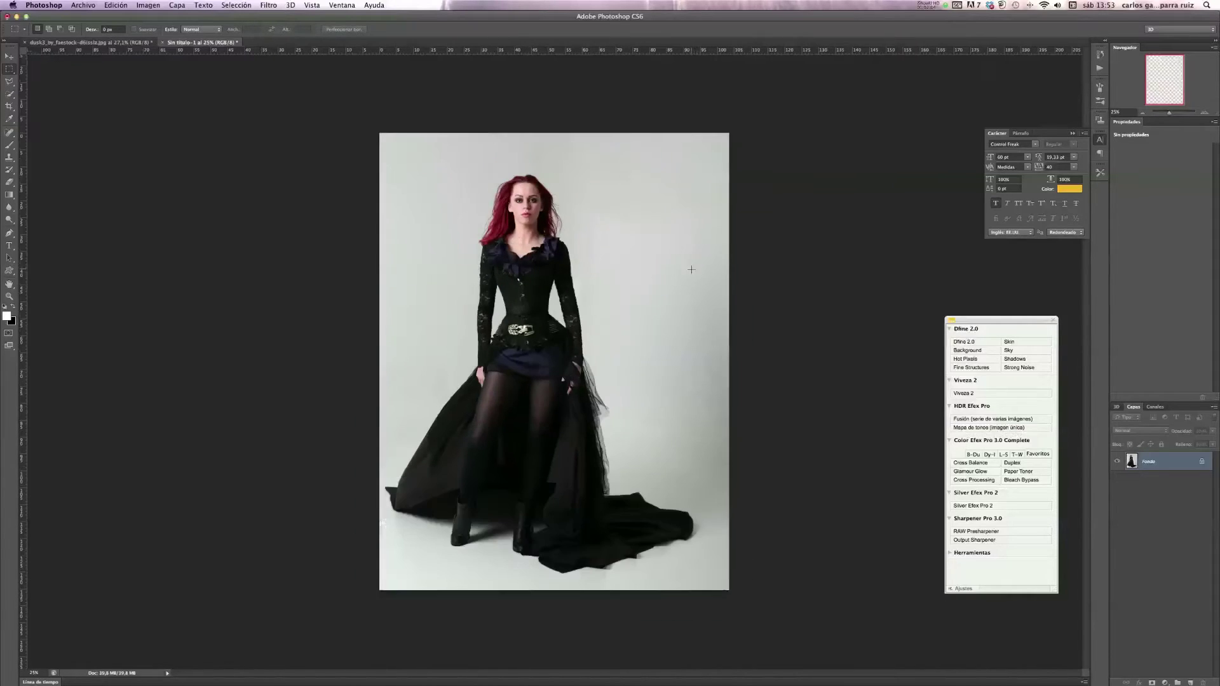
left_click(128, 43)
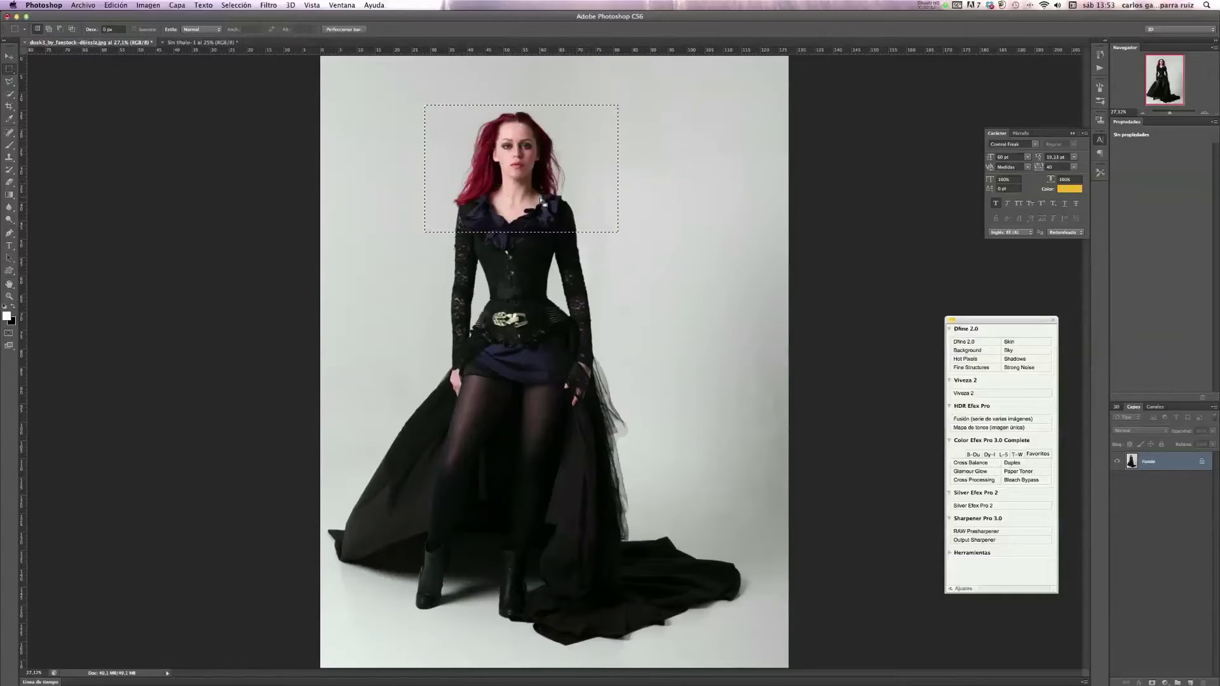
Paste the head and shoulders into Sin título-1 as Capa 1 and move it onto the torso
left_click(209, 43)
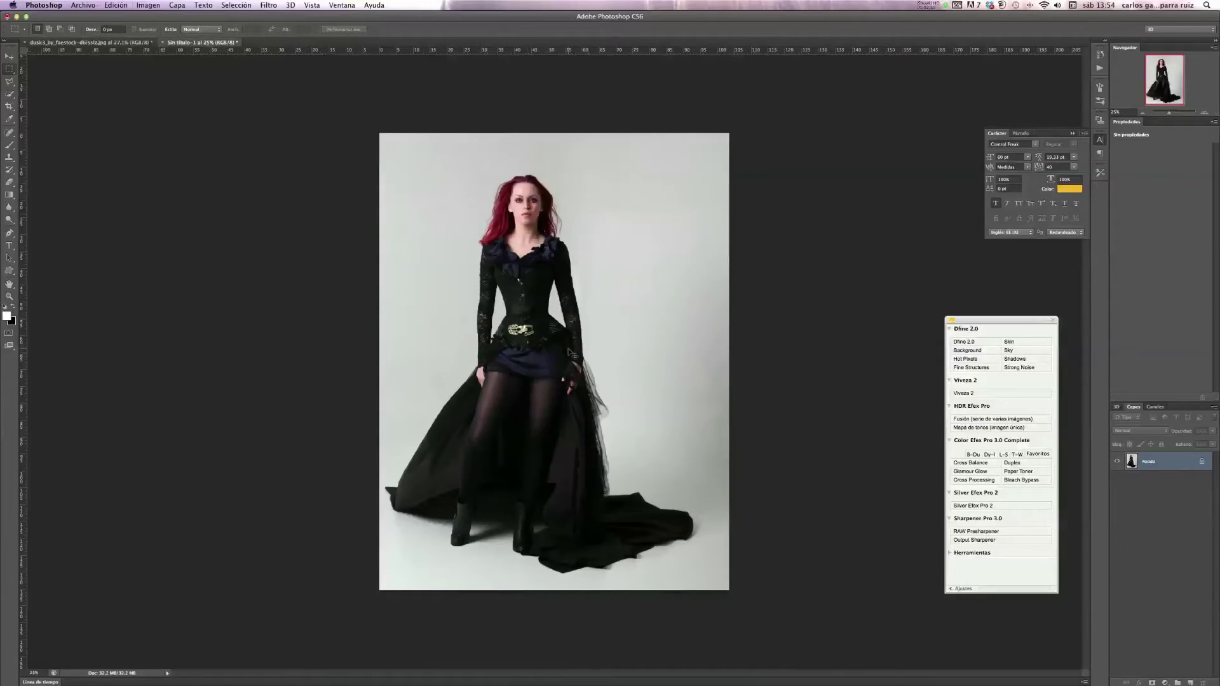
key("ctrl+v")
key("v")
left_click_drag(561, 380, 539, 235)
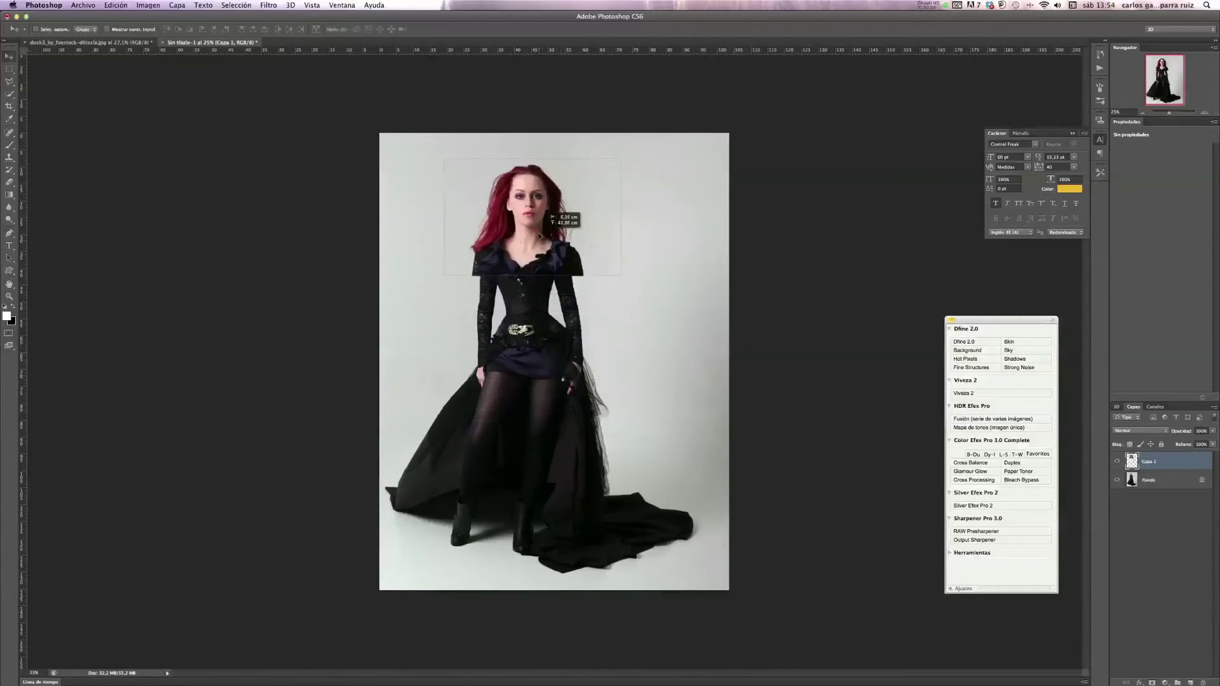
left_click_drag(539, 236, 536, 229)
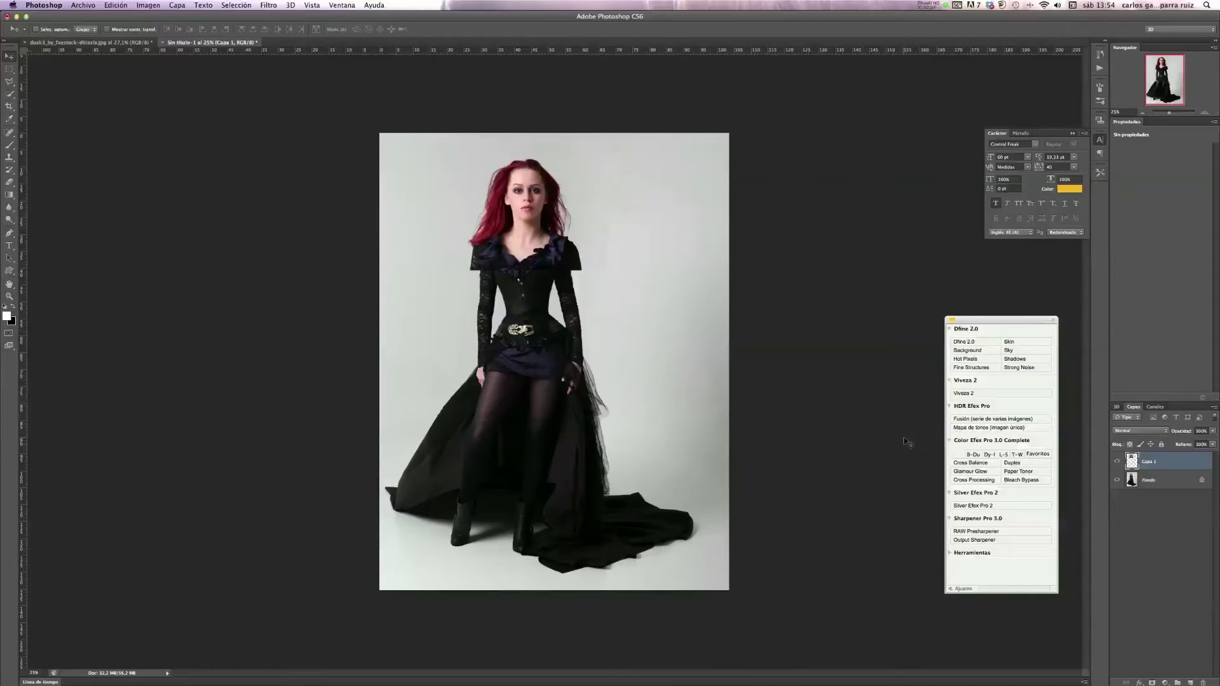
key("super+1")
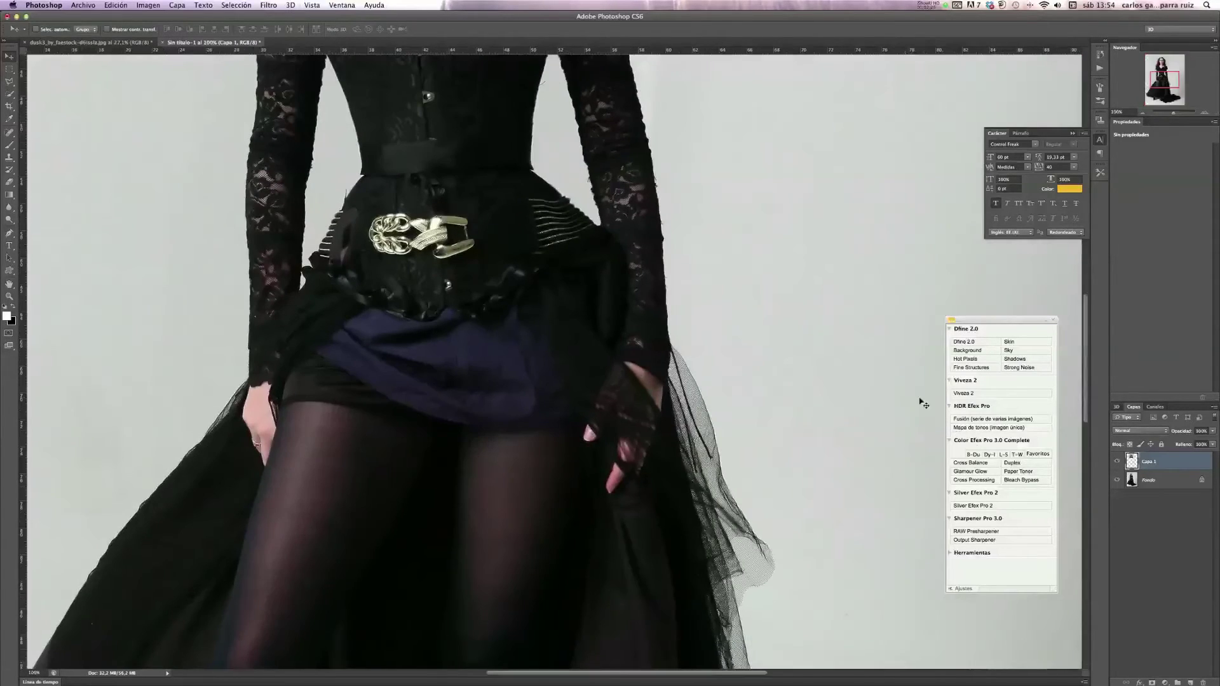
left_click_drag(1168, 82, 1166, 69)
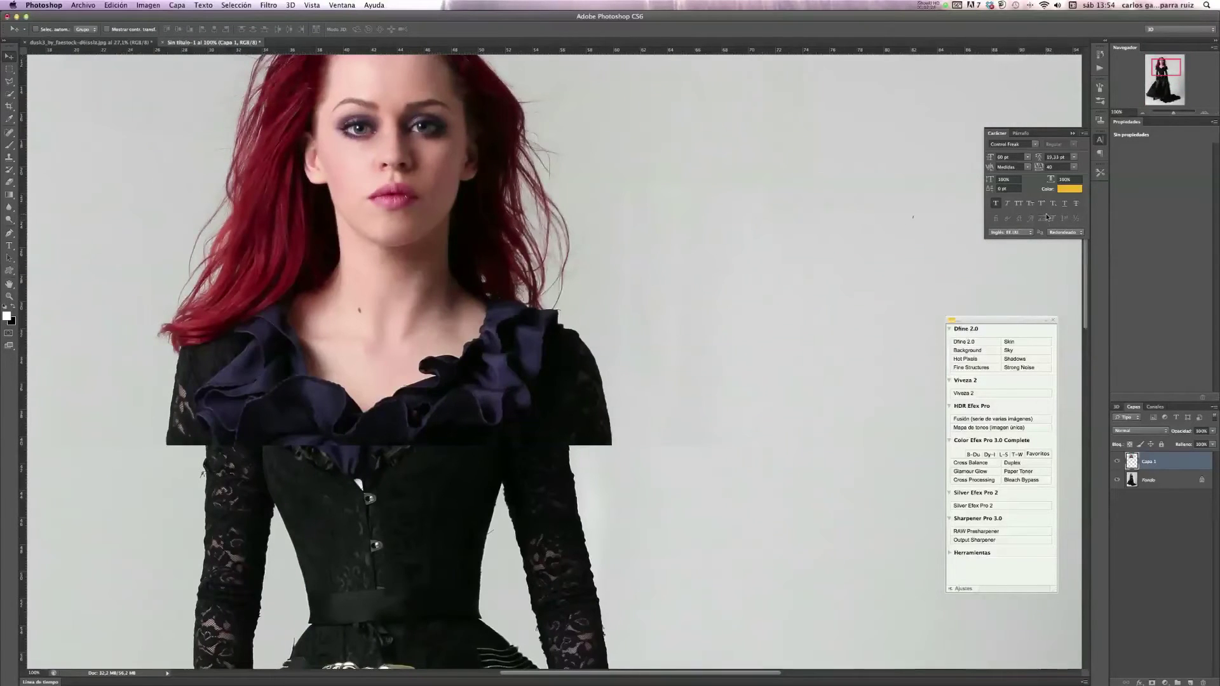
key("super+0")
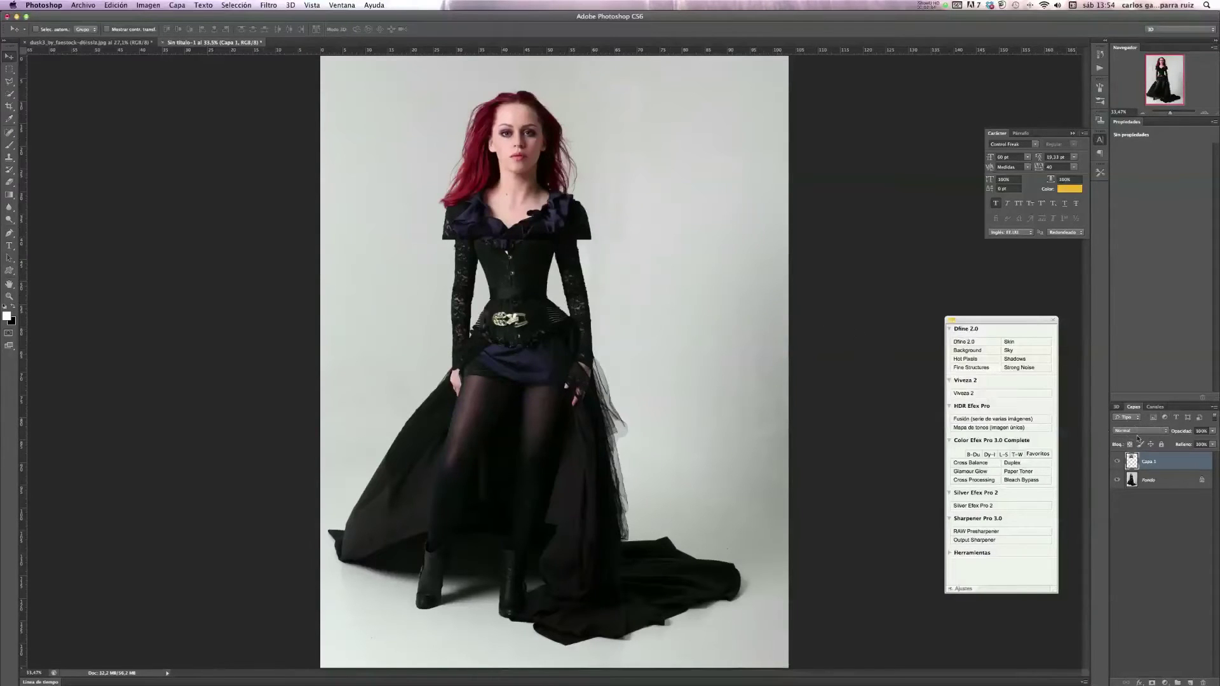
left_click(1138, 430)
Lower Capa 1's opacity, align it with the figure beneath, then restore 100% opacity
left_click(1213, 433)
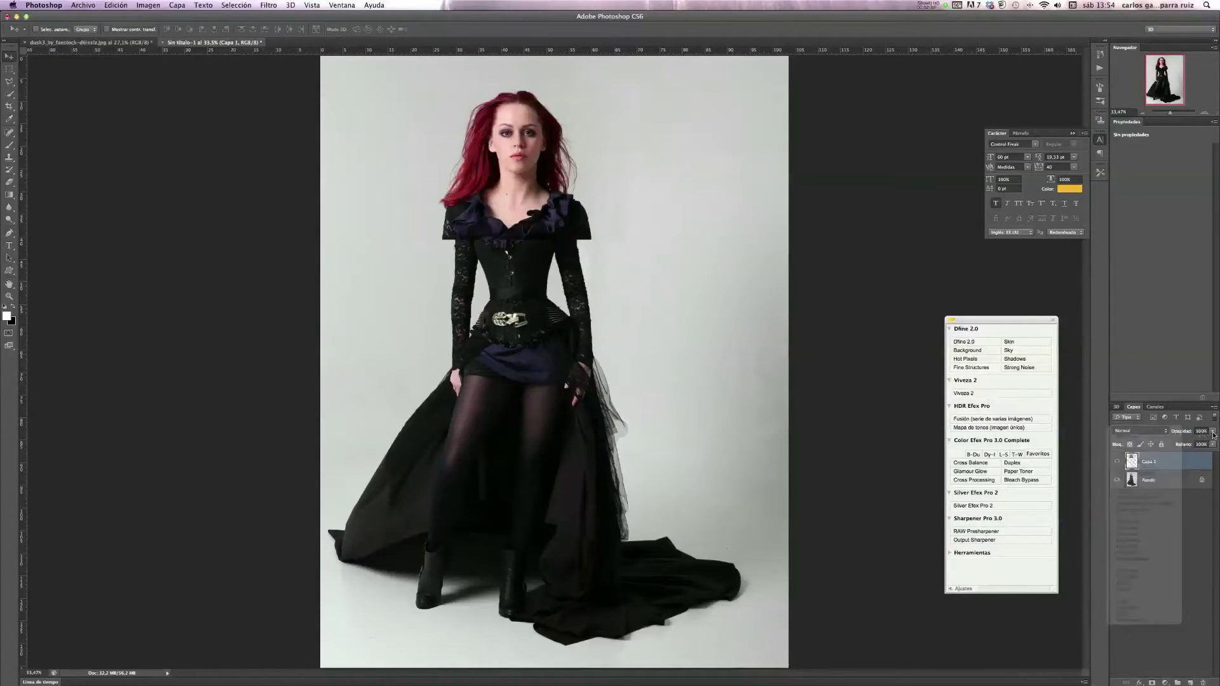
left_click(1213, 432)
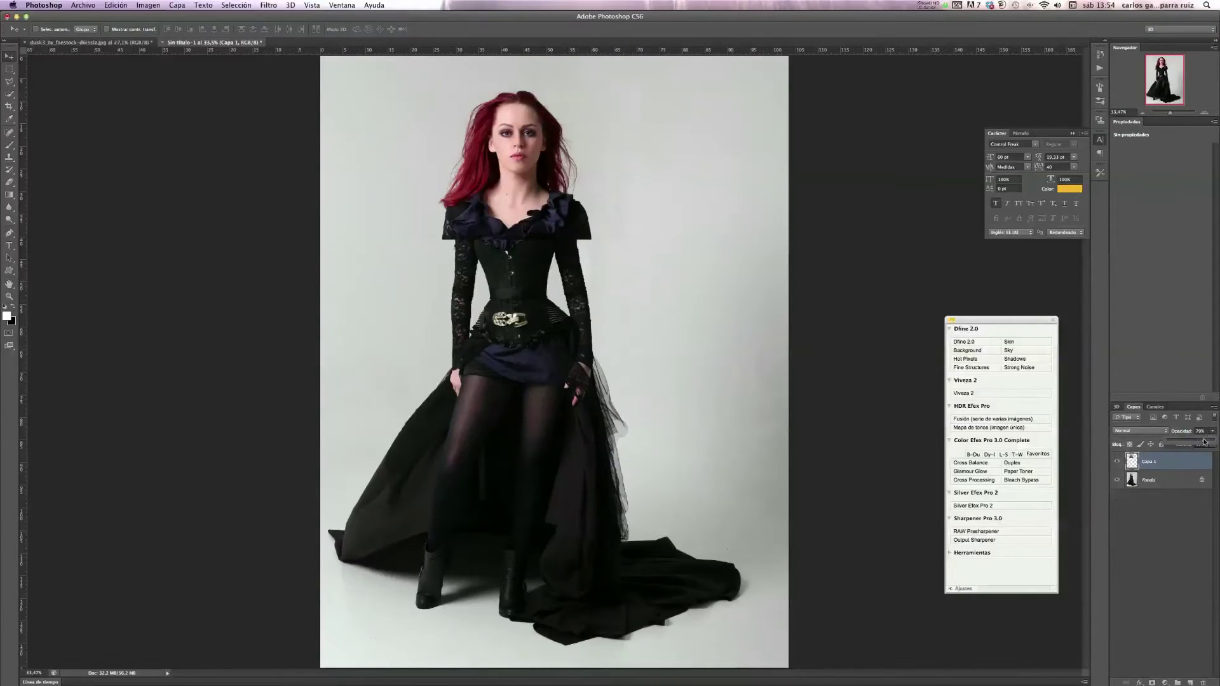
left_click_drag(1204, 441, 1204, 443)
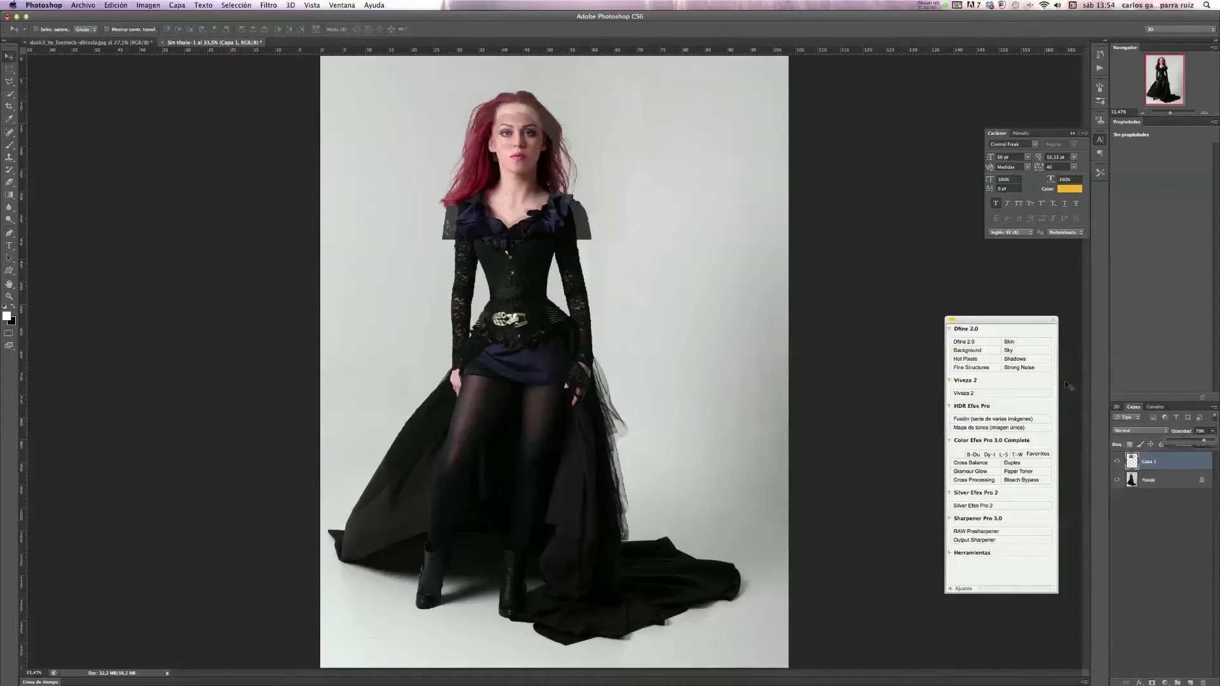
mouse_move(539, 211)
left_mouse_down()
mouse_move(538, 193)
mouse_move(537, 202)
left_mouse_up()
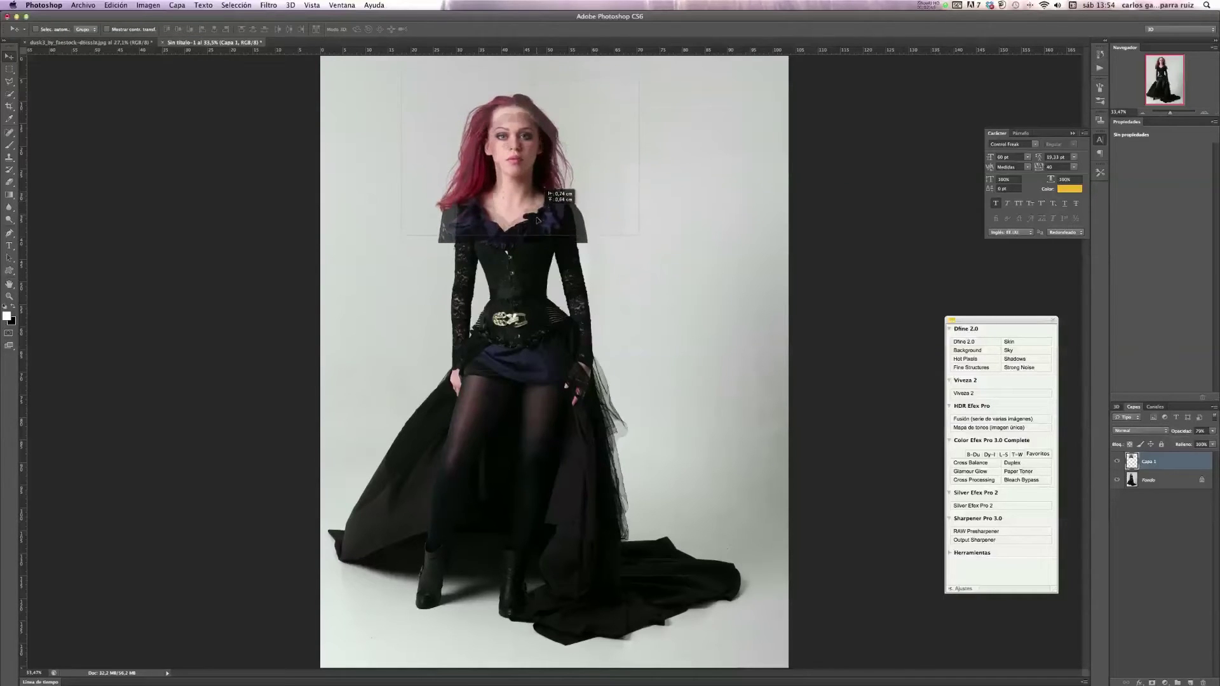
mouse_move(537, 202)
left_mouse_down()
mouse_move(530, 232)
mouse_move(538, 223)
left_mouse_up()
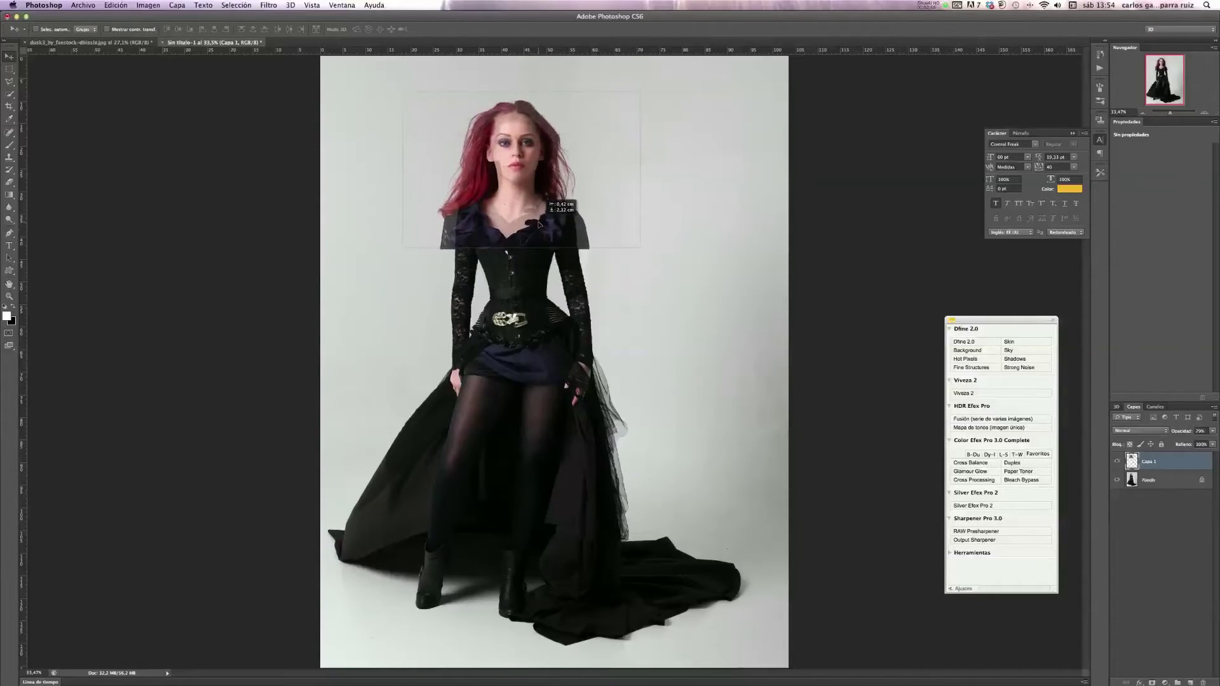
left_click_drag(538, 224, 542, 210)
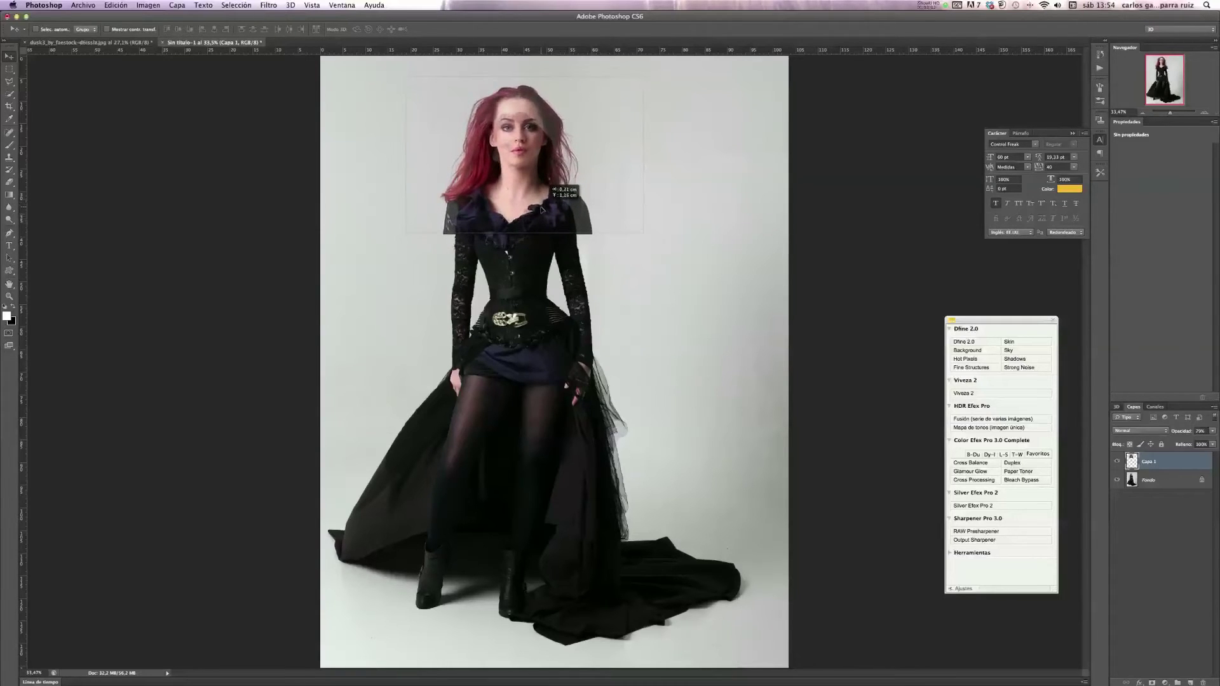
left_click_drag(540, 209, 540, 217)
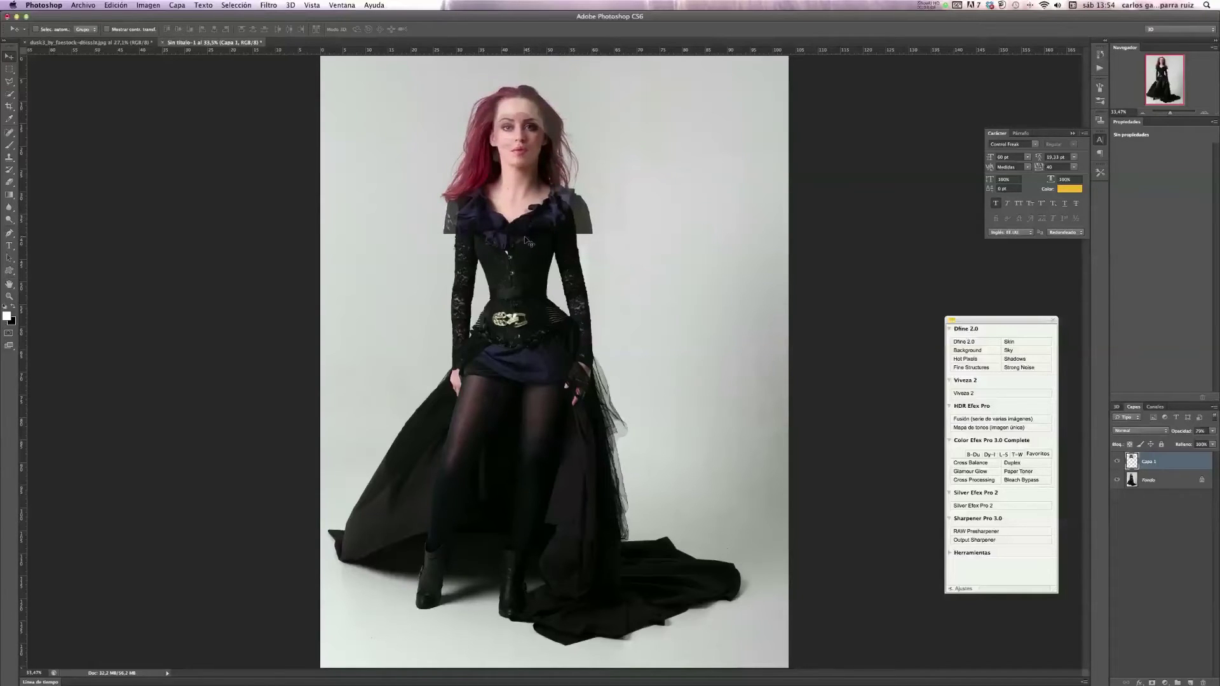
left_click(1214, 432)
left_click_drag(1217, 443, 1217, 446)
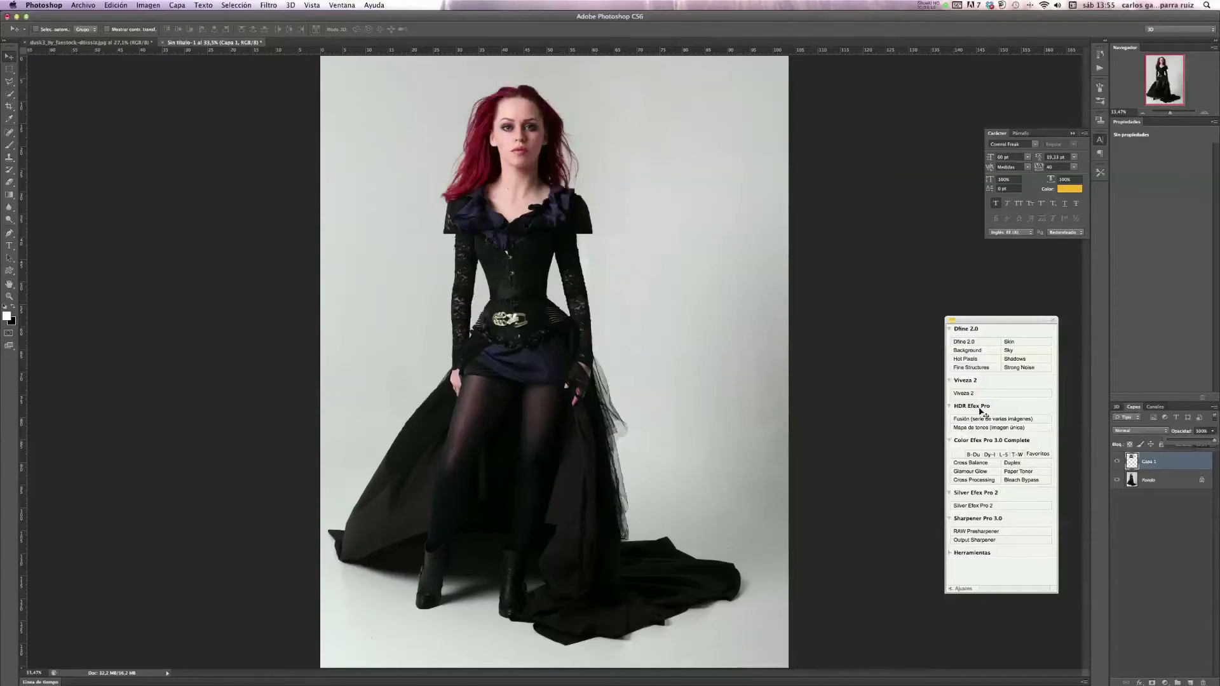
left_click(1117, 462)
Warp Capa 1, pulling its lower corners and right side inward to fit the body, and commit
left_click(1118, 462)
left_click(1118, 462)
left_click(121, 5)
mouse_move(152, 215)
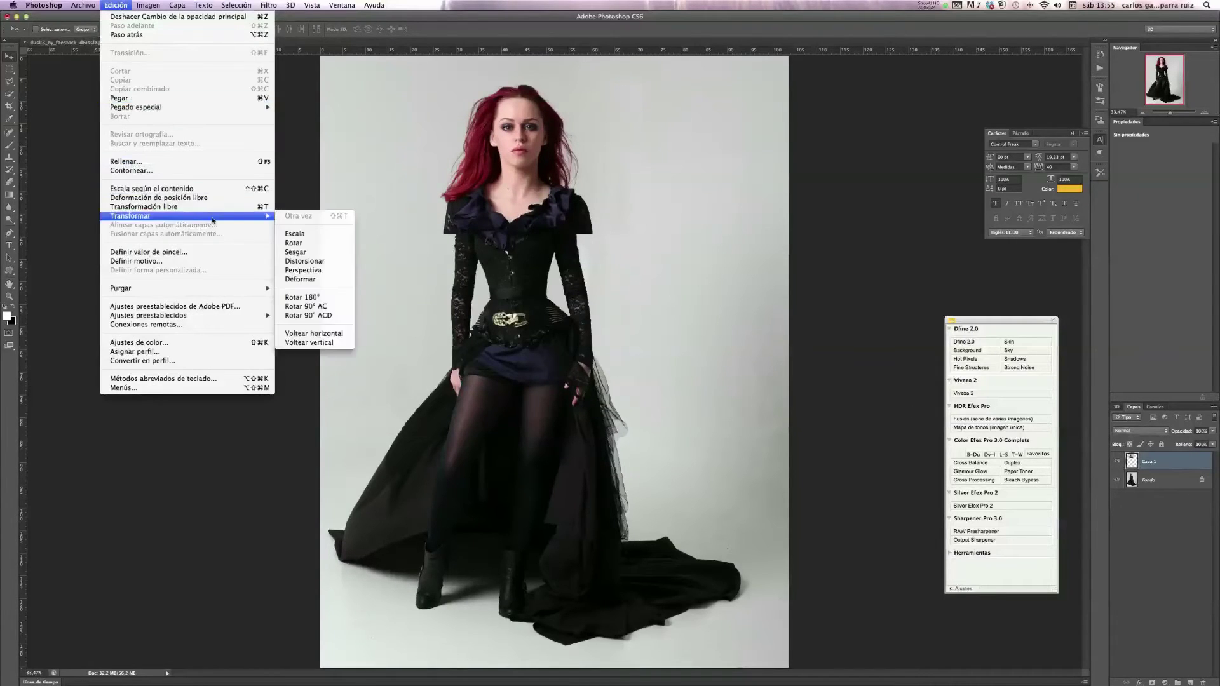
left_click(320, 283)
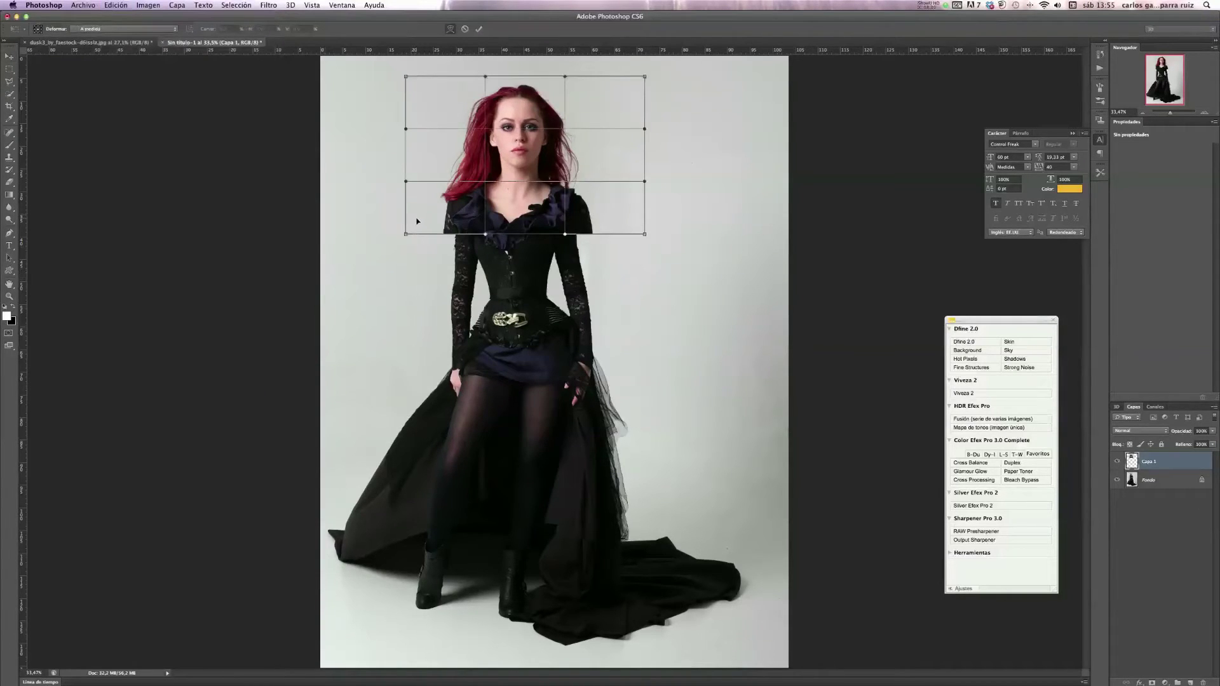
left_click_drag(428, 220, 419, 226)
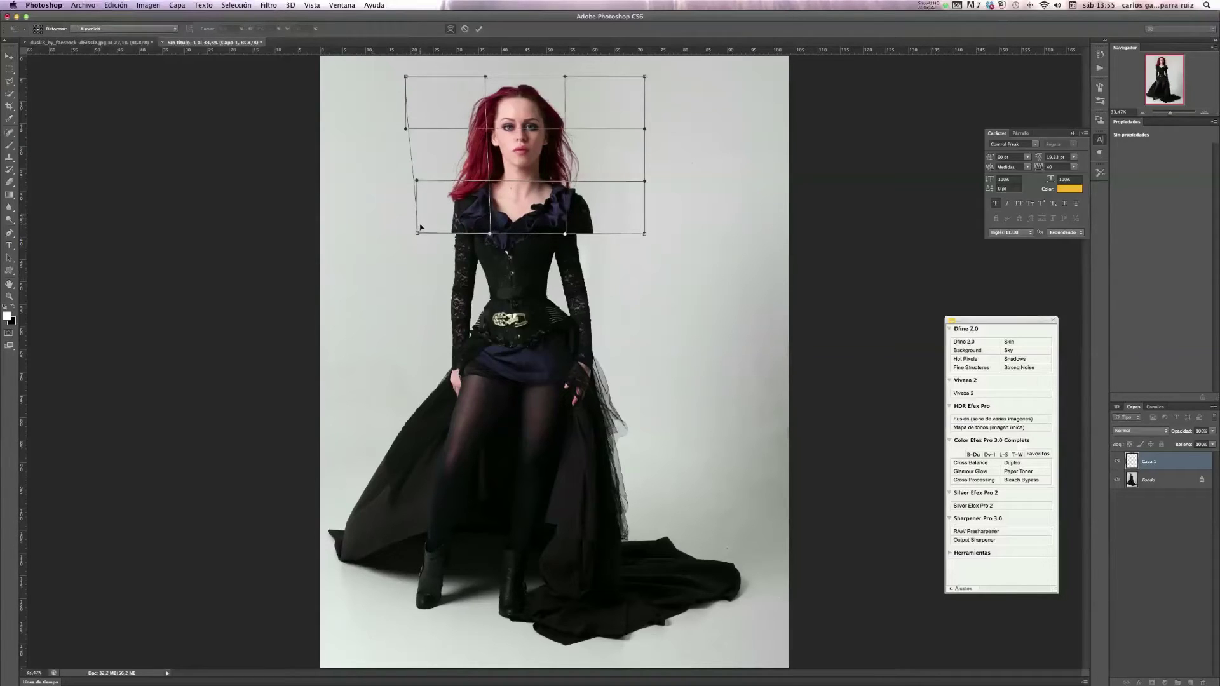
left_click_drag(418, 234, 424, 237)
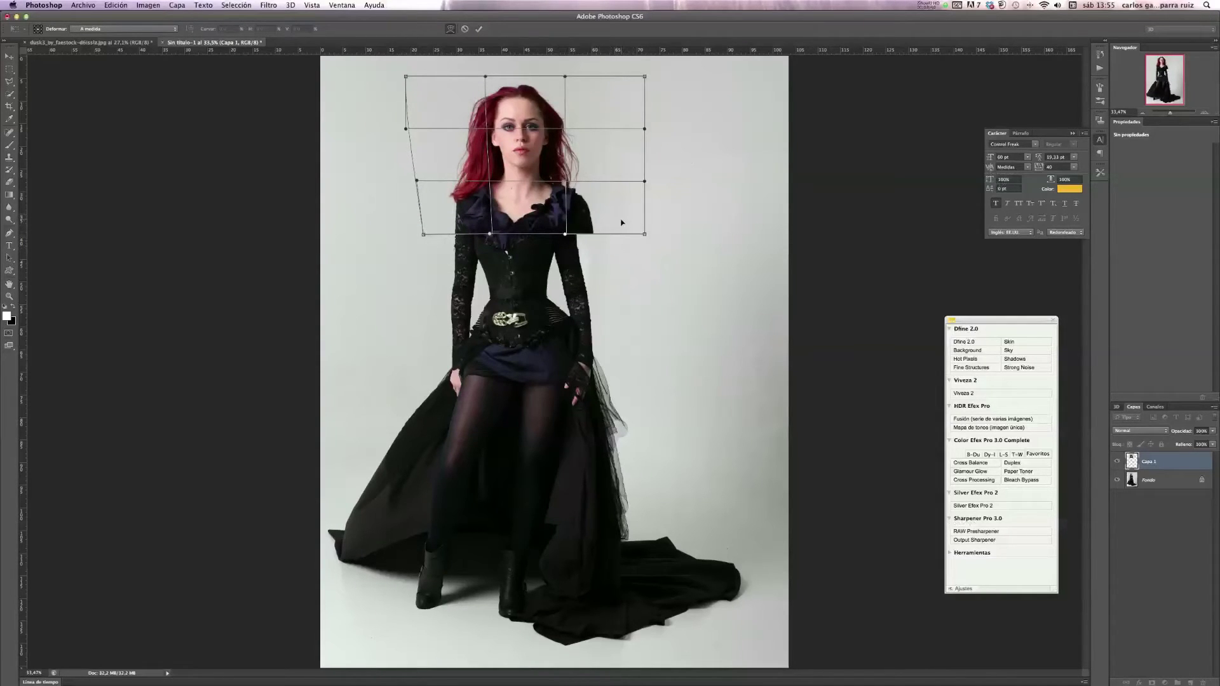
left_click_drag(619, 223, 607, 223)
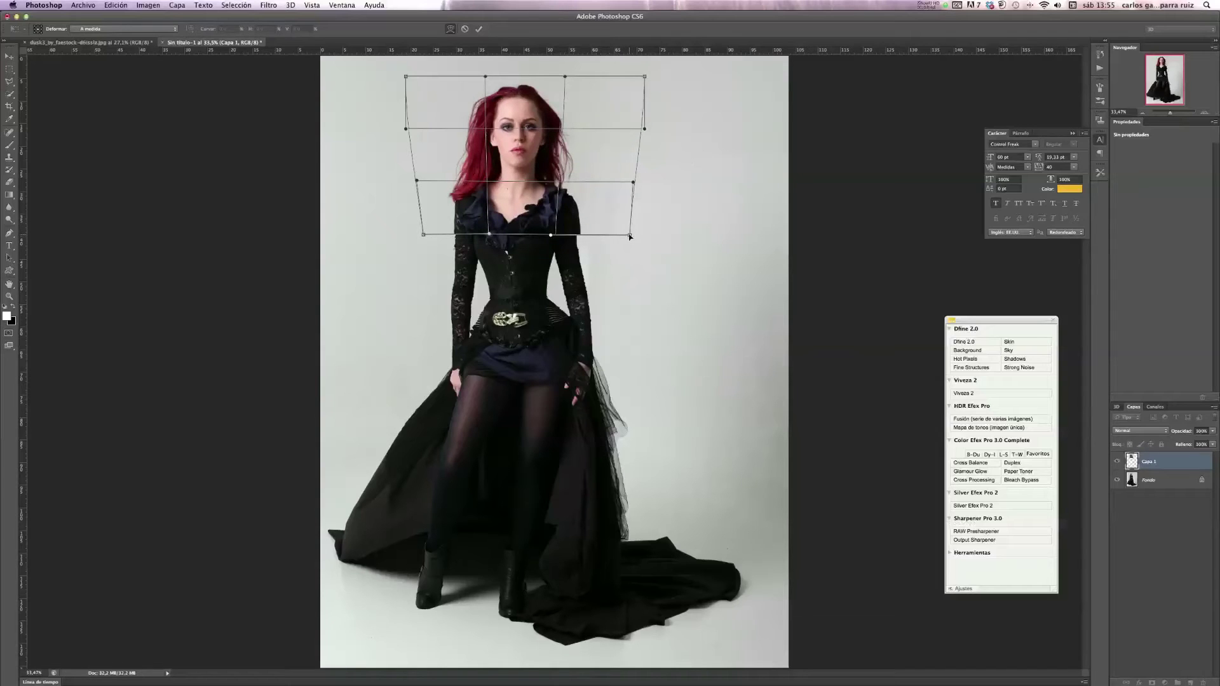
left_click_drag(627, 237, 622, 237)
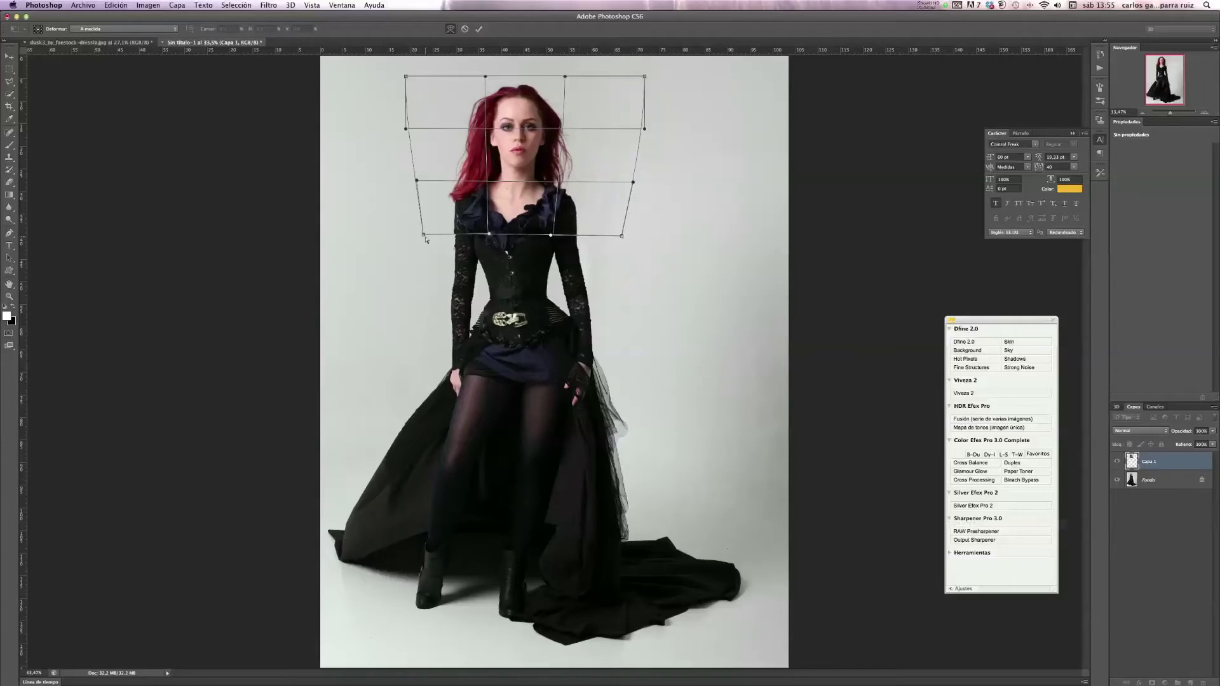
left_click_drag(424, 235, 425, 233)
left_click(479, 29)
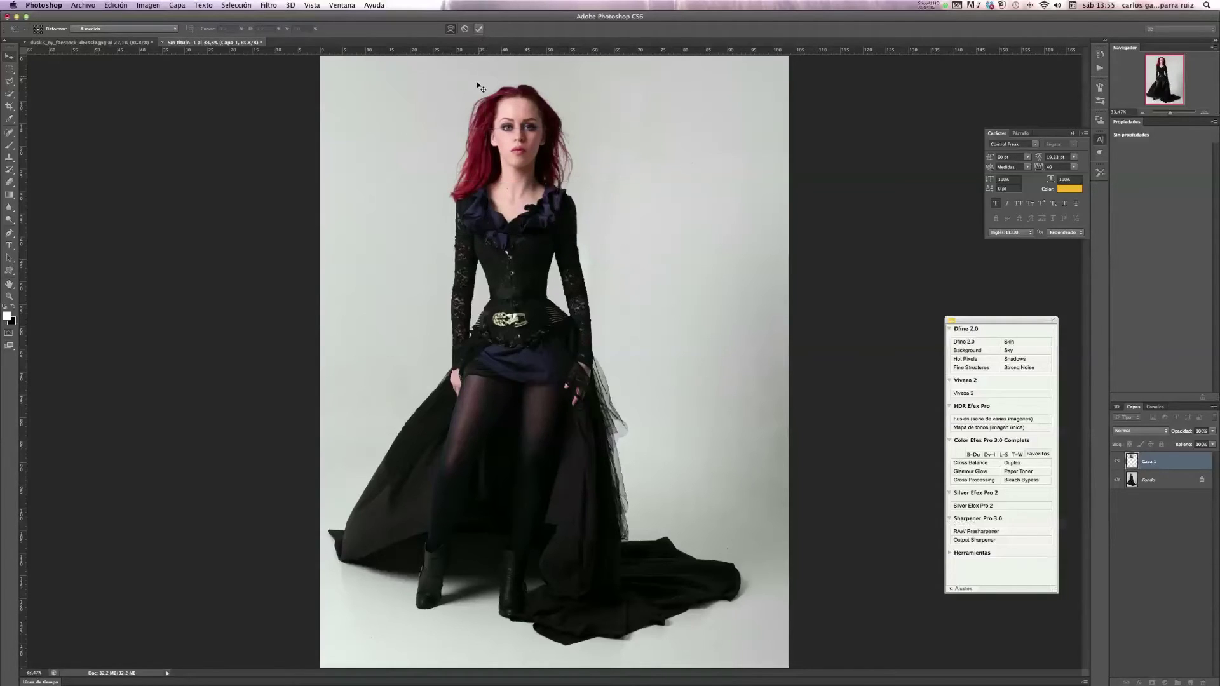
left_click(1118, 462)
Toggle Capa 1's visibility and zoom to 100% to compare it with the original
left_click(1118, 462)
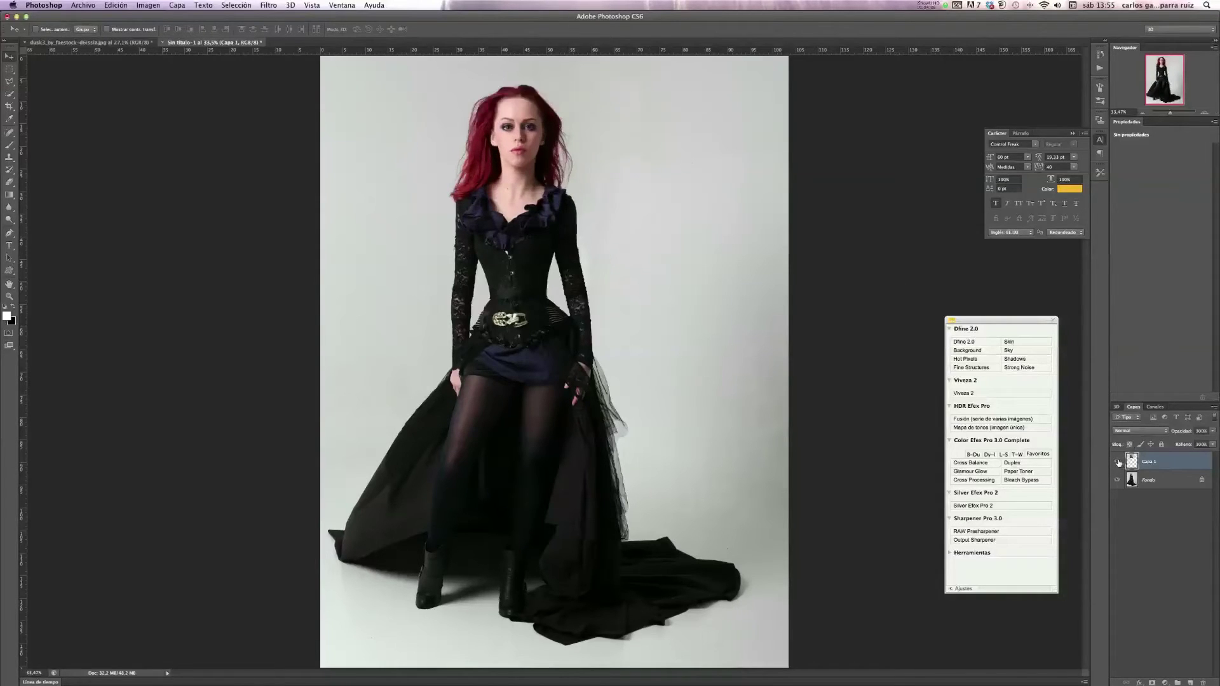
left_click(1117, 462)
left_click(1117, 462)
left_click(1118, 462)
left_click(1118, 462)
key("ctrl+1")
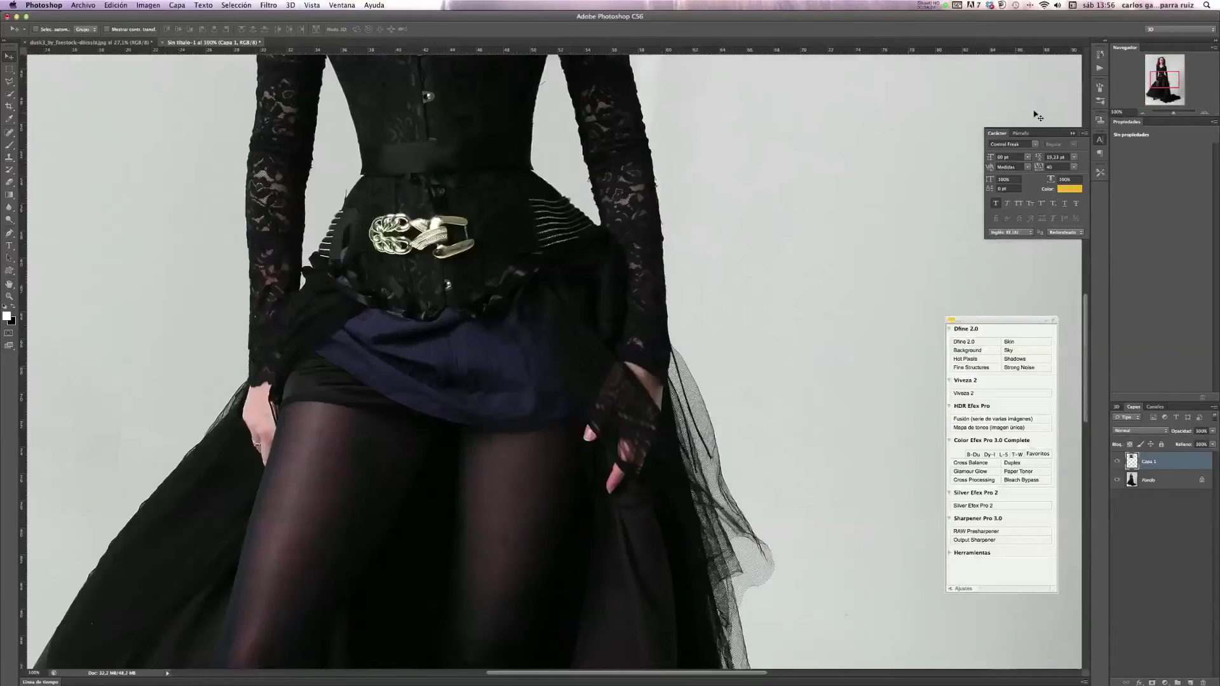
left_click_drag(1164, 80, 1162, 66)
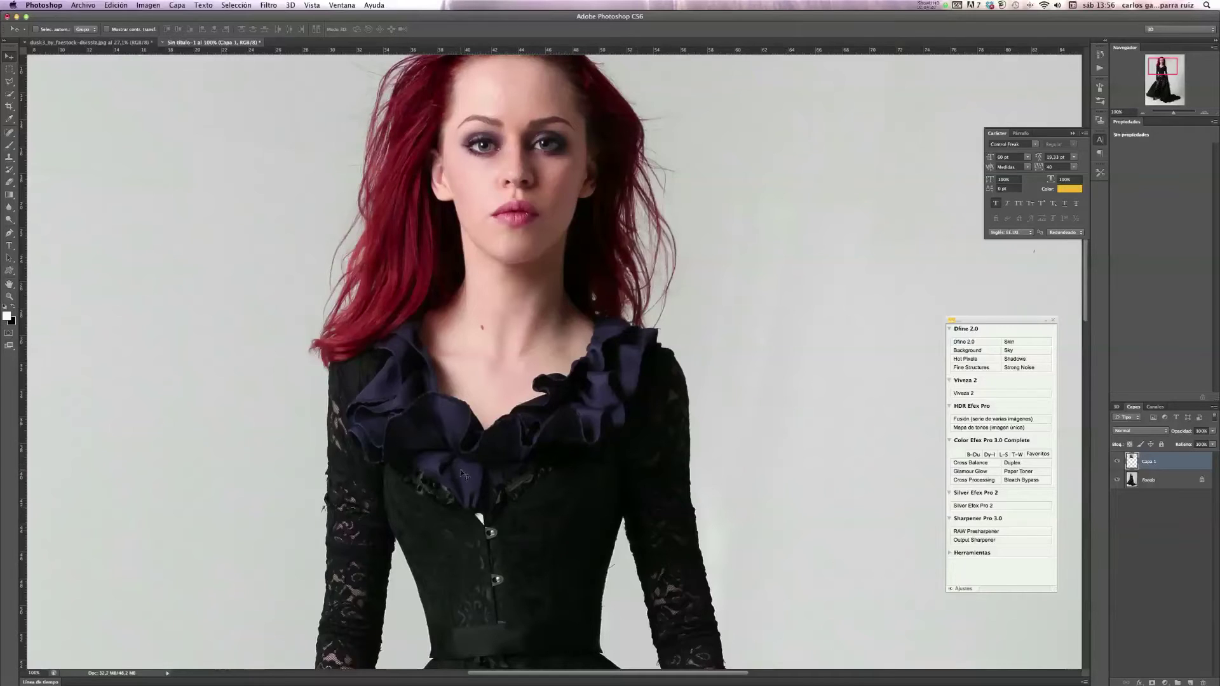
left_click(1117, 461)
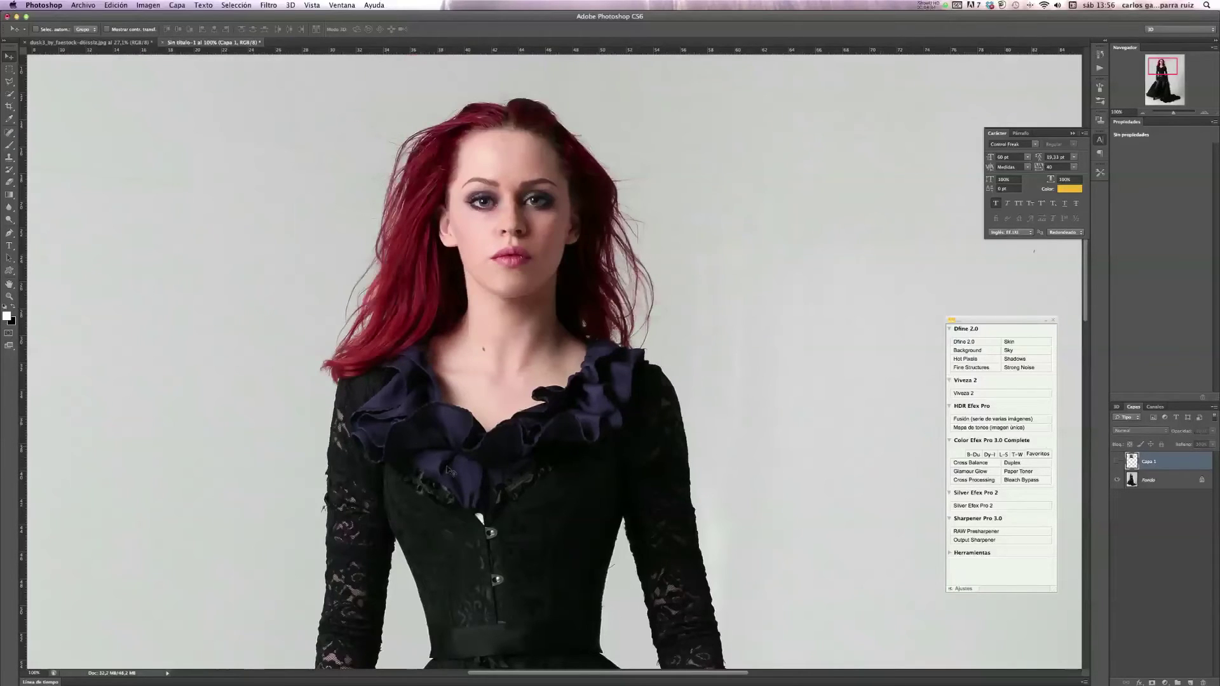
left_click(1116, 462)
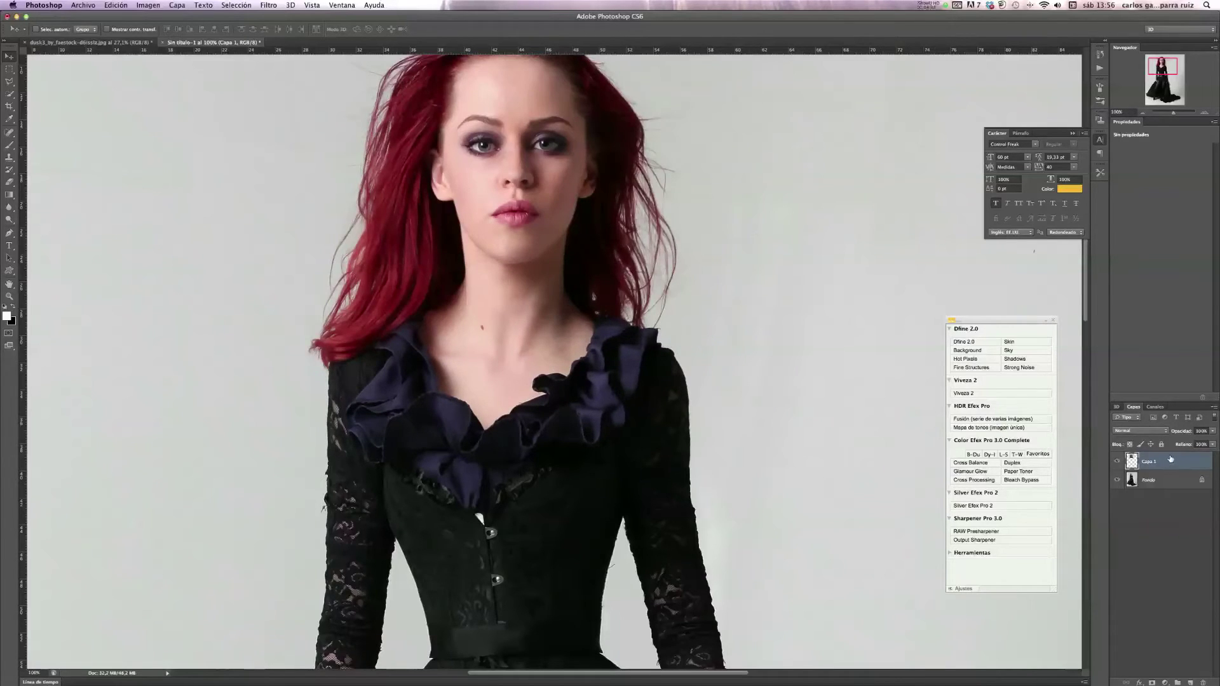
Add a layer mask to Capa 1 and set up a black brush at 88% opacity, size about 50
left_click(1153, 683)
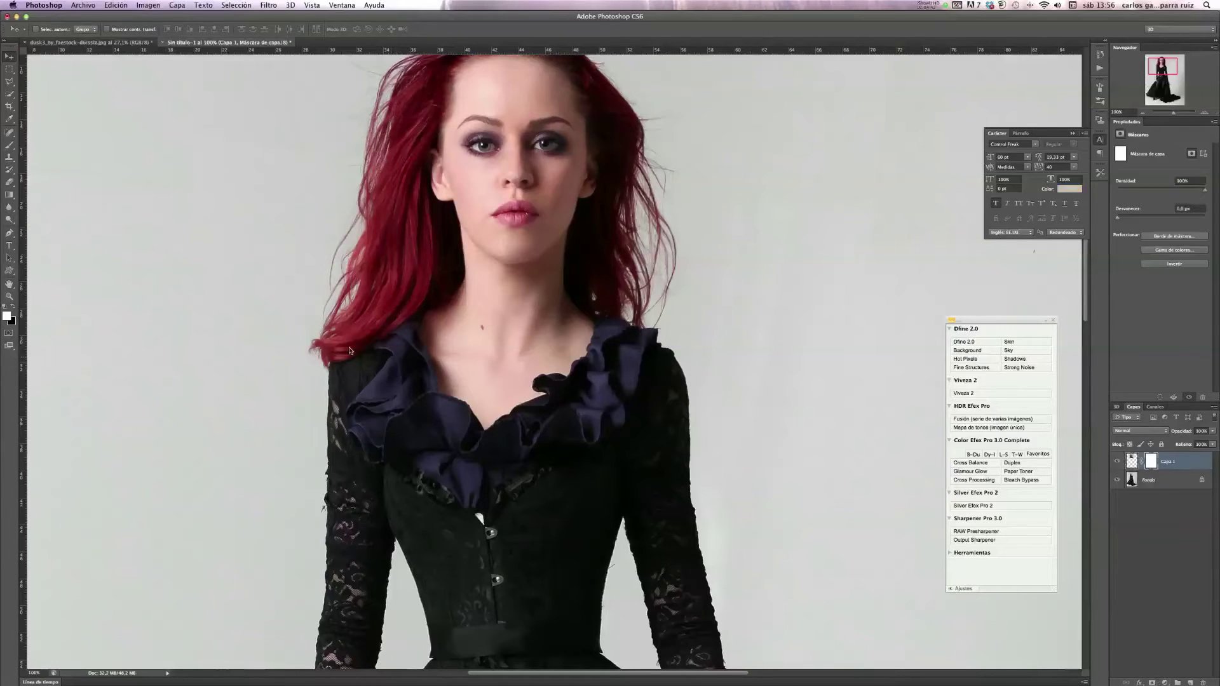
left_click(11, 147)
left_click(15, 309)
left_click_drag(195, 29, 219, 40)
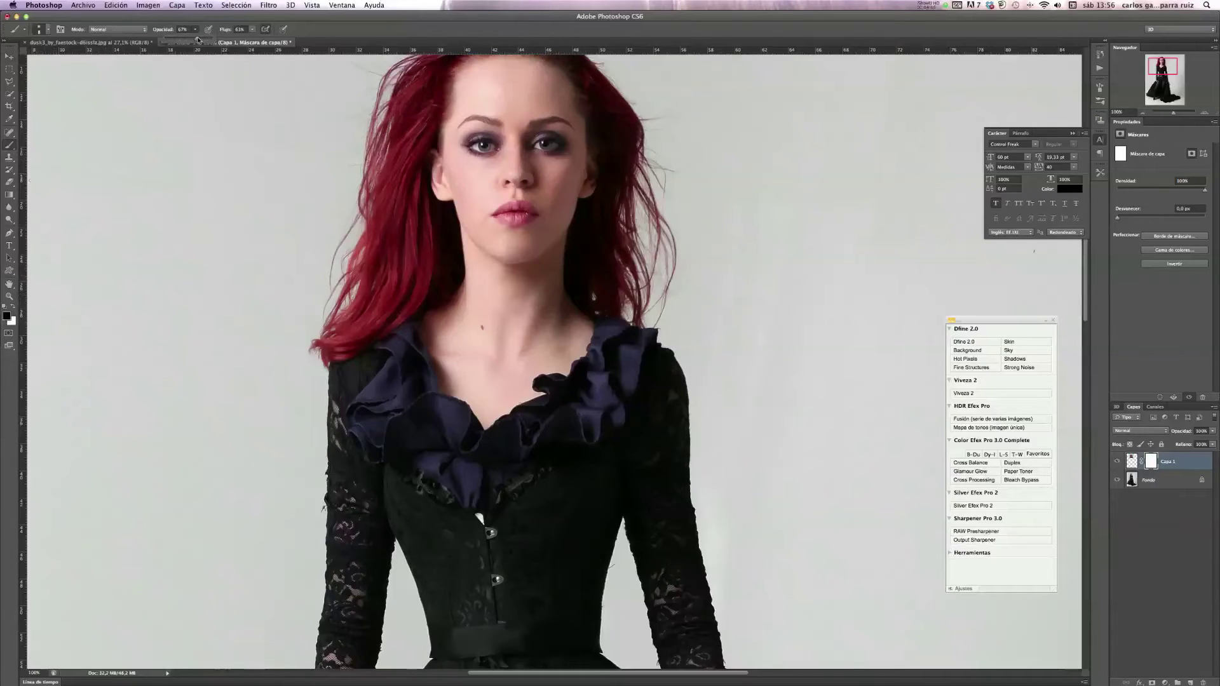
left_click_drag(212, 42, 219, 41)
left_click(252, 31)
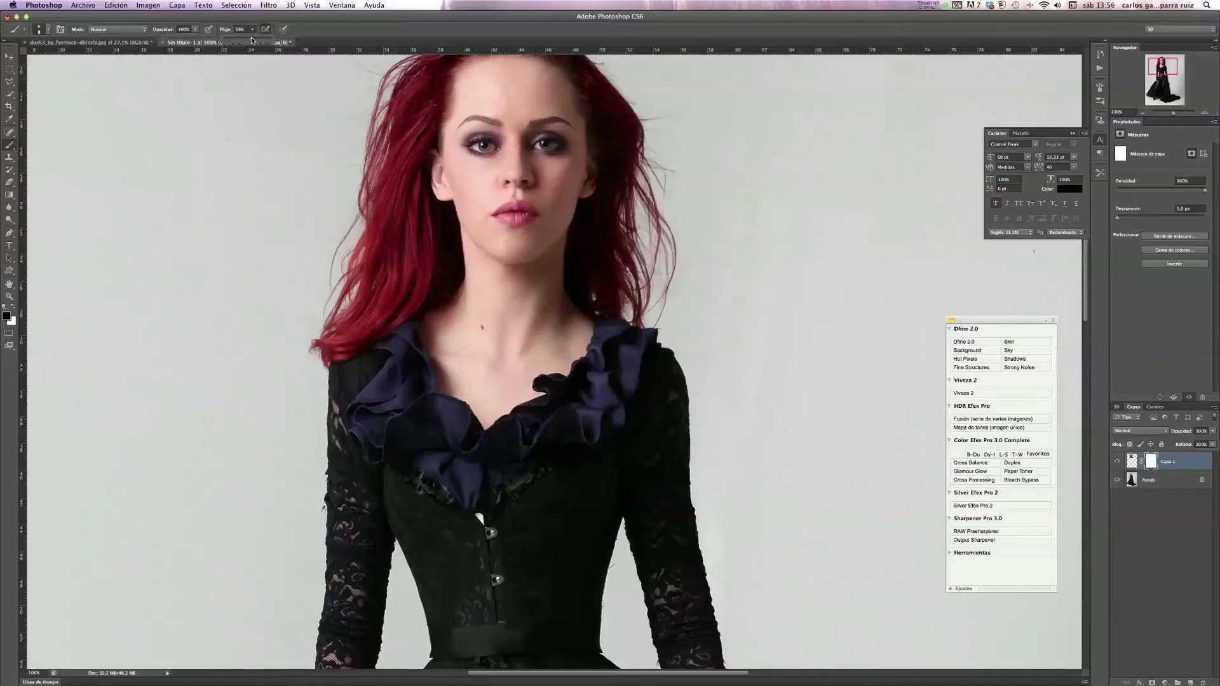
left_click(444, 463)
key("bracketright")
key("bracketright")
key("bracketright")
Paint the mask over the left ruffle and sleeve, then compare with Capa 1 toggled
left_click(1116, 481)
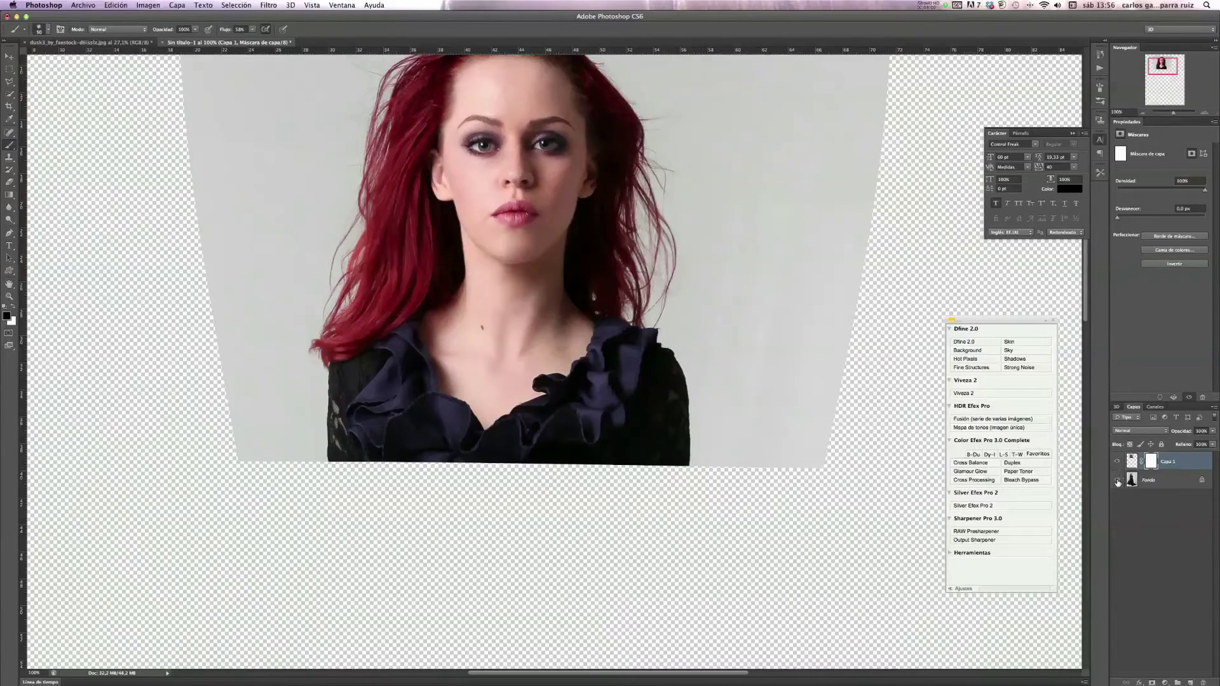
left_click(1117, 481)
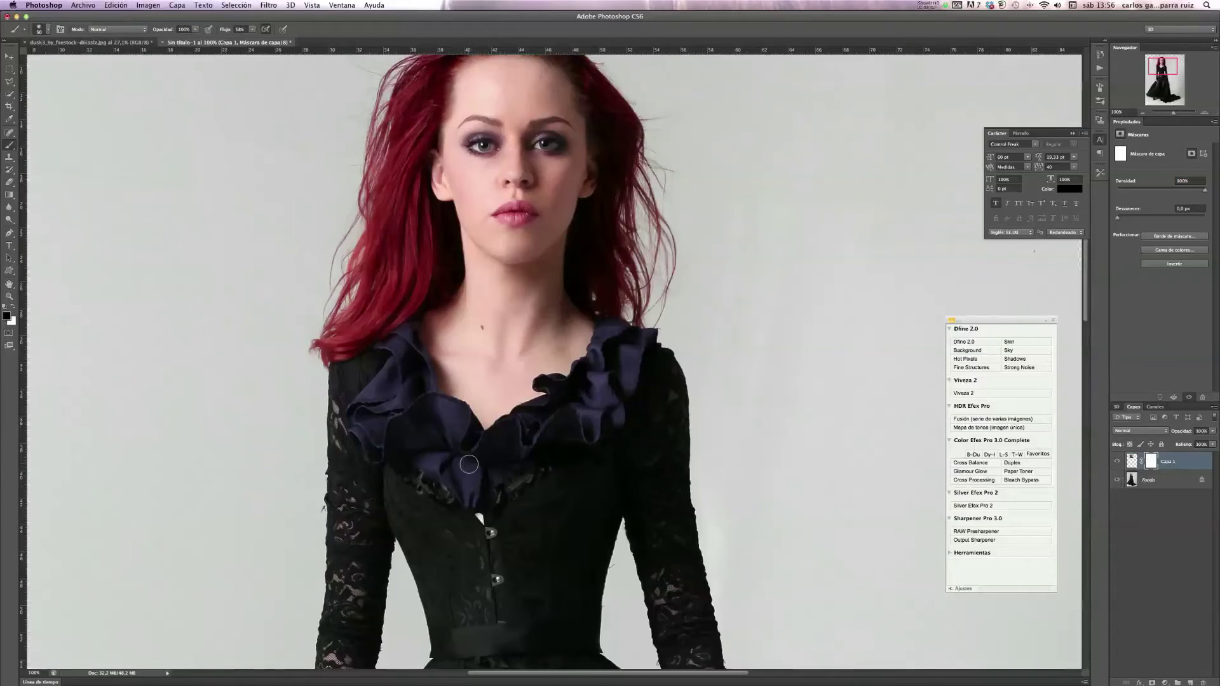
left_click_drag(469, 464, 352, 469)
key("x")
left_click(1117, 463)
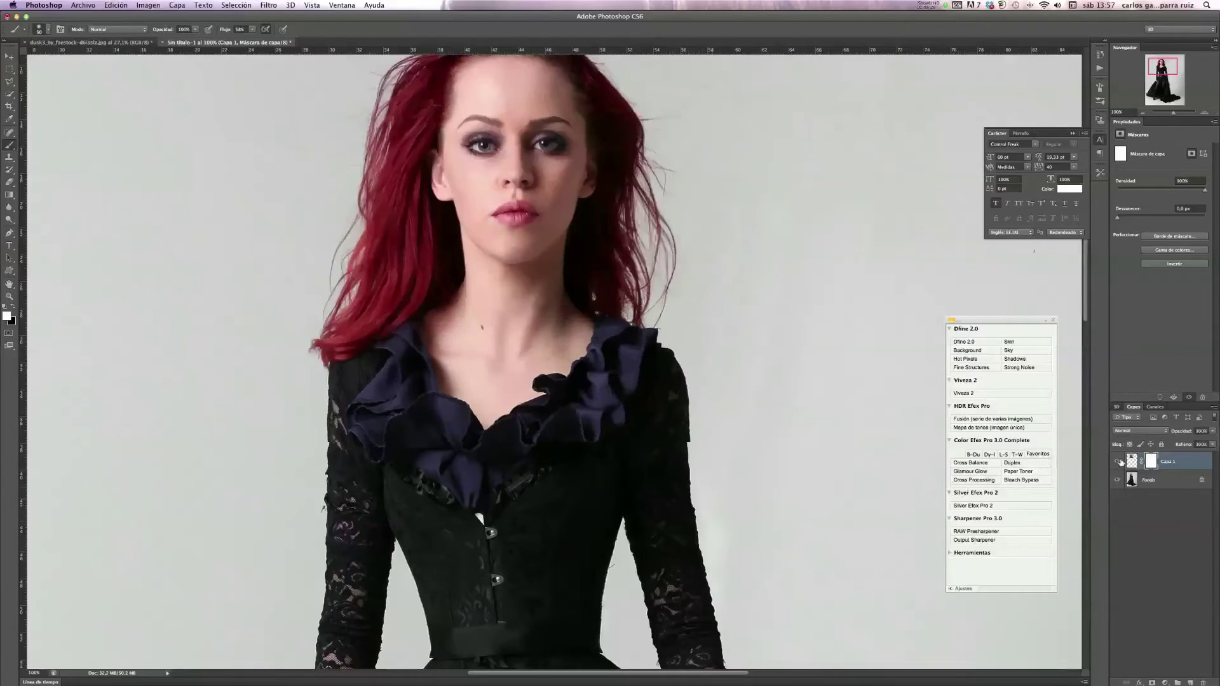
left_click(1120, 462)
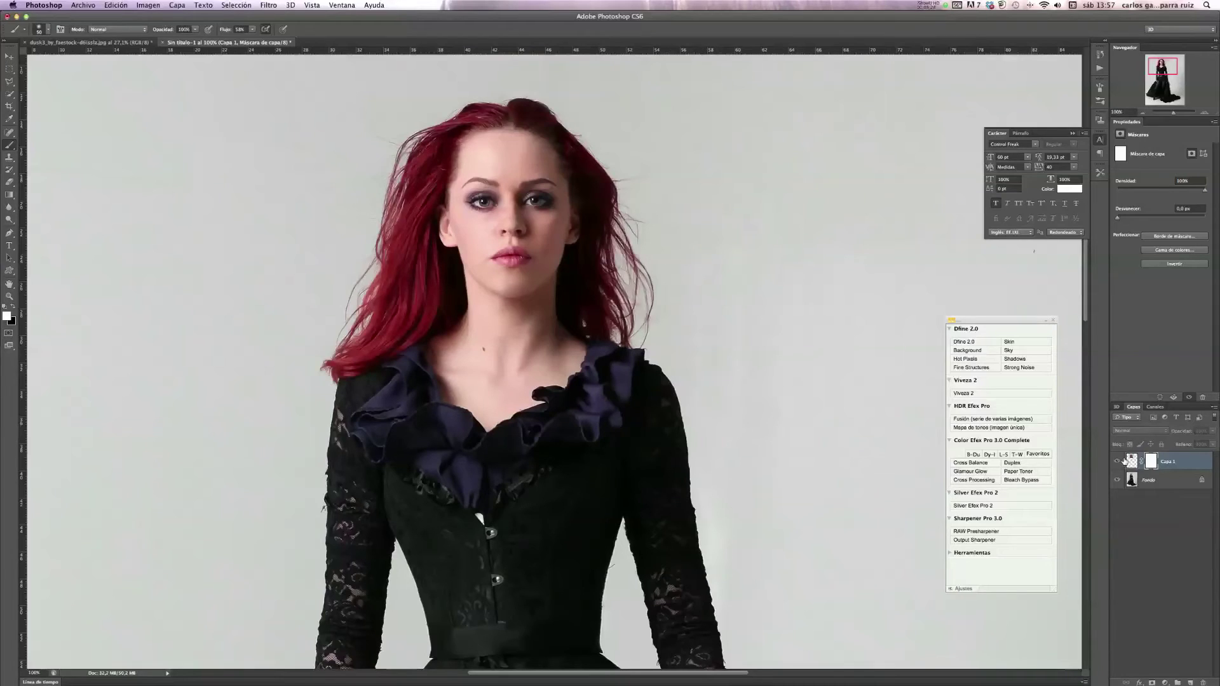
left_click(1119, 462)
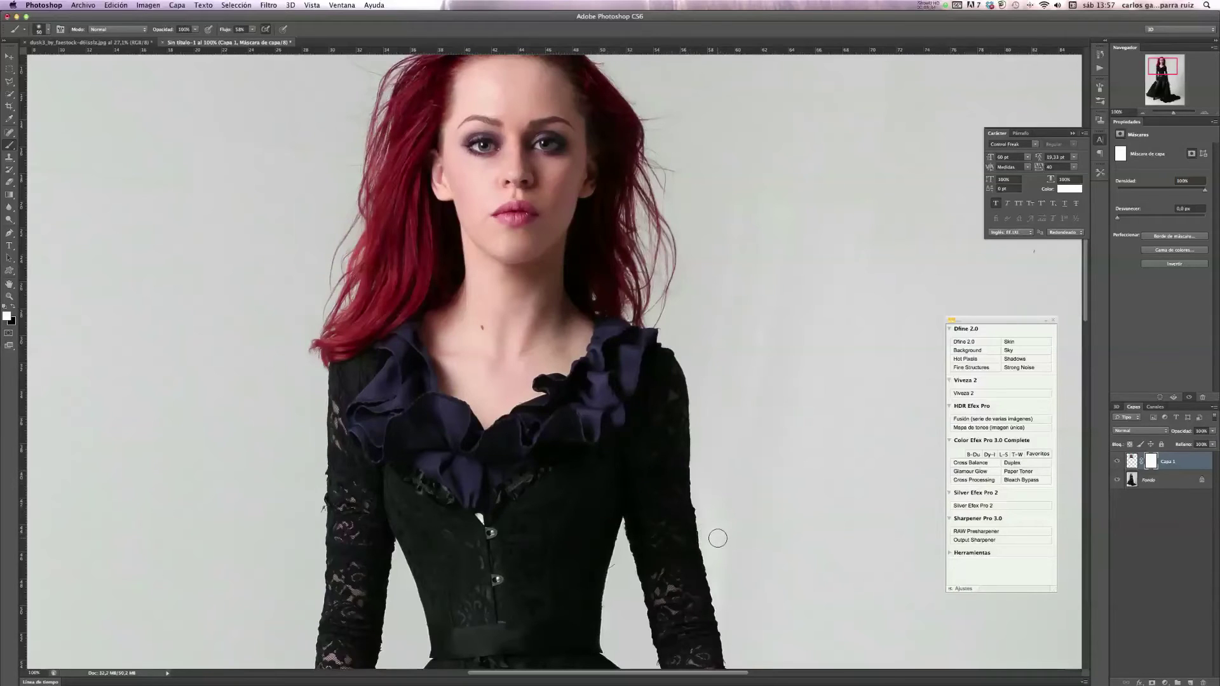
key("super+minus")
key("super+minus")
key("super+minus")
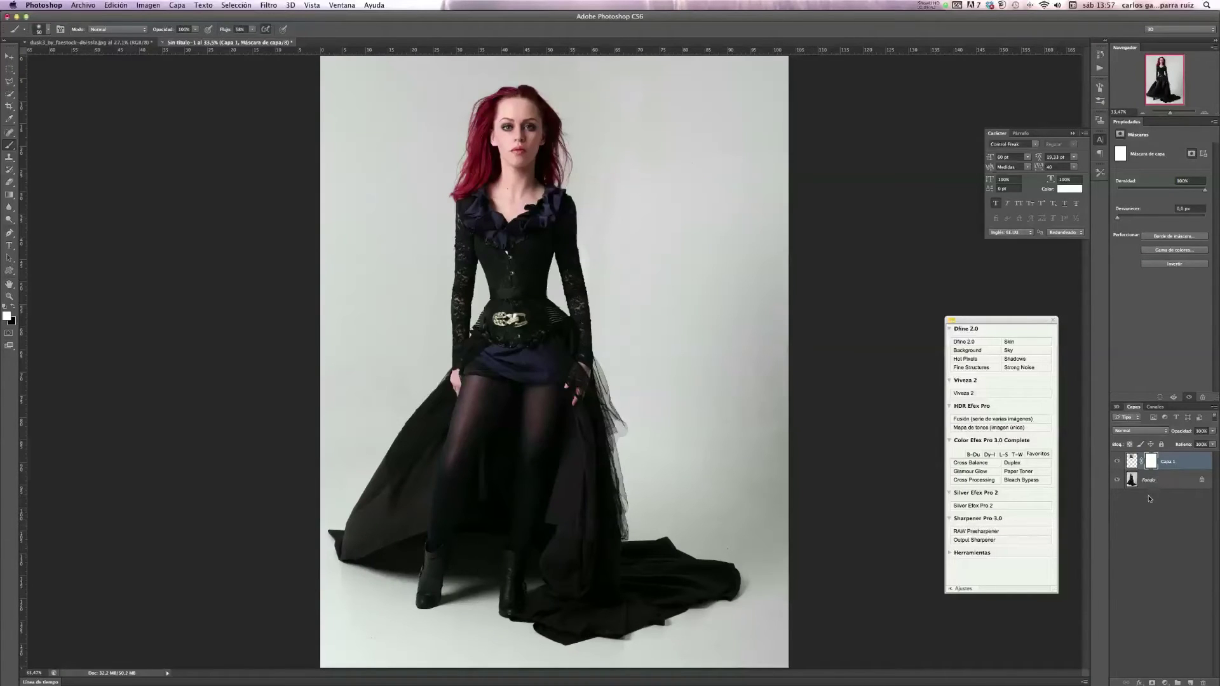
Stamp all visible layers into a new top layer named COMBINADO
key("super+alt+shift+e")
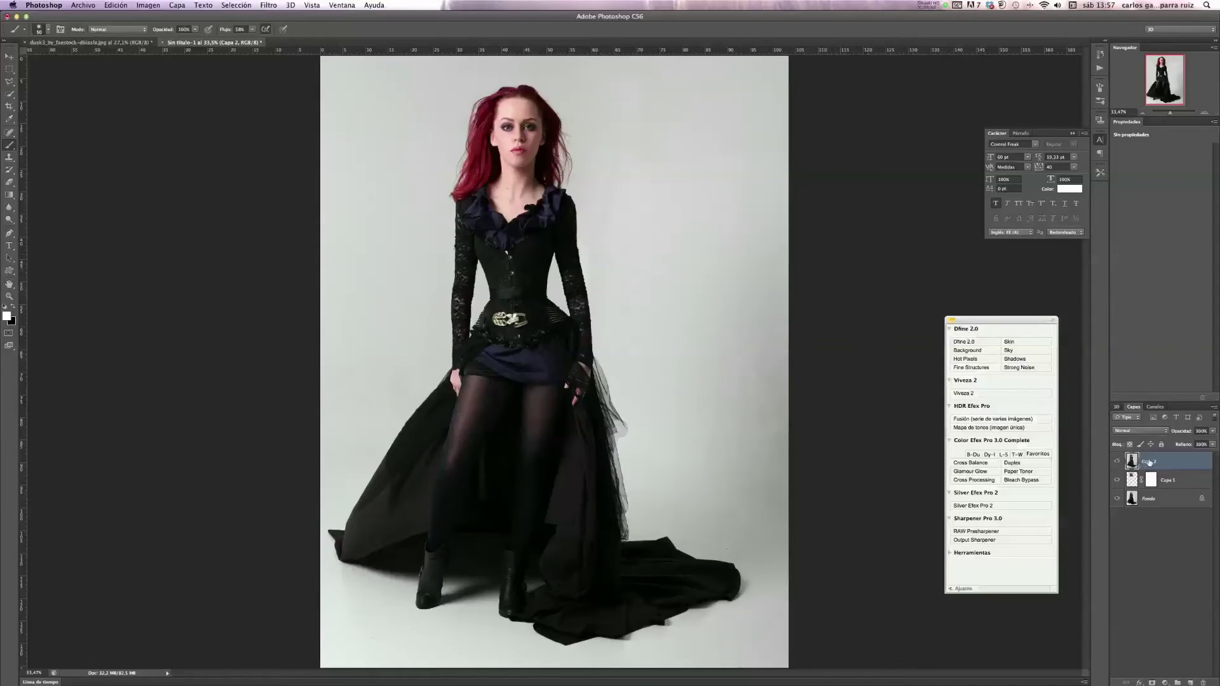
double_click(1150, 462)
type("COMBINADO")
key("Return")
left_click(10, 71)
left_click(10, 71)
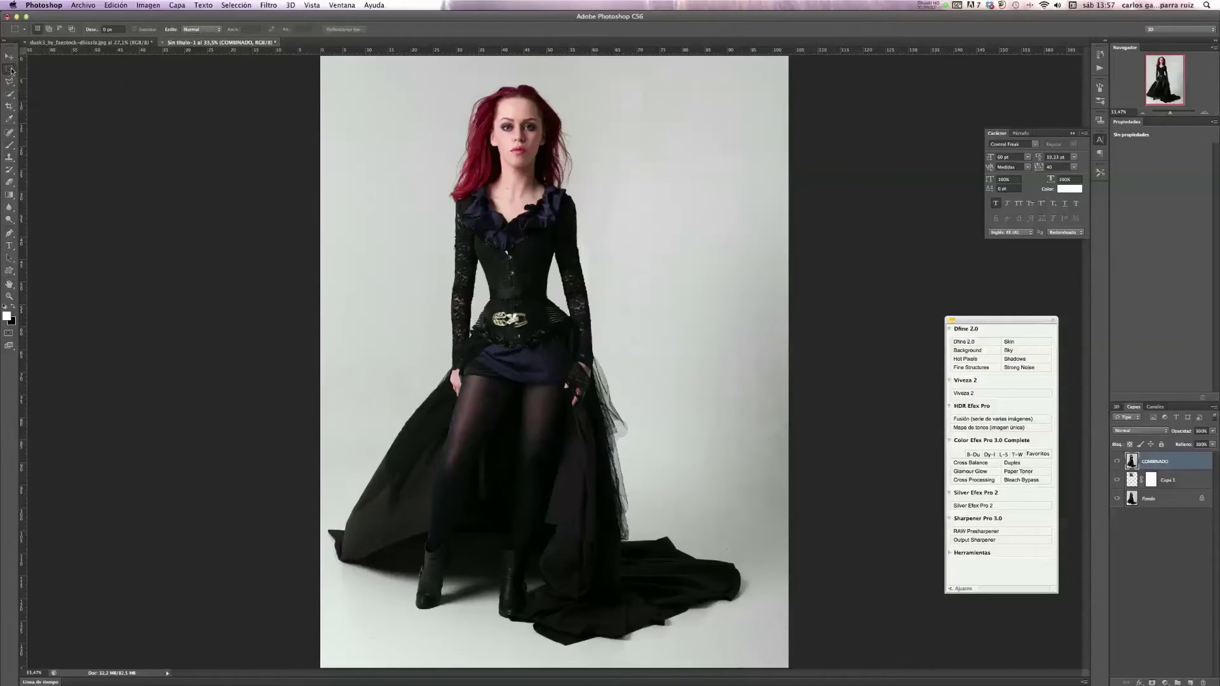
Draw a rectangle around the head and shoulders, check the Filtro menu, then clear the selection
left_click_drag(418, 77, 614, 225)
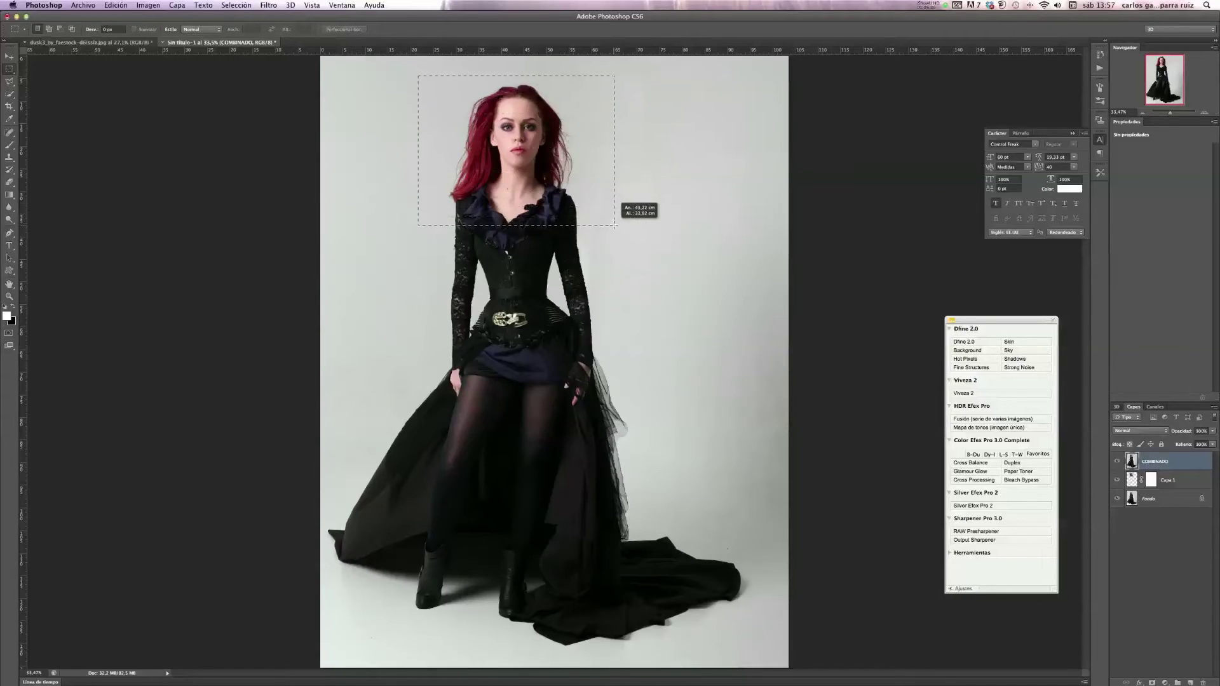
left_click_drag(614, 225, 614, 227)
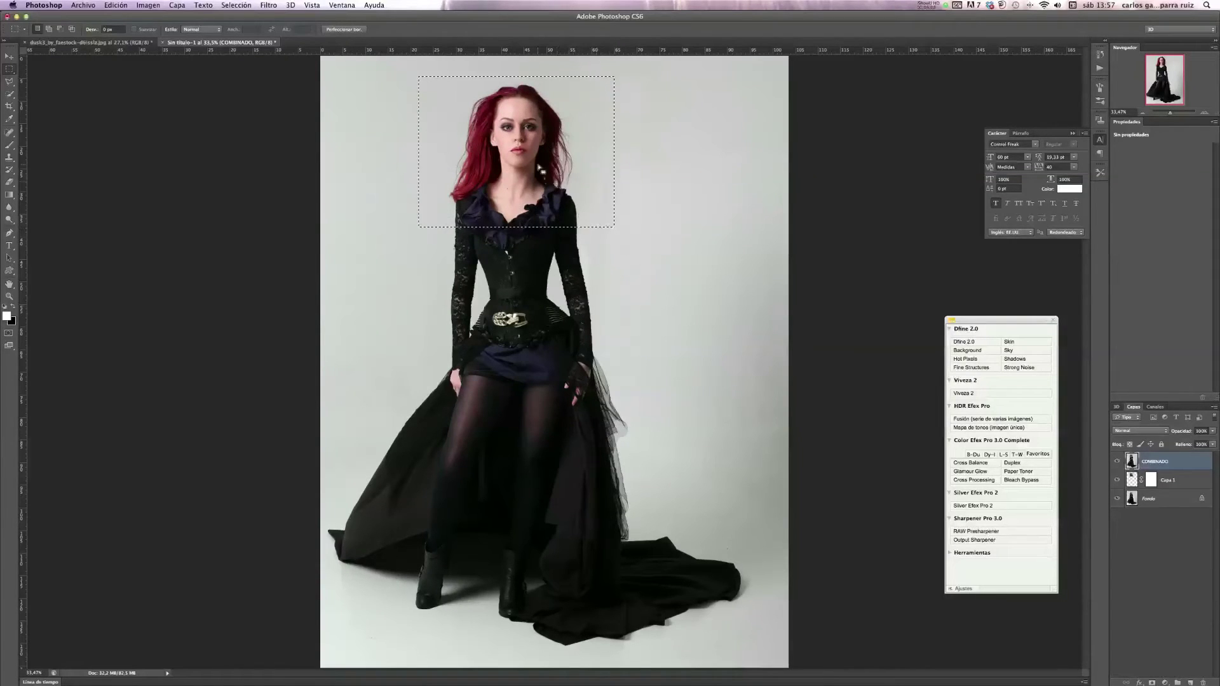
left_click(268, 5)
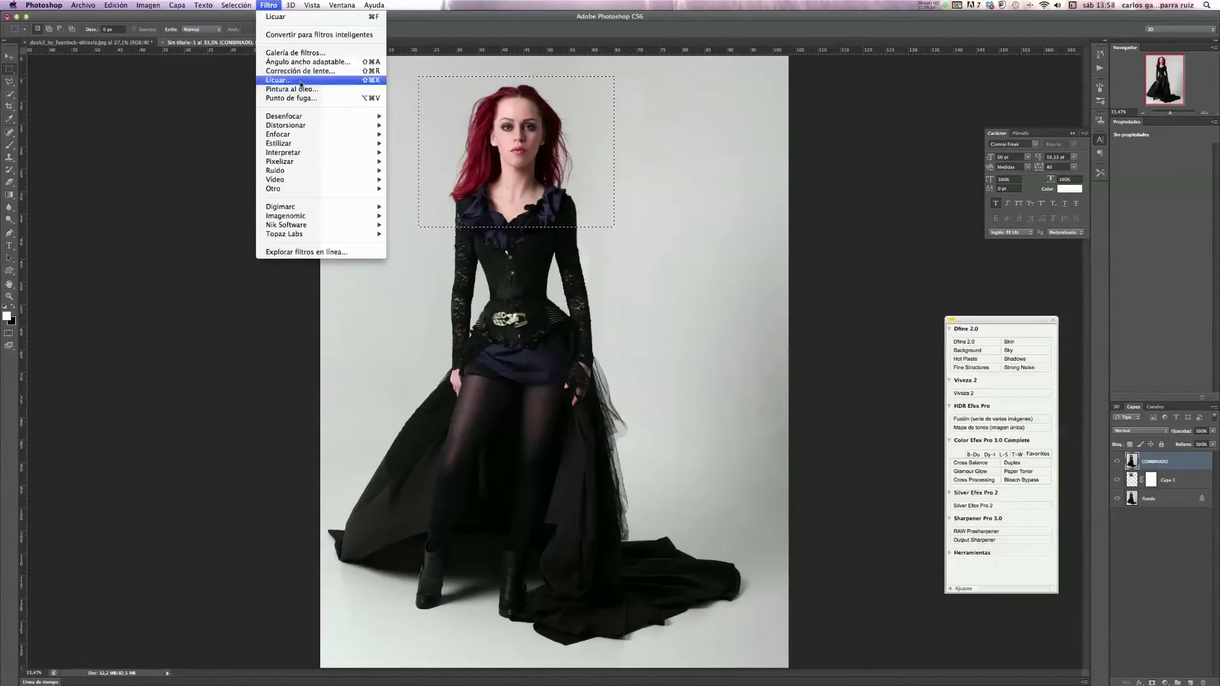
left_click(300, 81)
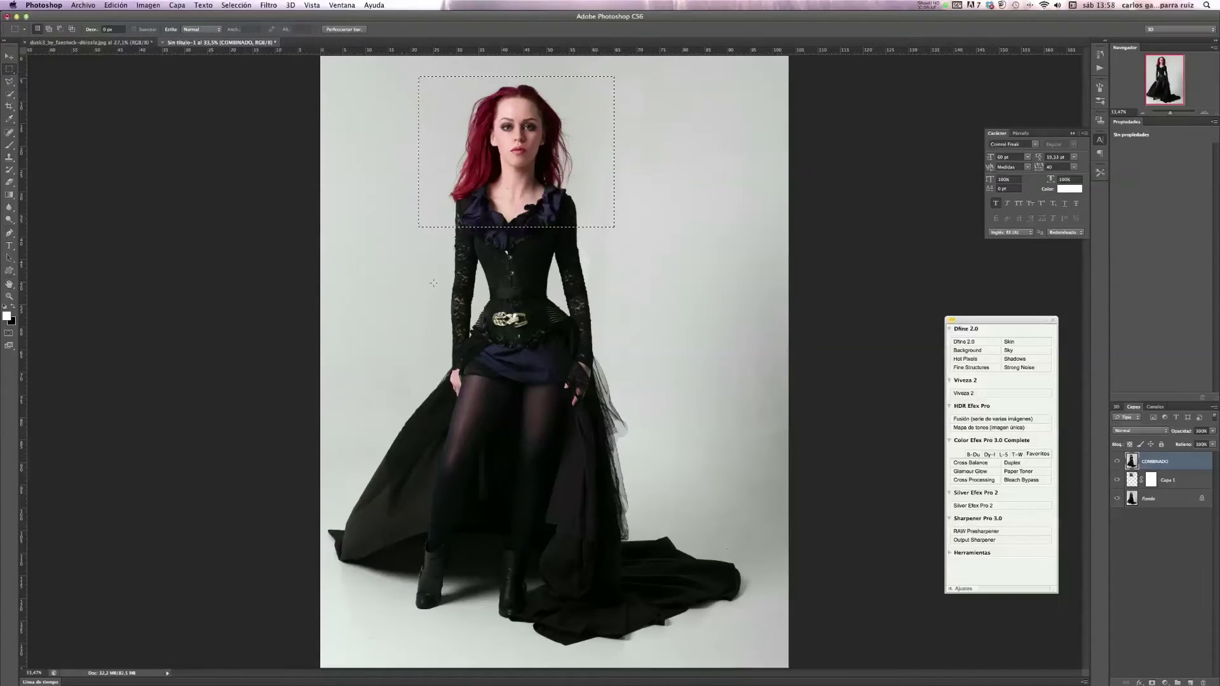
left_click(427, 253)
Duplicate COMBINADO as COMBINADO copia, select the head area and open Liquify on it
key("ctrl+j")
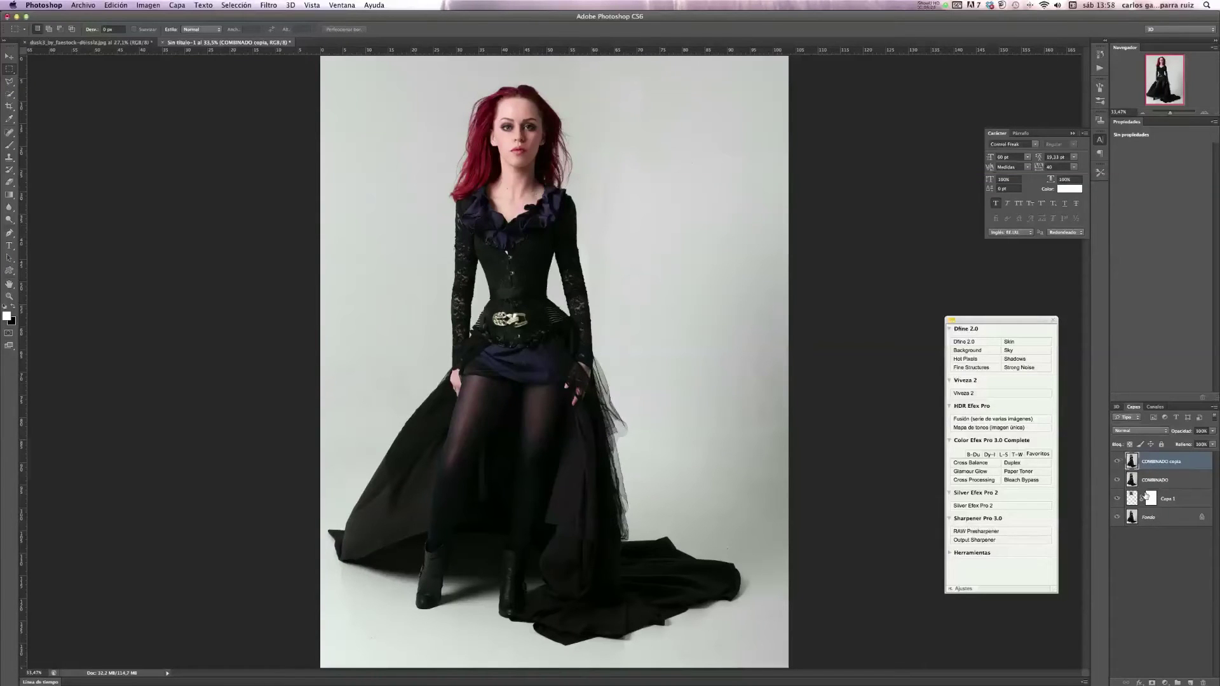
left_click(270, 5)
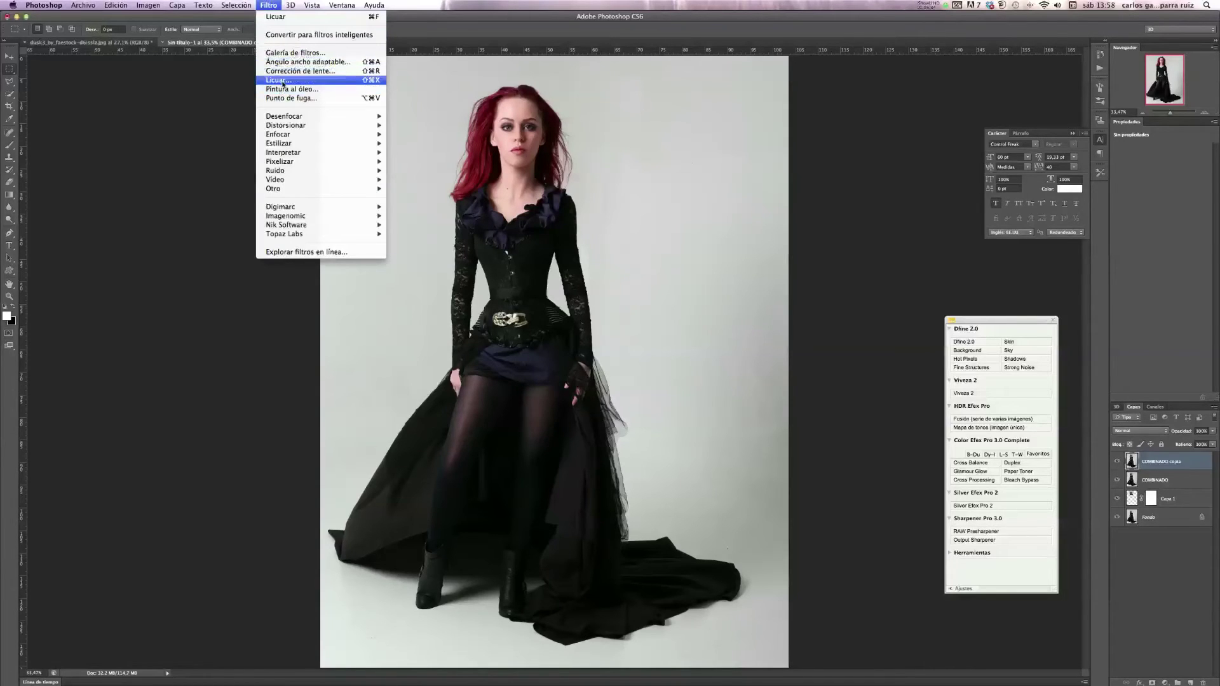
left_click(146, 117)
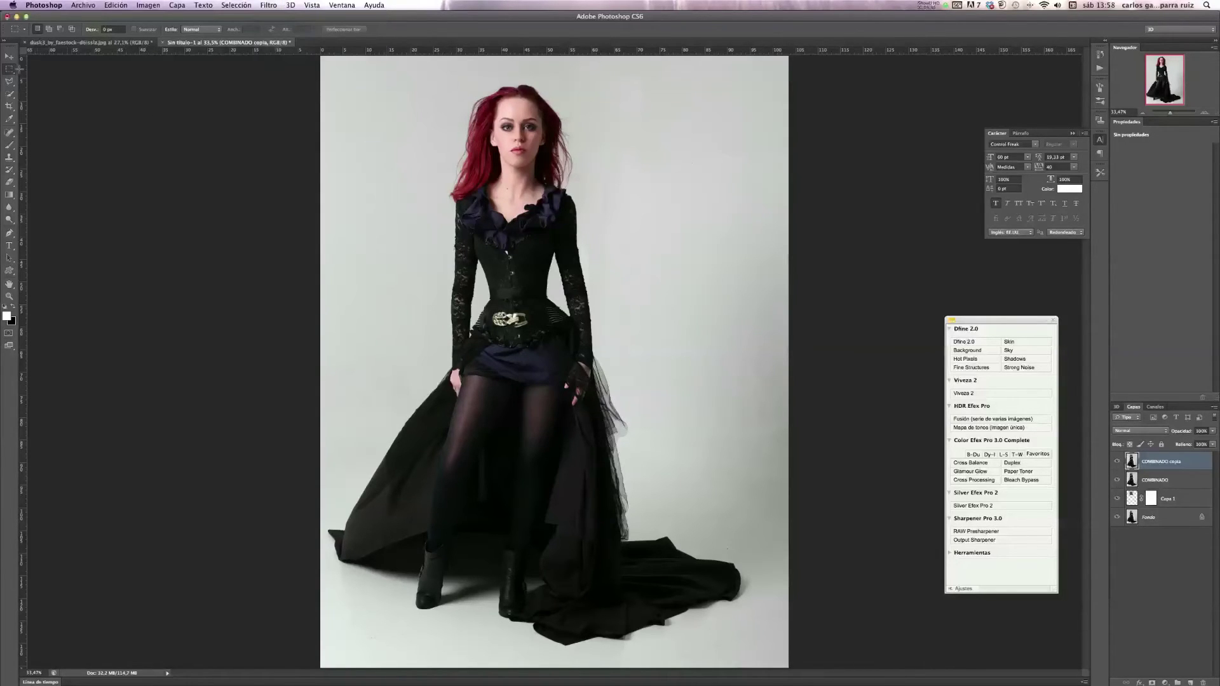
left_click_drag(422, 81, 605, 252)
left_click_drag(605, 252, 604, 250)
left_click(443, 110)
left_click_drag(427, 70, 621, 227)
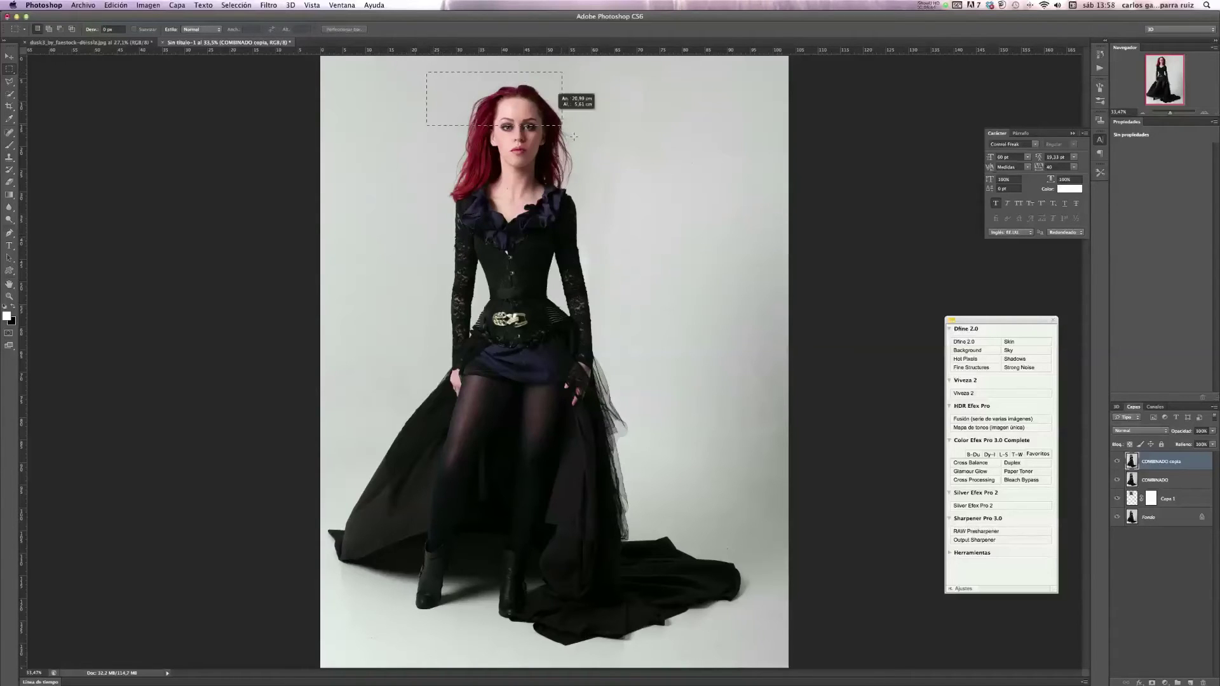
left_click(623, 228)
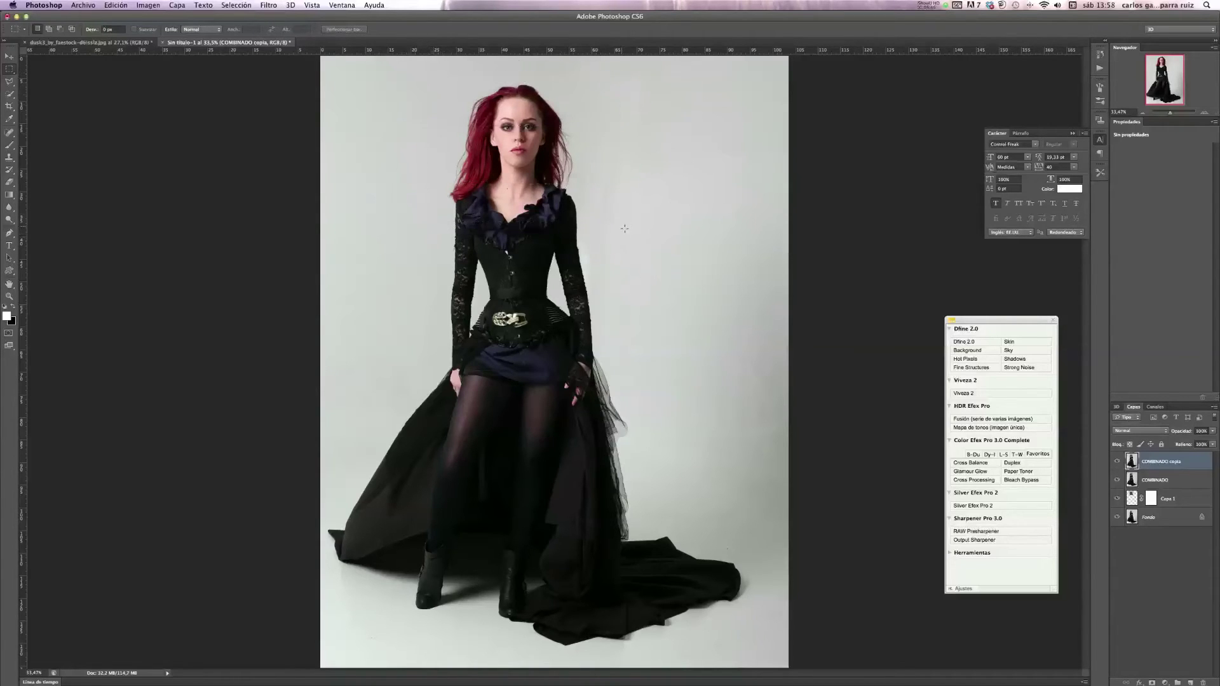
left_click(269, 5)
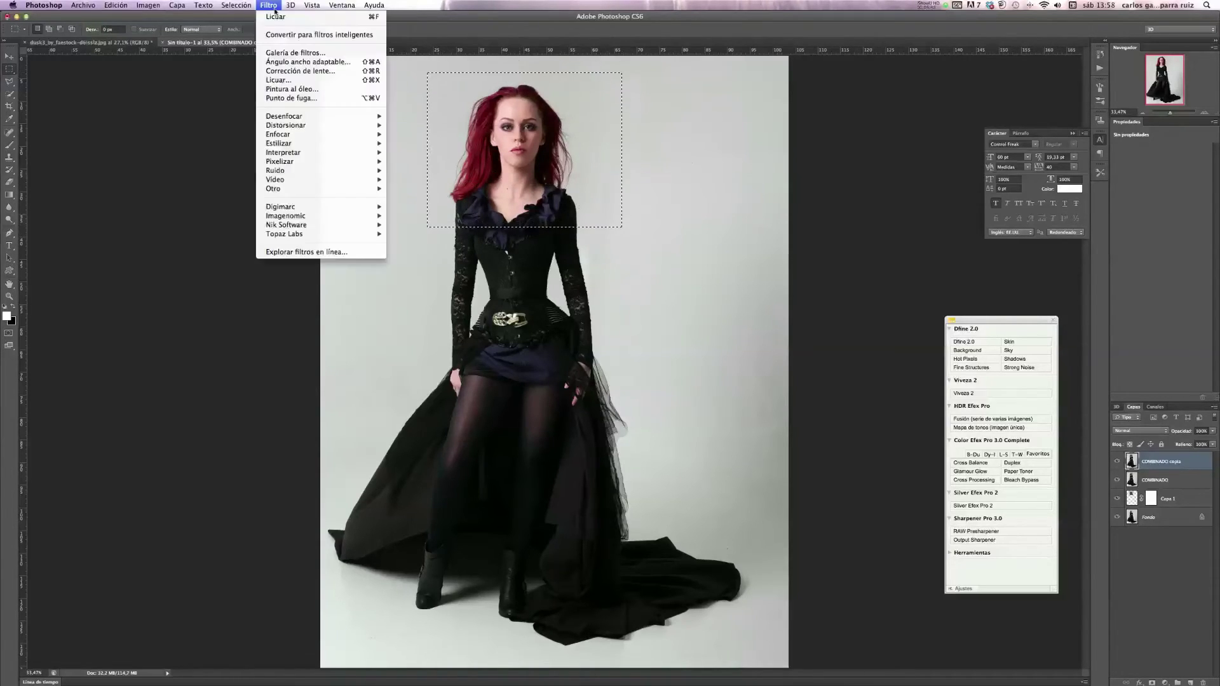
left_click(291, 81)
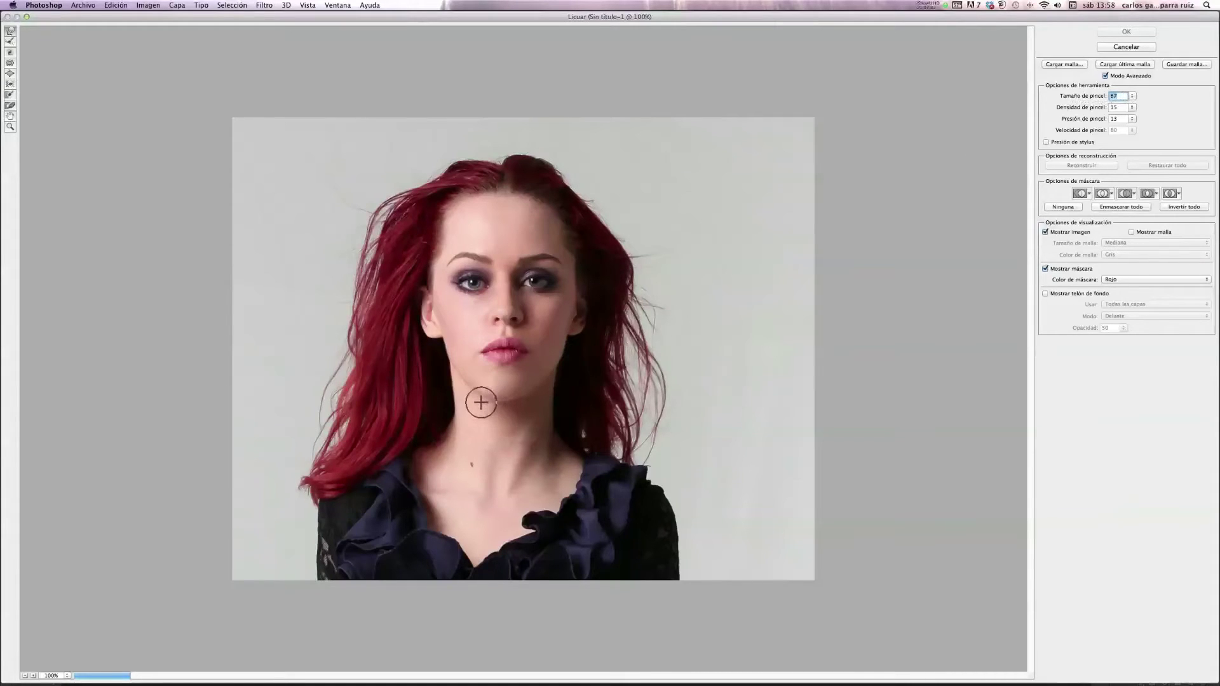
Push the left jaw and chin inward with Liquify Forward Warp, brush size 83, and apply
left_click_drag(477, 400, 468, 398)
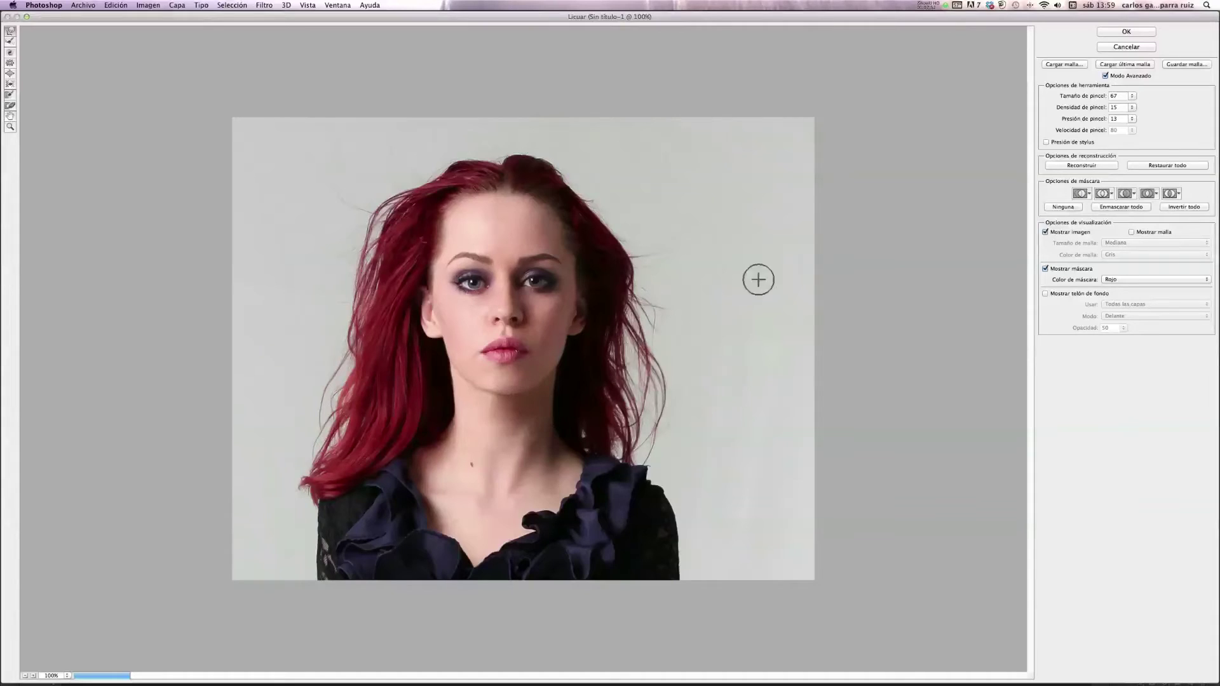
left_click_drag(1080, 97, 1084, 99)
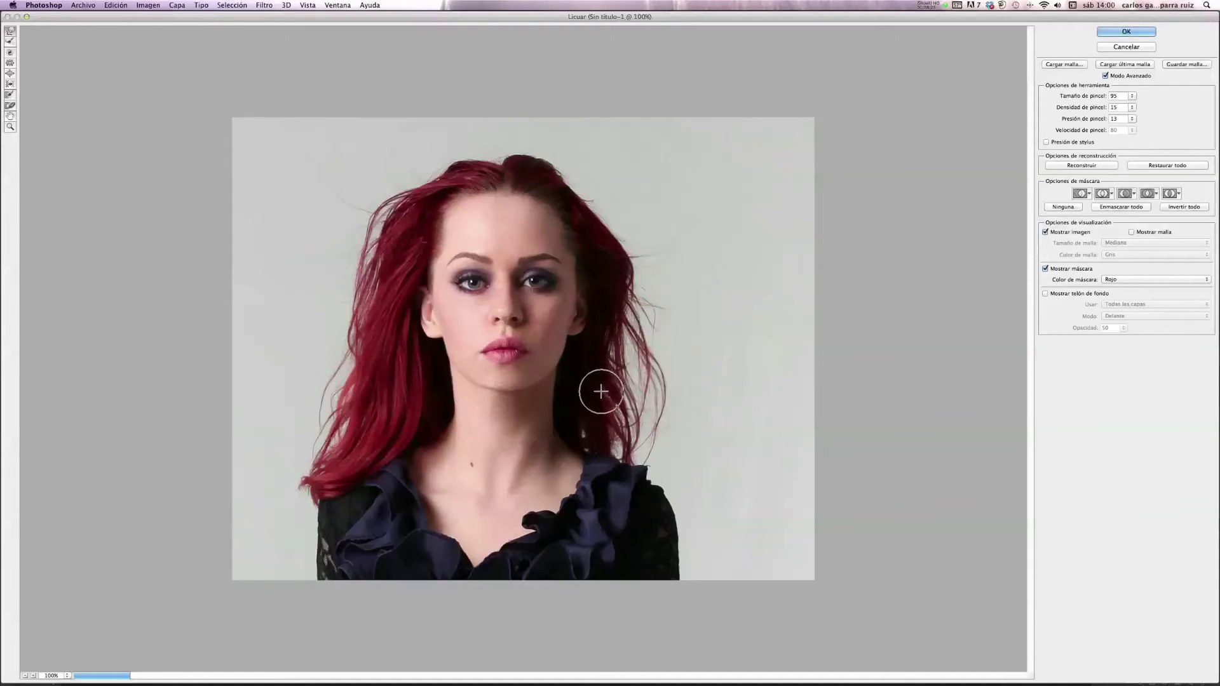
left_click(1135, 32)
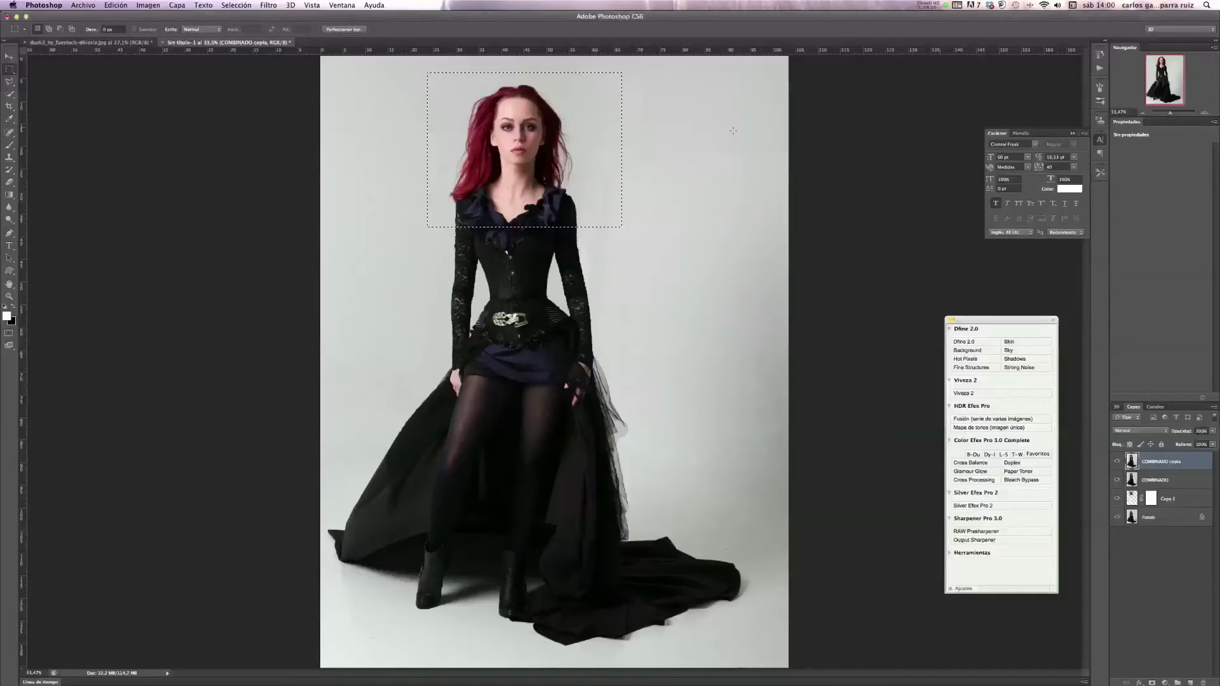
Compare the liquified layer, then run a second Liquify pass near the nose, undoing the eye smear
left_click(1118, 462)
left_click(1117, 462)
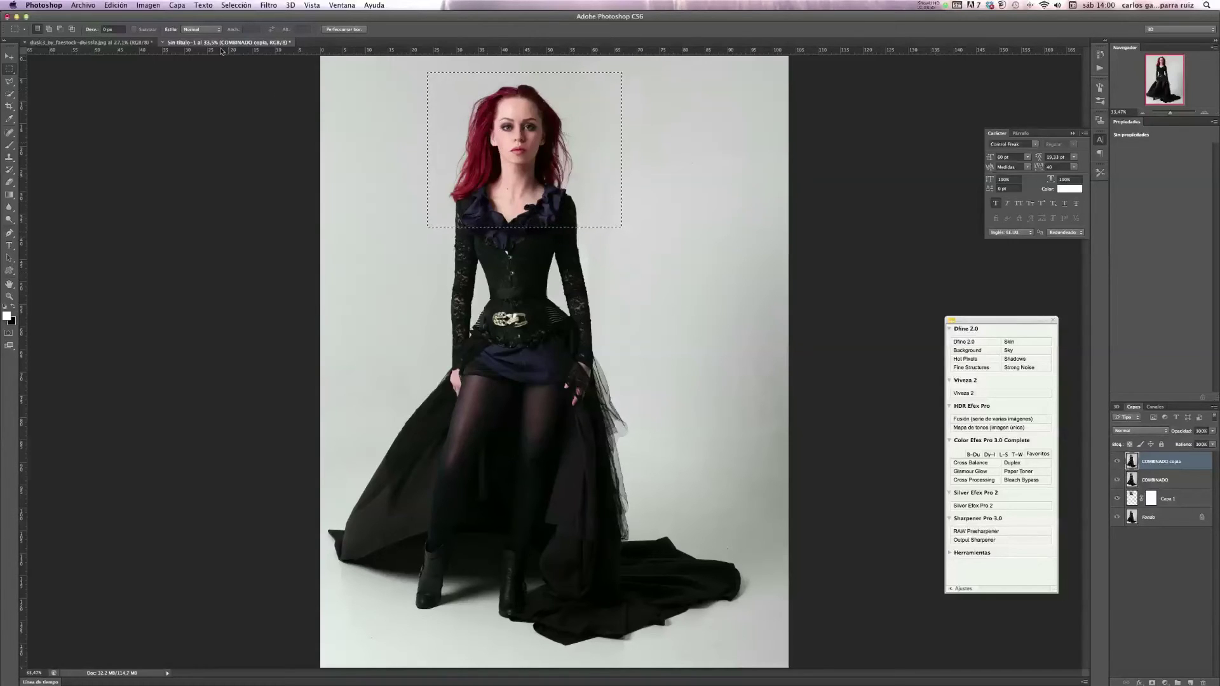
left_click(268, 6)
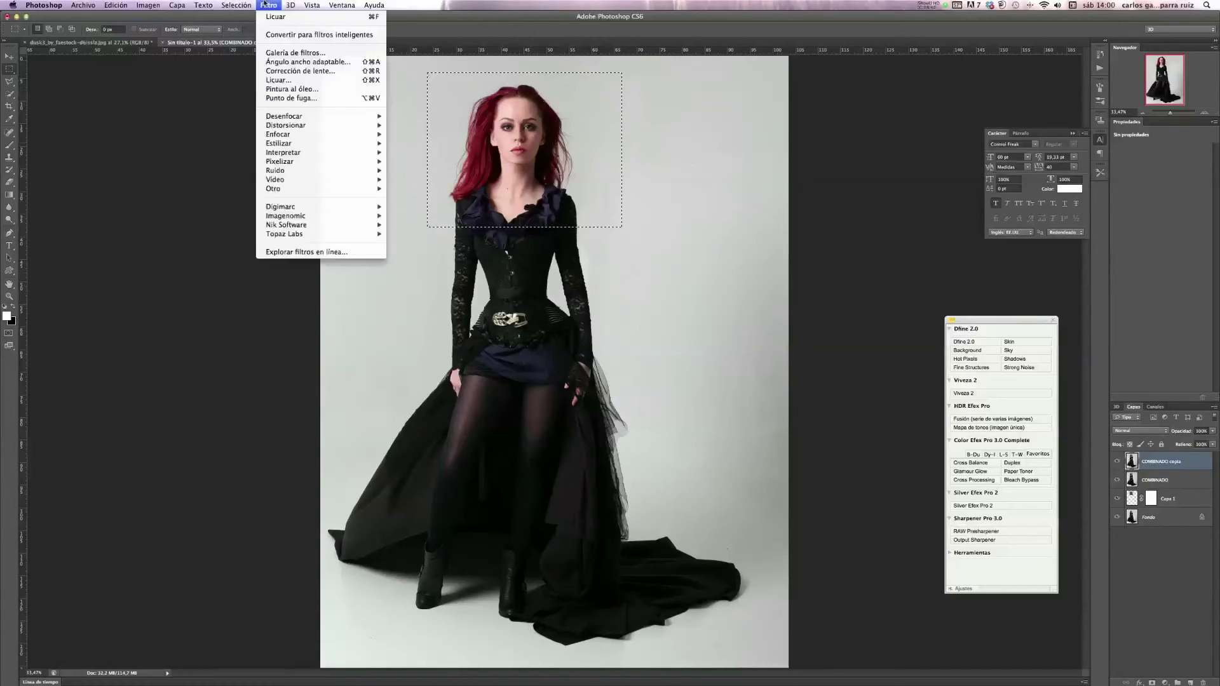
left_click(300, 80)
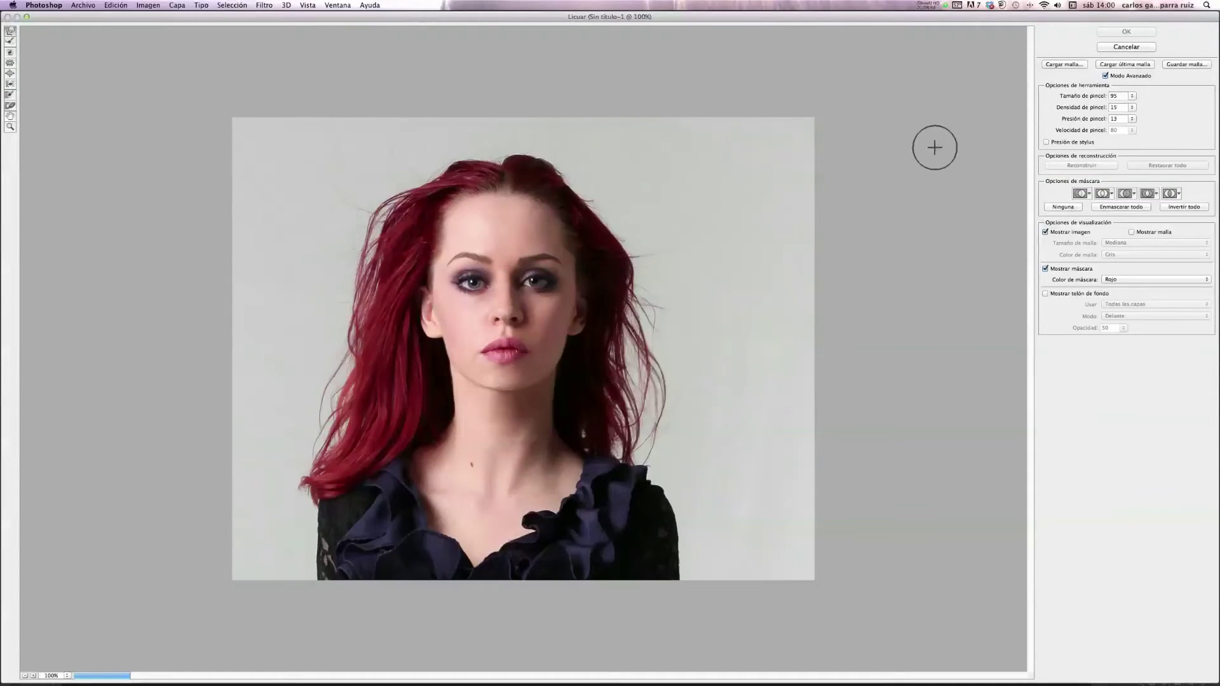
left_click(1132, 96)
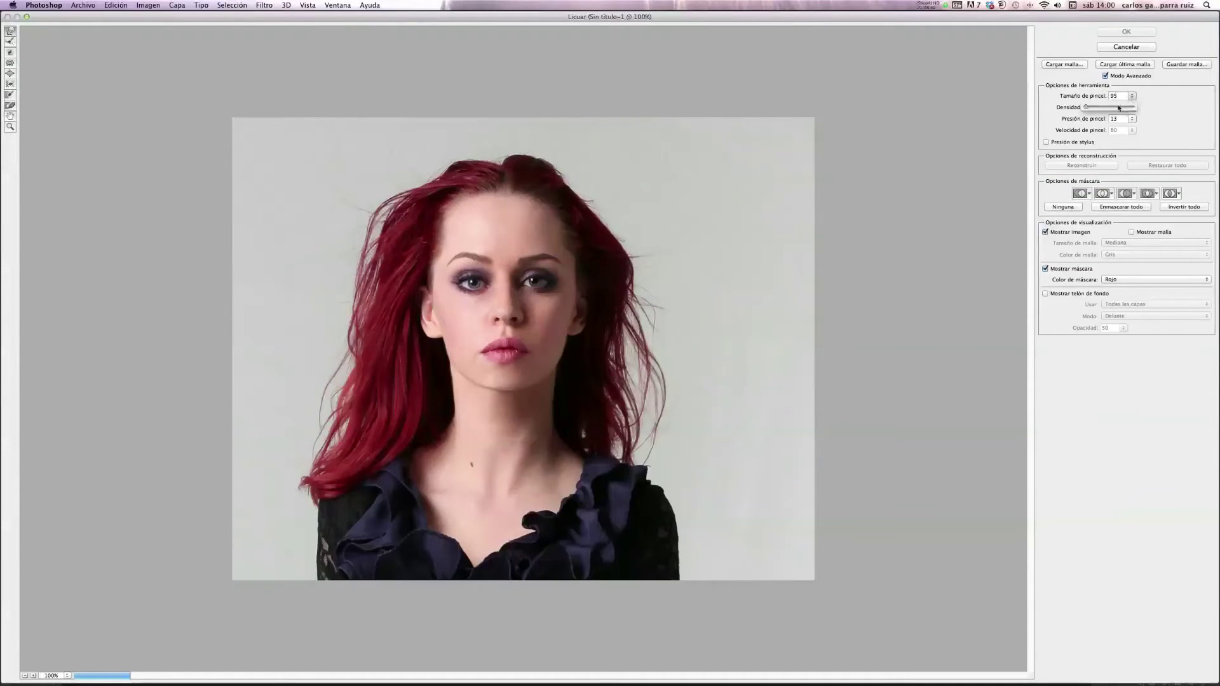
left_click(1067, 108)
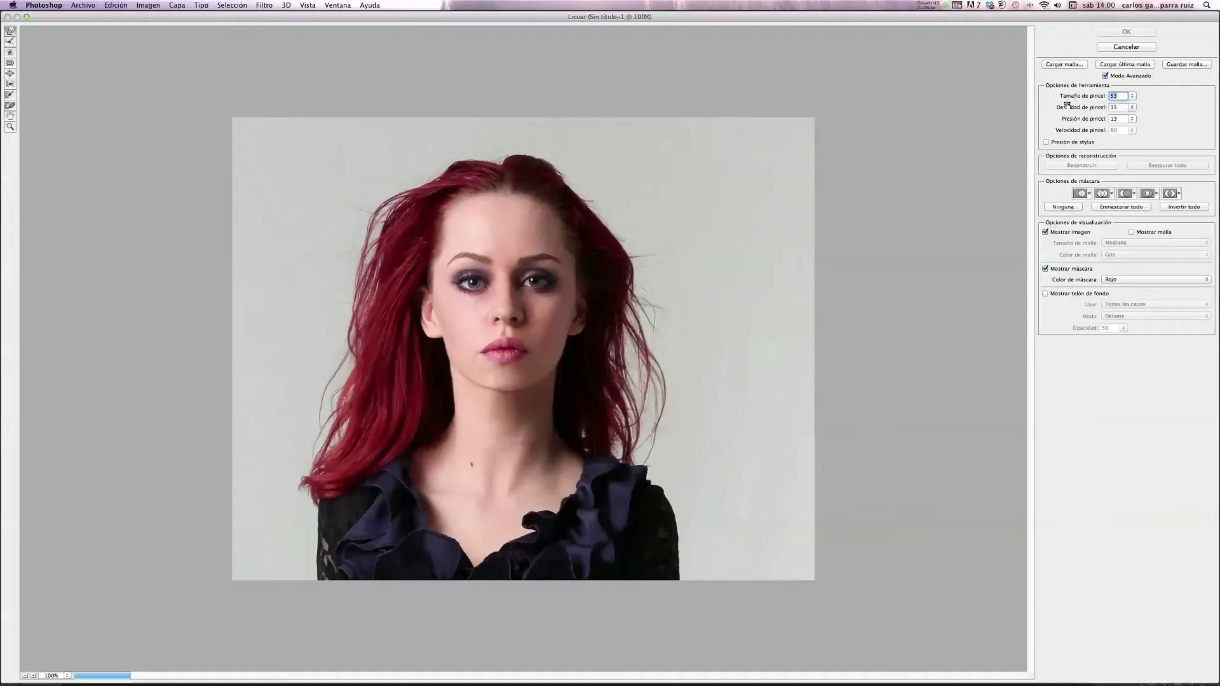
left_click_drag(487, 321, 486, 324)
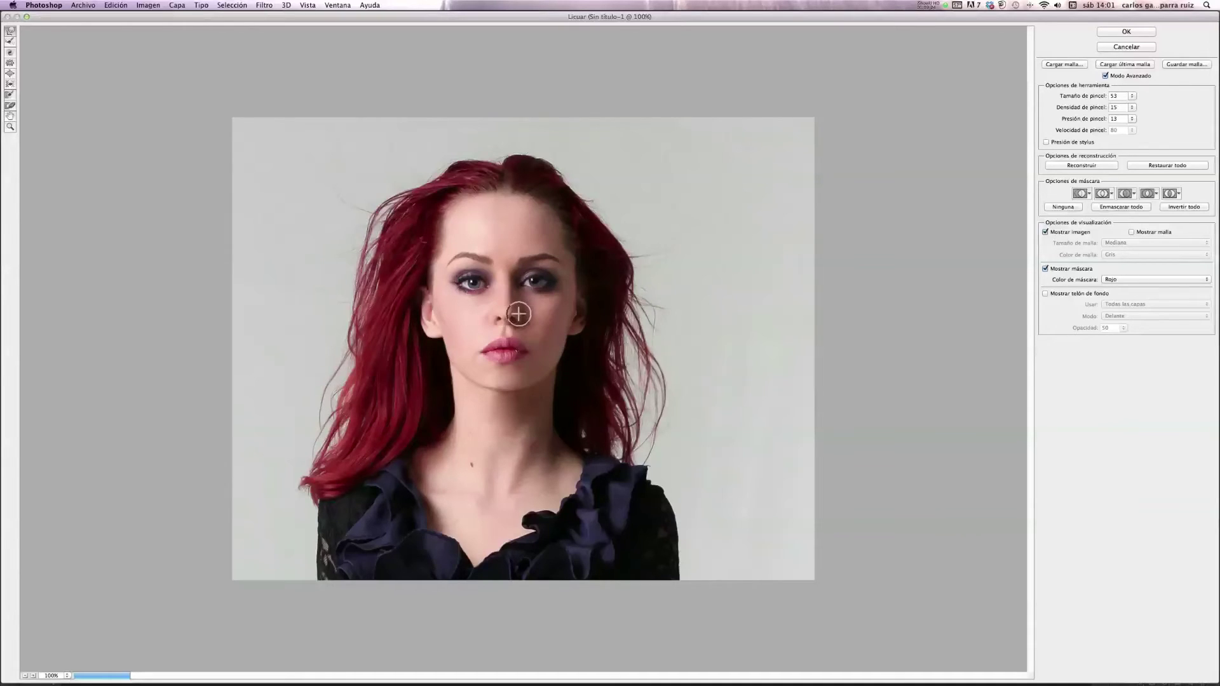
left_click_drag(512, 317, 527, 280)
key("ctrl+z")
left_click(1128, 32)
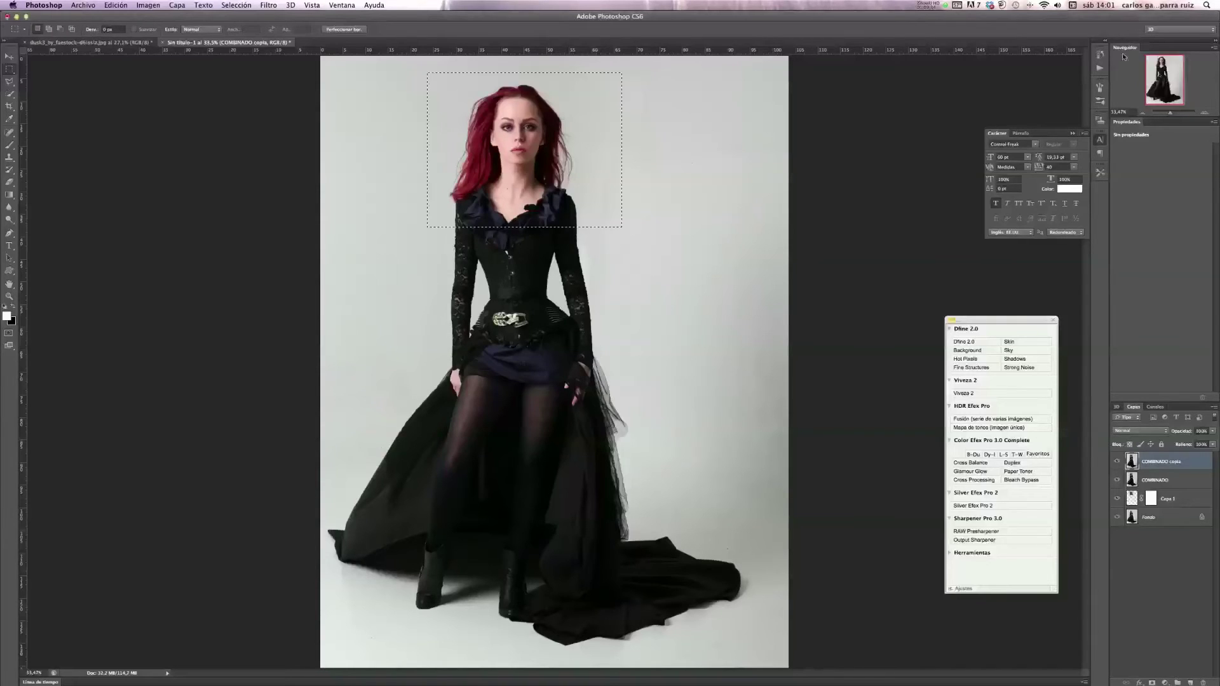
Deselect the head, view the face at 100%, and toggle COMBINADO copia to compare
left_click(1116, 461)
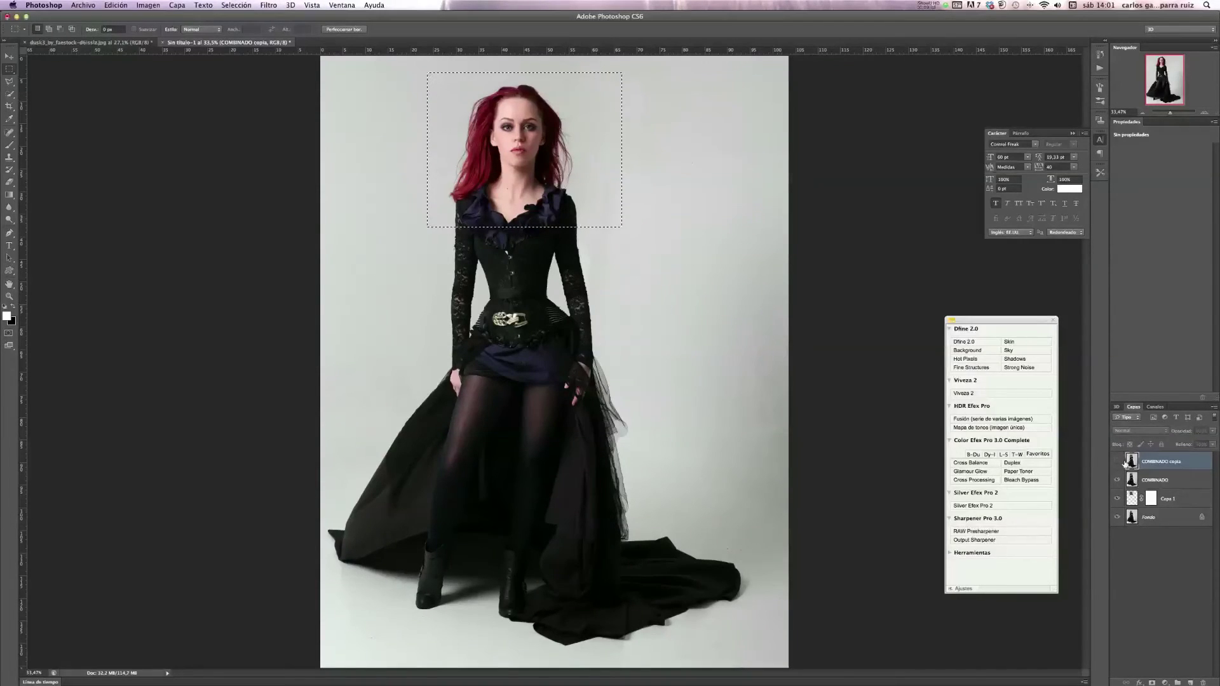
key("ctrl+d")
left_click(1117, 462)
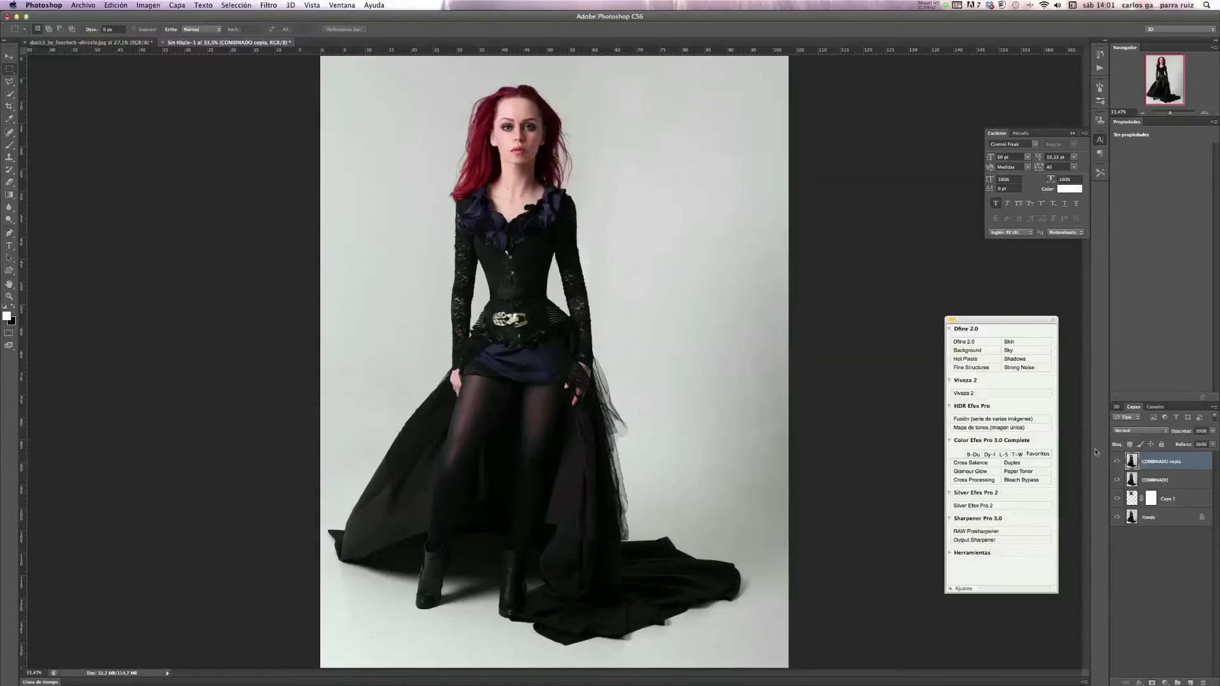
key("ctrl+1")
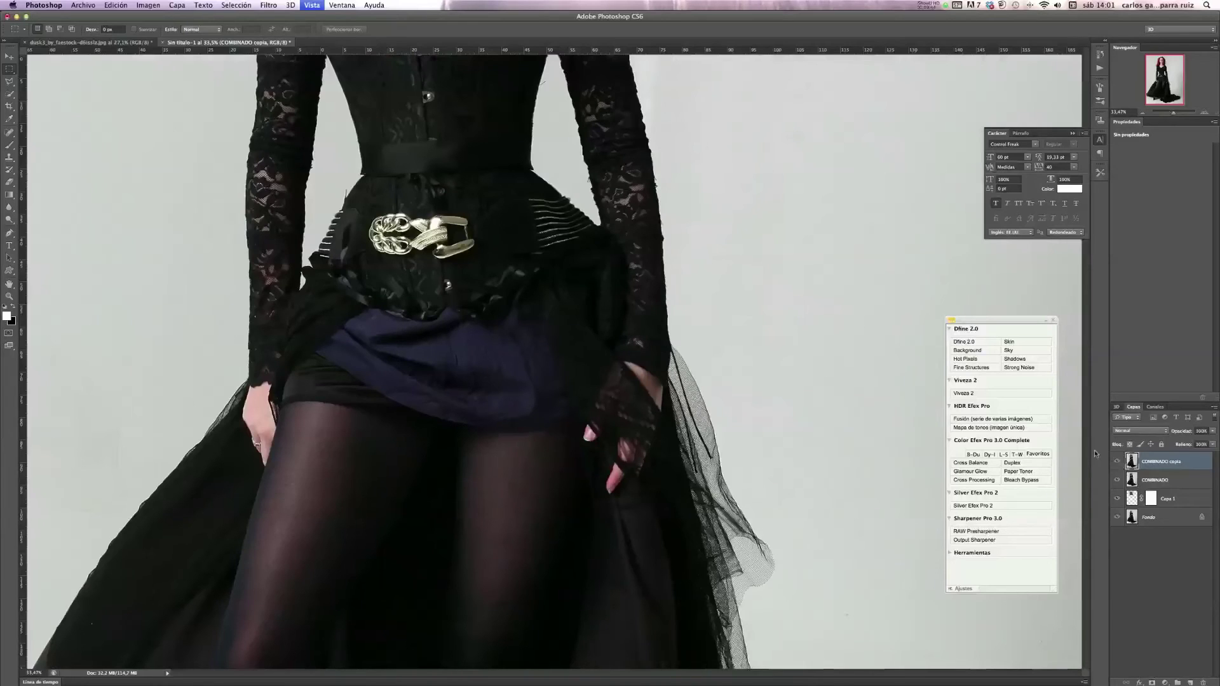
left_click_drag(1165, 77, 1162, 64)
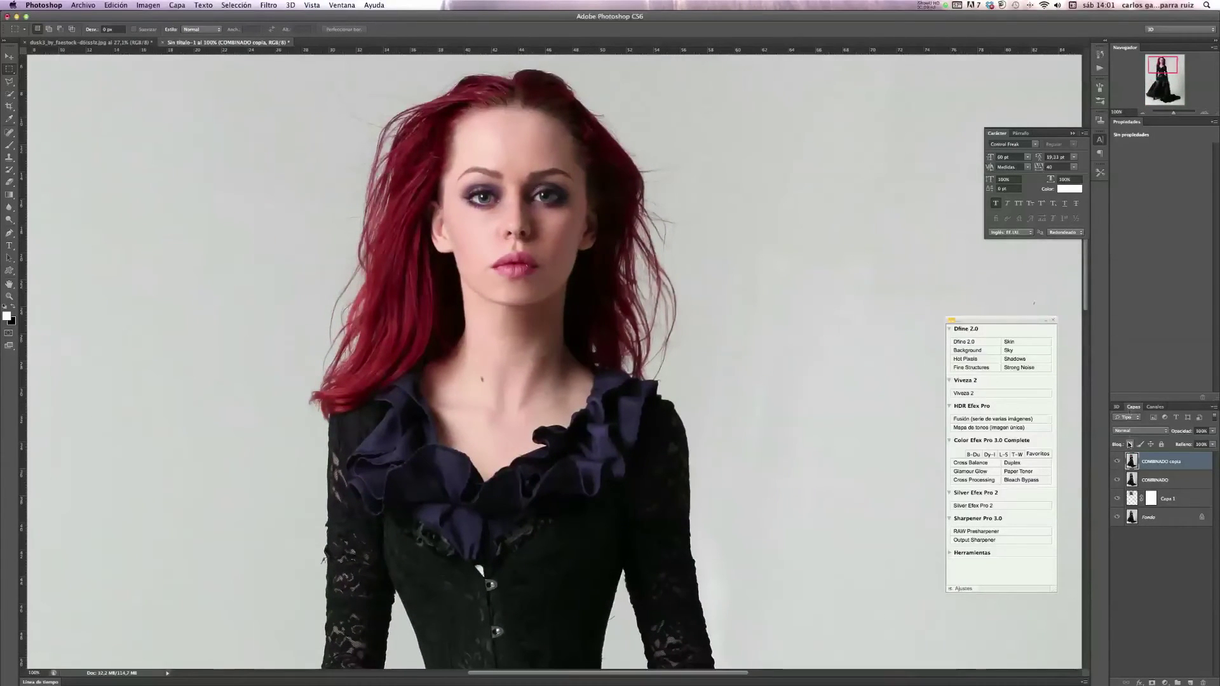
left_click(1117, 462)
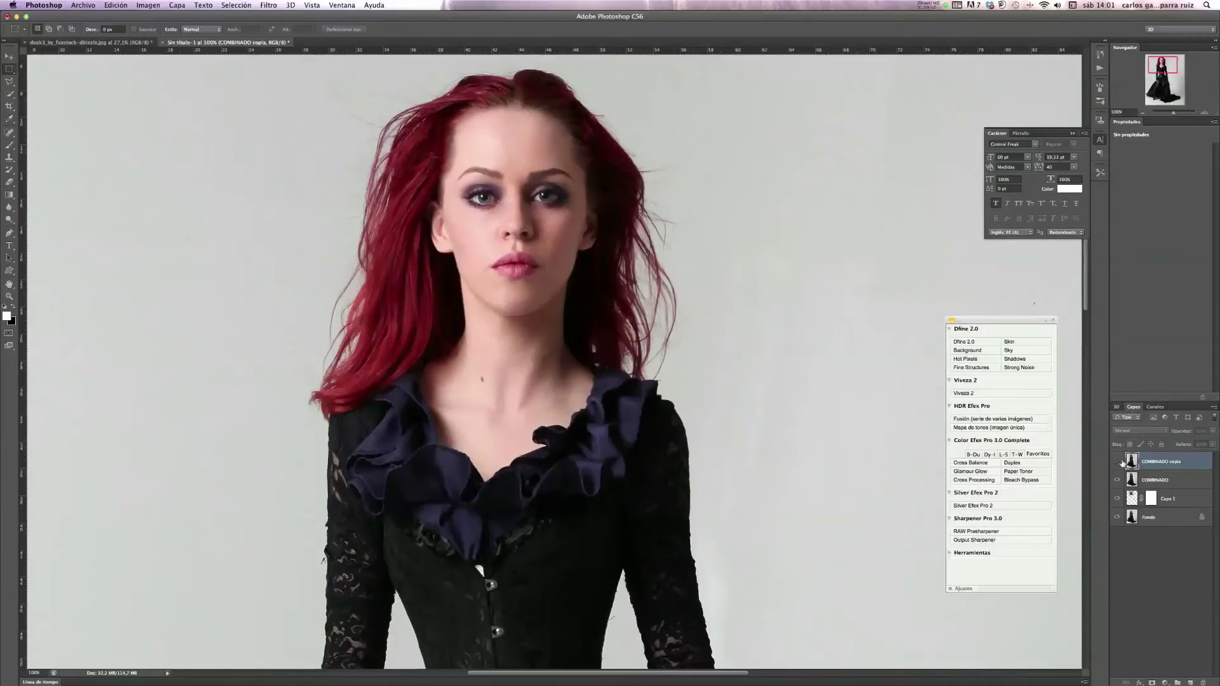
left_click(1120, 462)
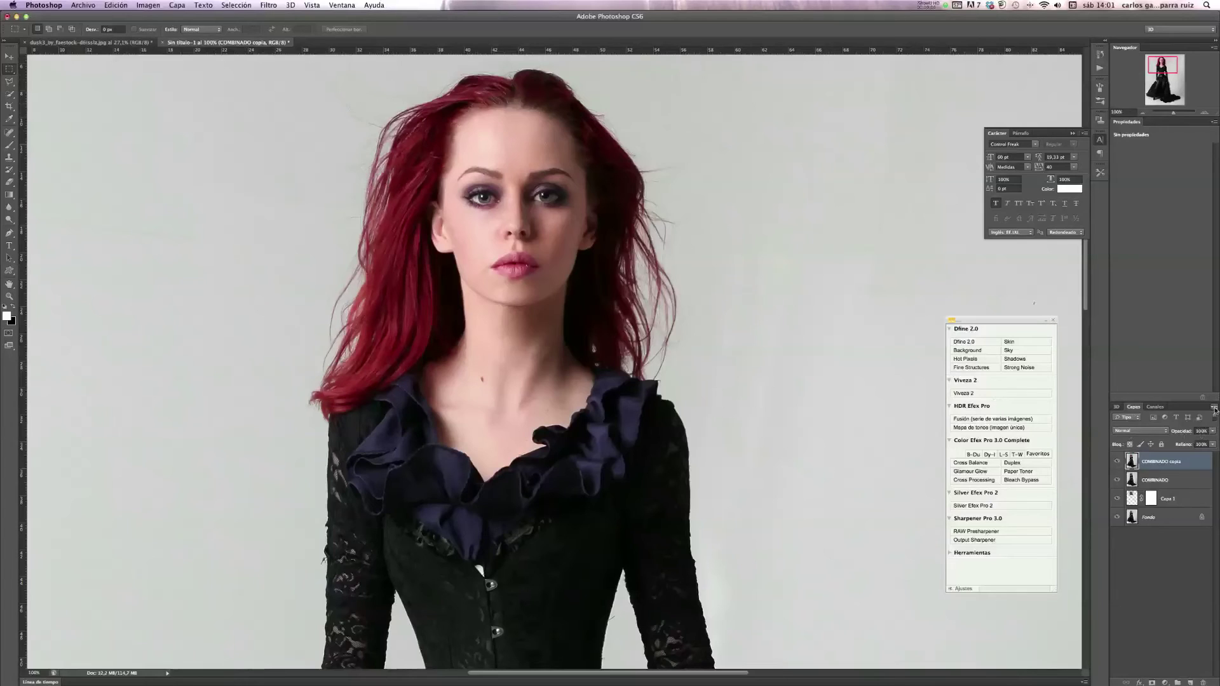
left_click(1214, 408)
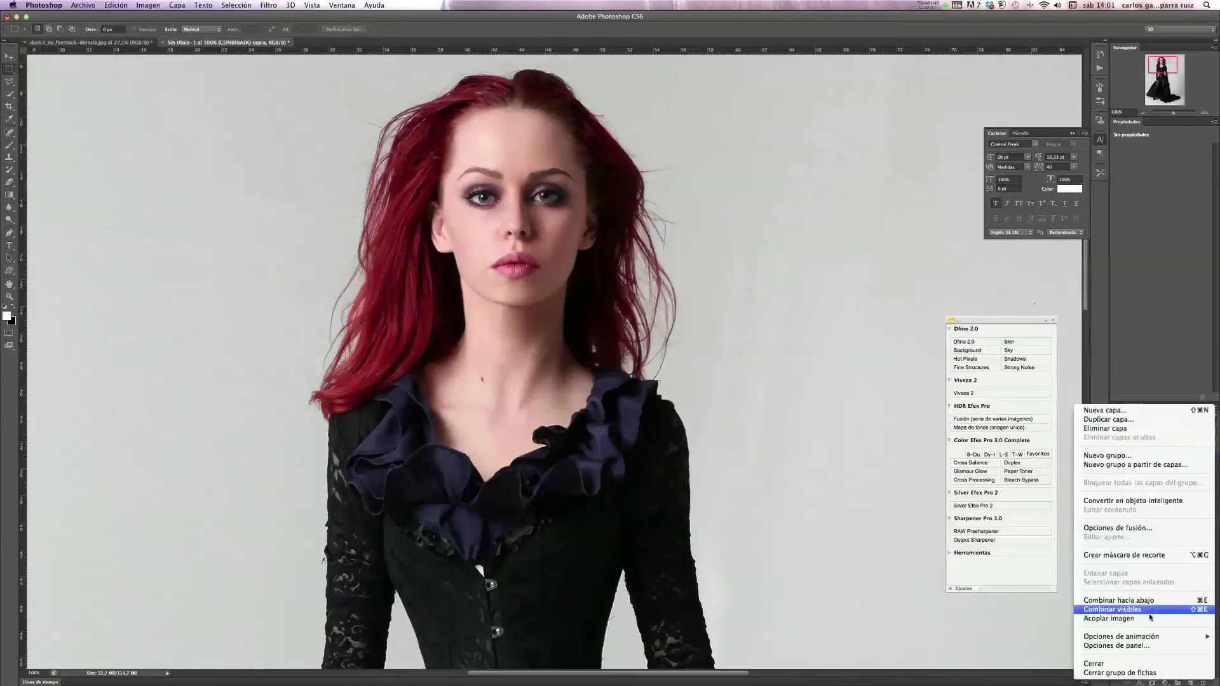
Flatten the image and duplicate the background as Capa 1
left_click(1150, 619)
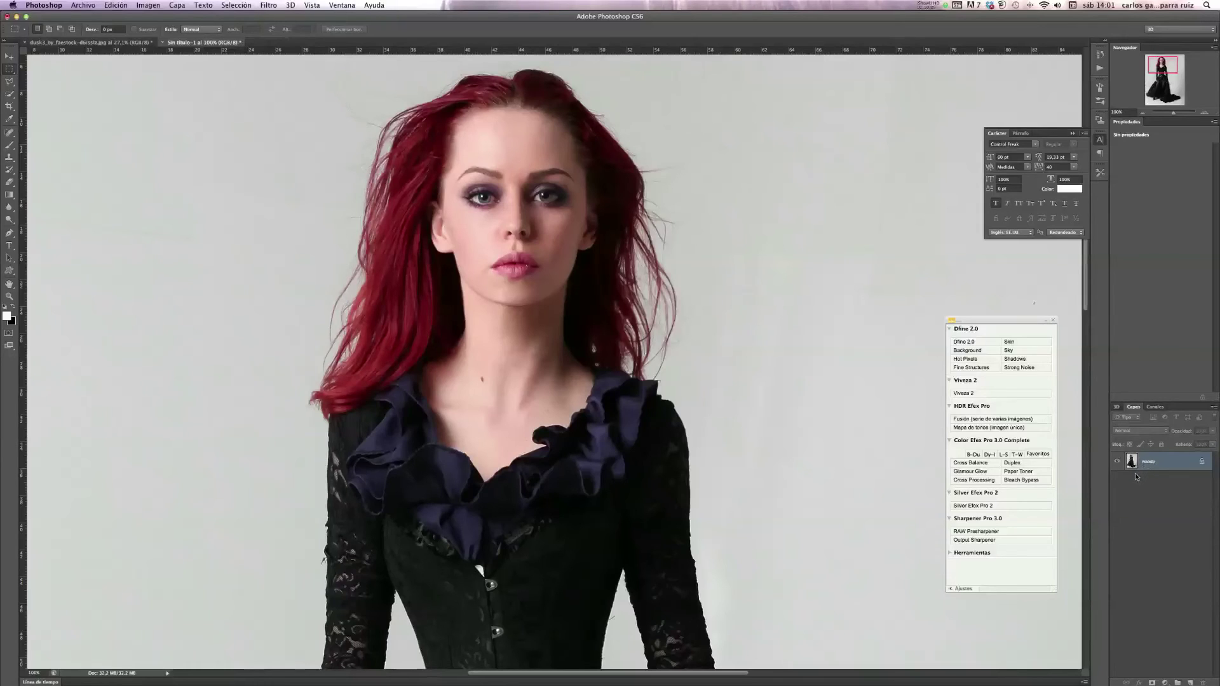
key("ctrl+j")
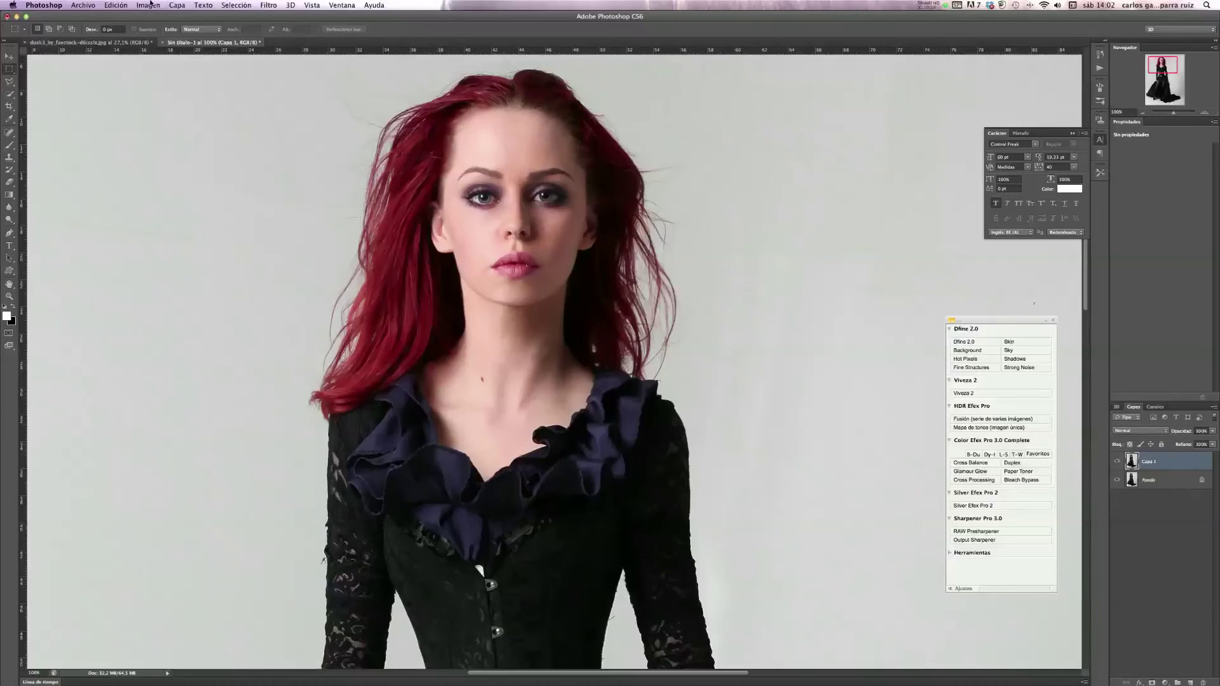
left_click(149, 3)
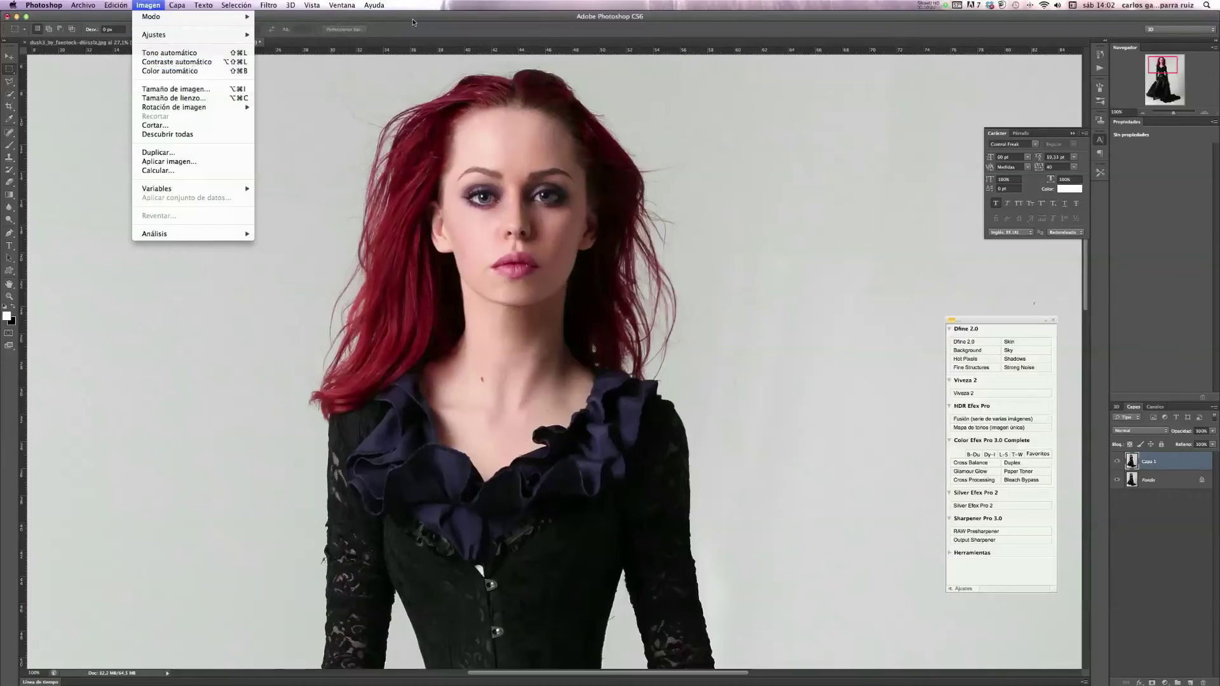
left_click(81, 59)
In the dusk3 source photo, clear the old selection and marquee a rectangle around the eye
left_click(126, 45)
left_click_drag(424, 104, 617, 232)
left_click(481, 162)
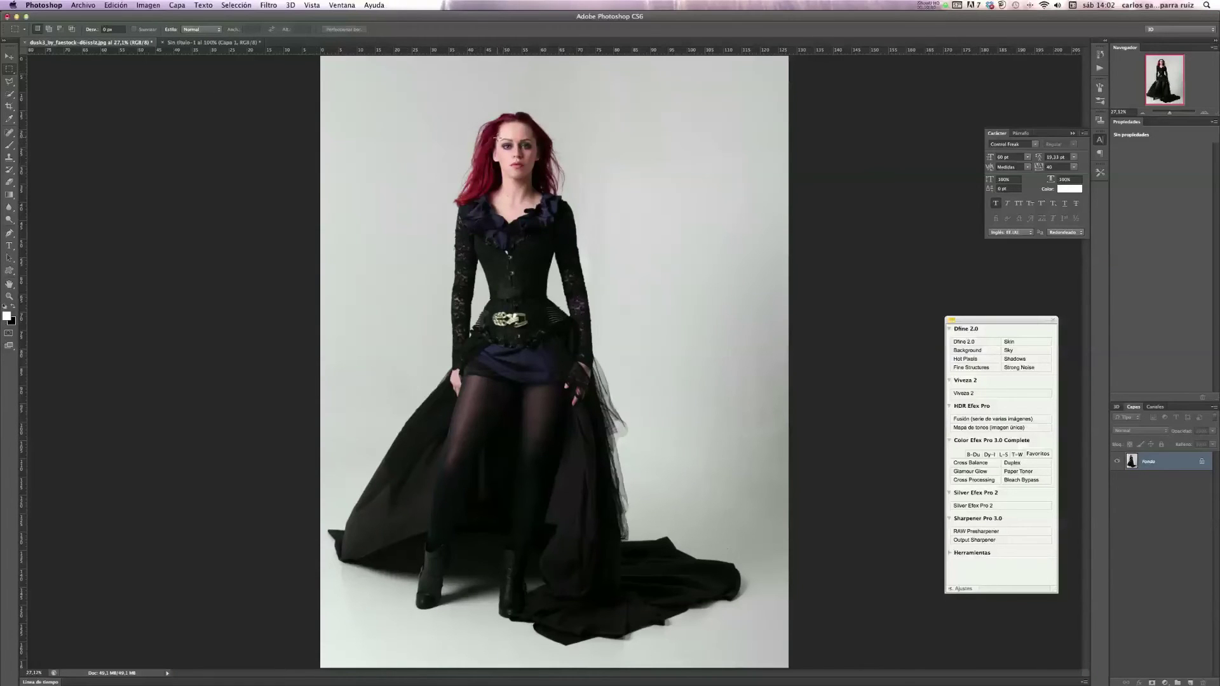
left_click_drag(497, 136, 516, 153)
Paste the eye into Sin título-1 as a trial patch, move it up, then delete Capa 2
left_click(214, 43)
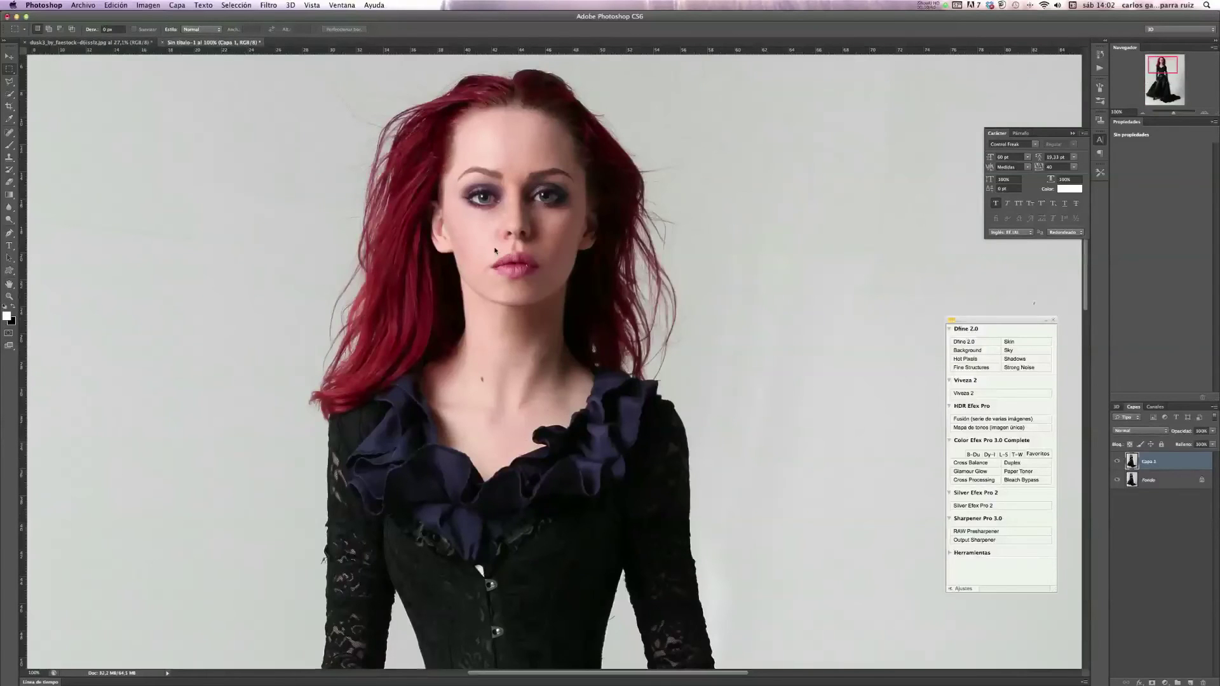
key("ctrl+v")
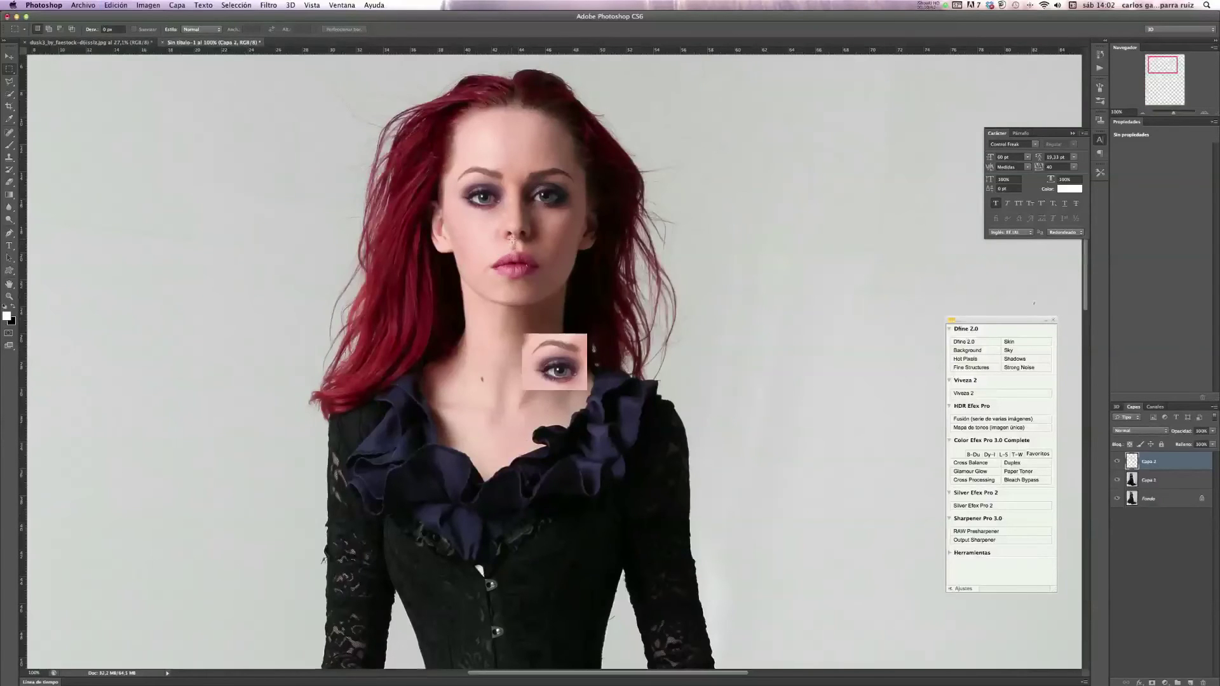
key("v")
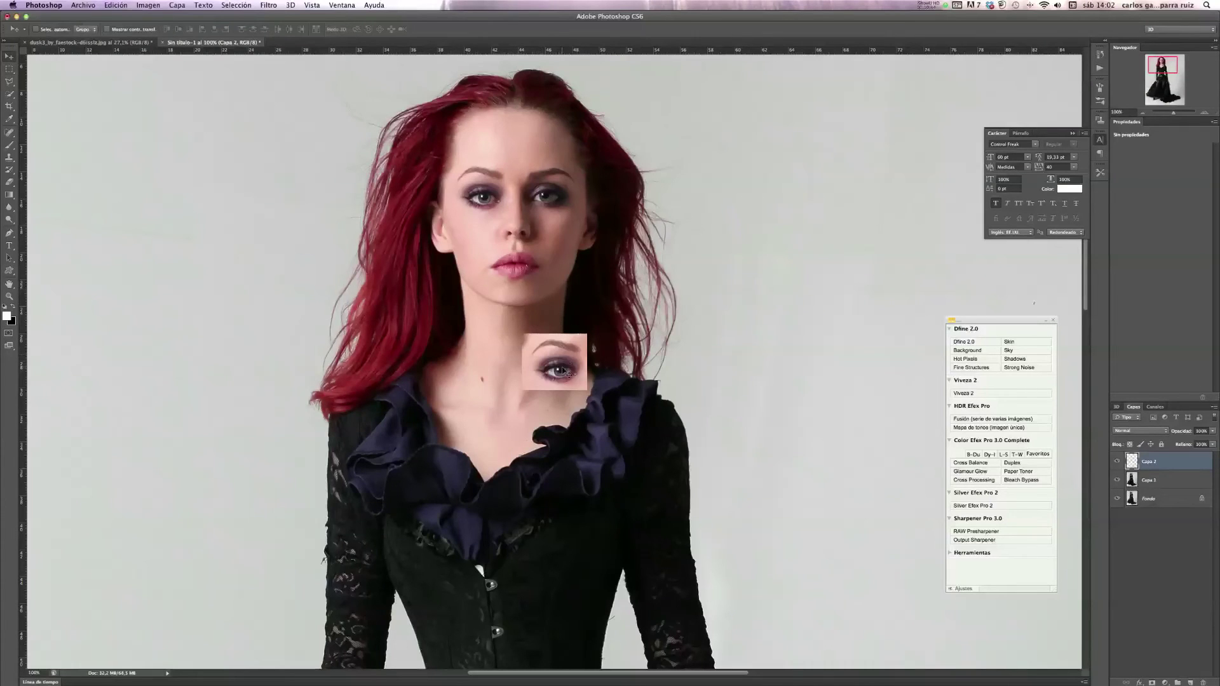
mouse_move(565, 372)
left_mouse_down()
mouse_move(507, 286)
mouse_move(514, 267)
left_mouse_up()
left_click_drag(1175, 462, 1203, 682)
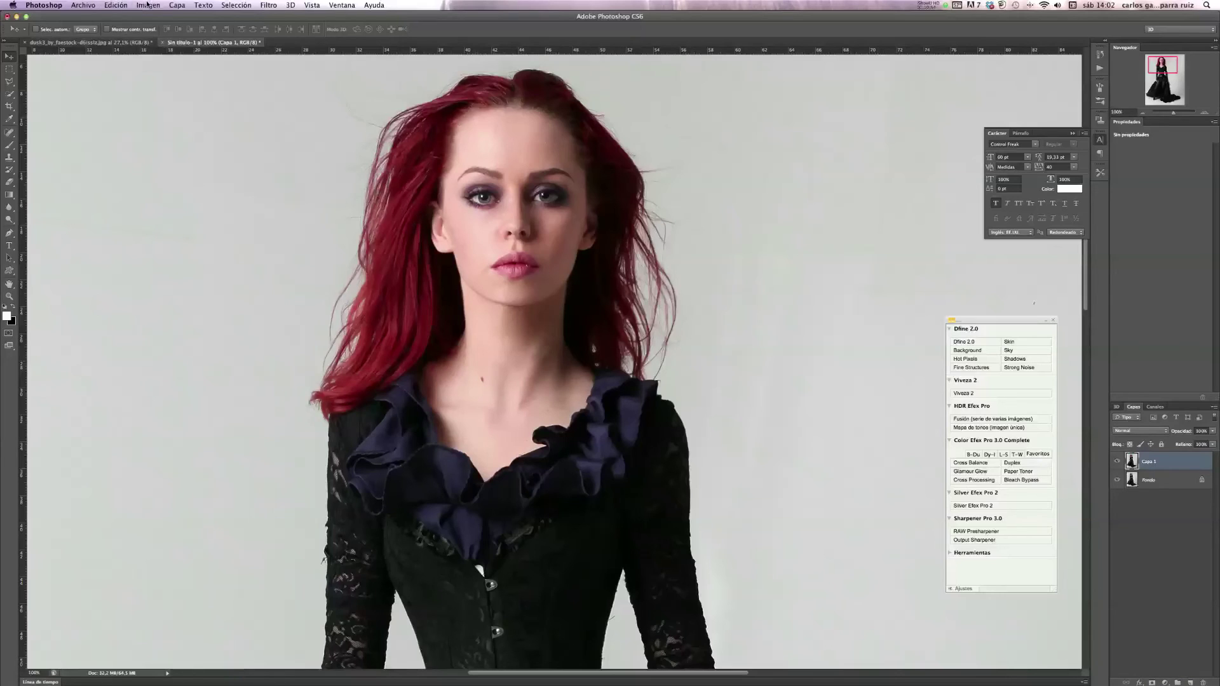
left_click(148, 5)
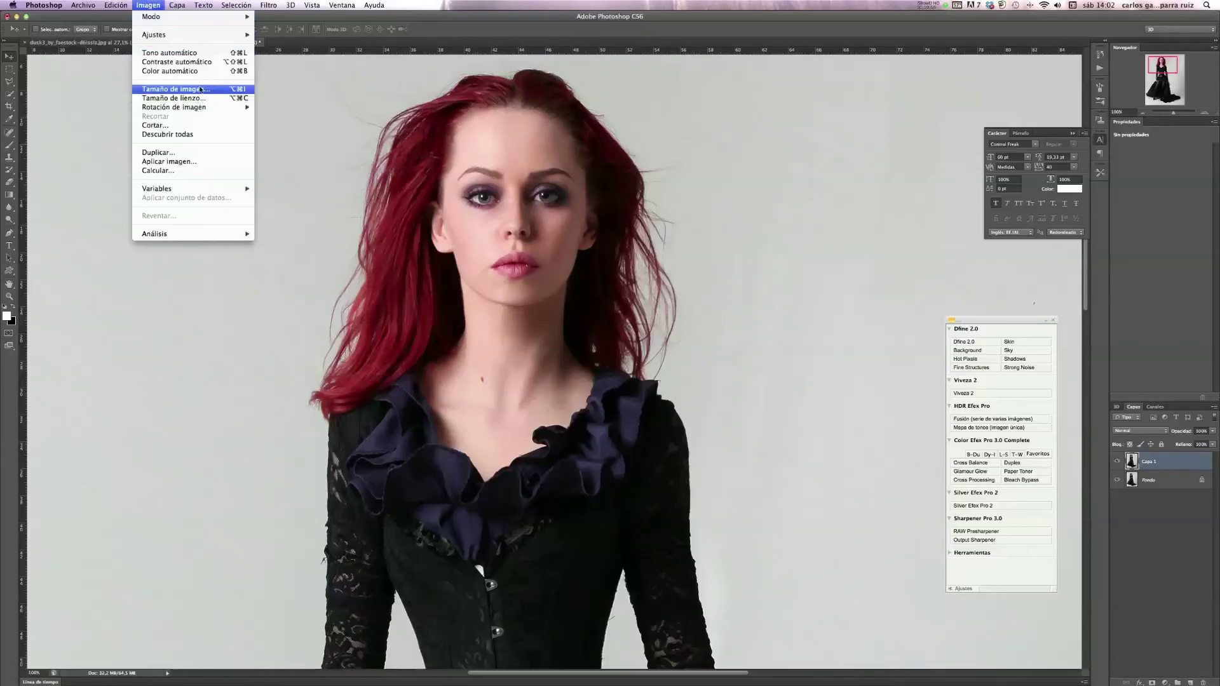
Resize the image to 85% width in Image Size using Porcentaje units
left_click(202, 90)
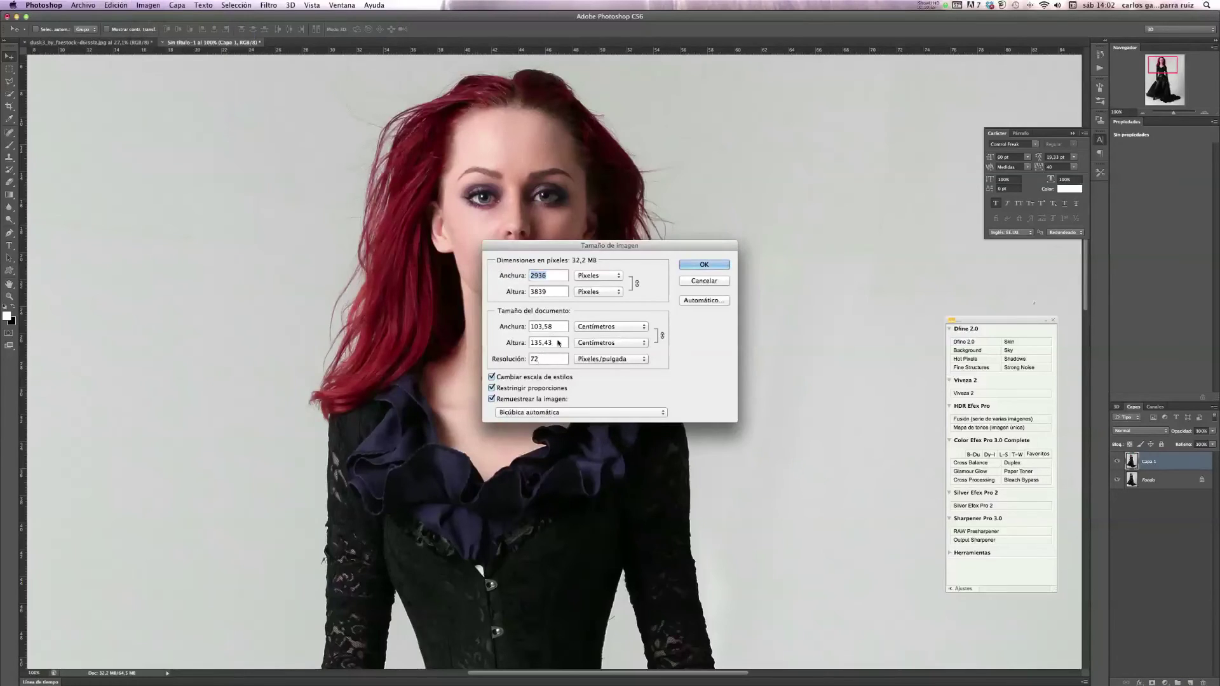
left_click(613, 325)
left_click(600, 310)
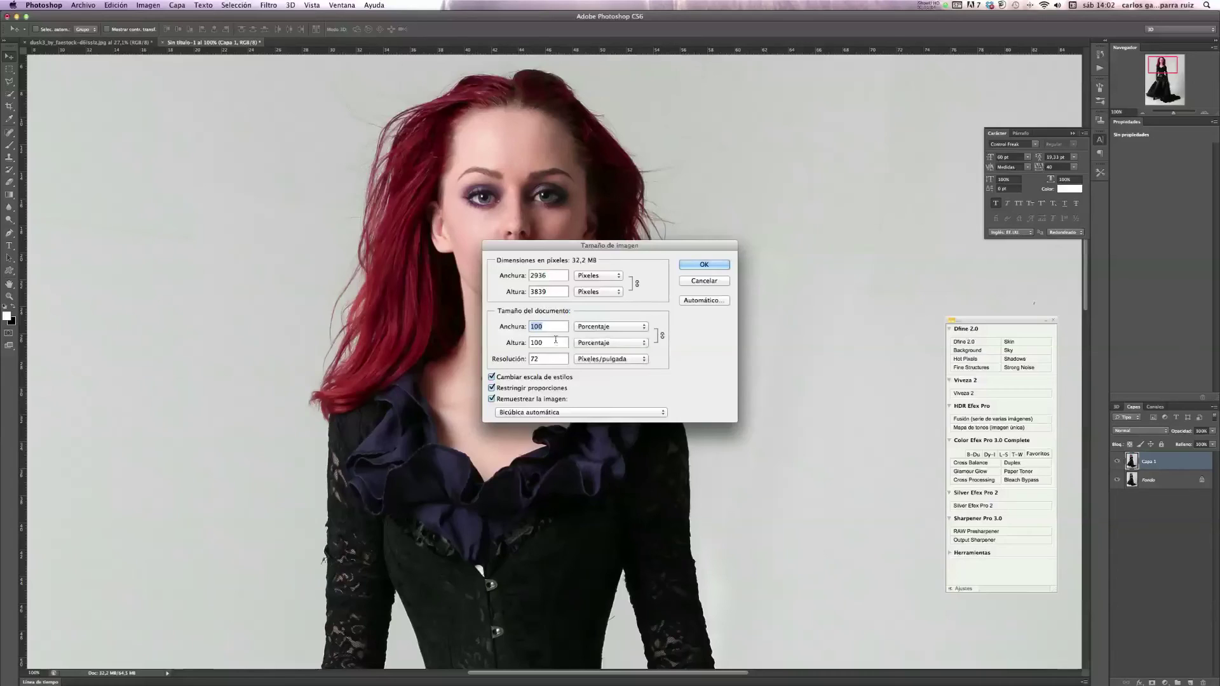
type("85")
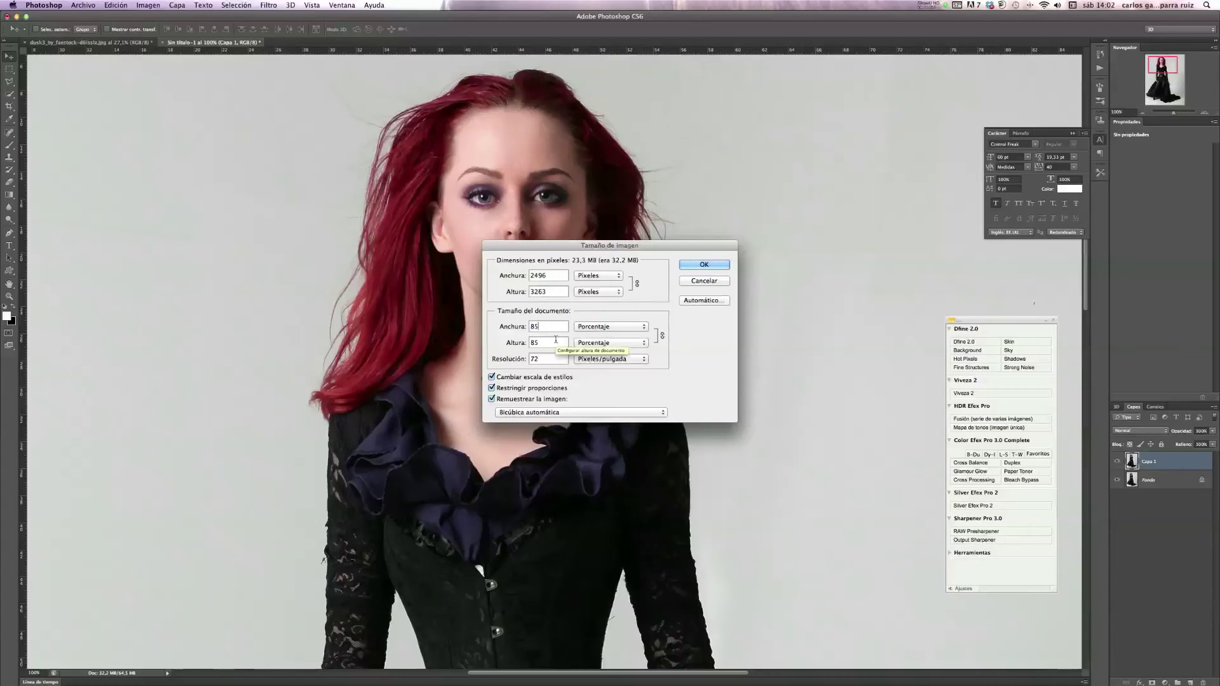
left_click(712, 267)
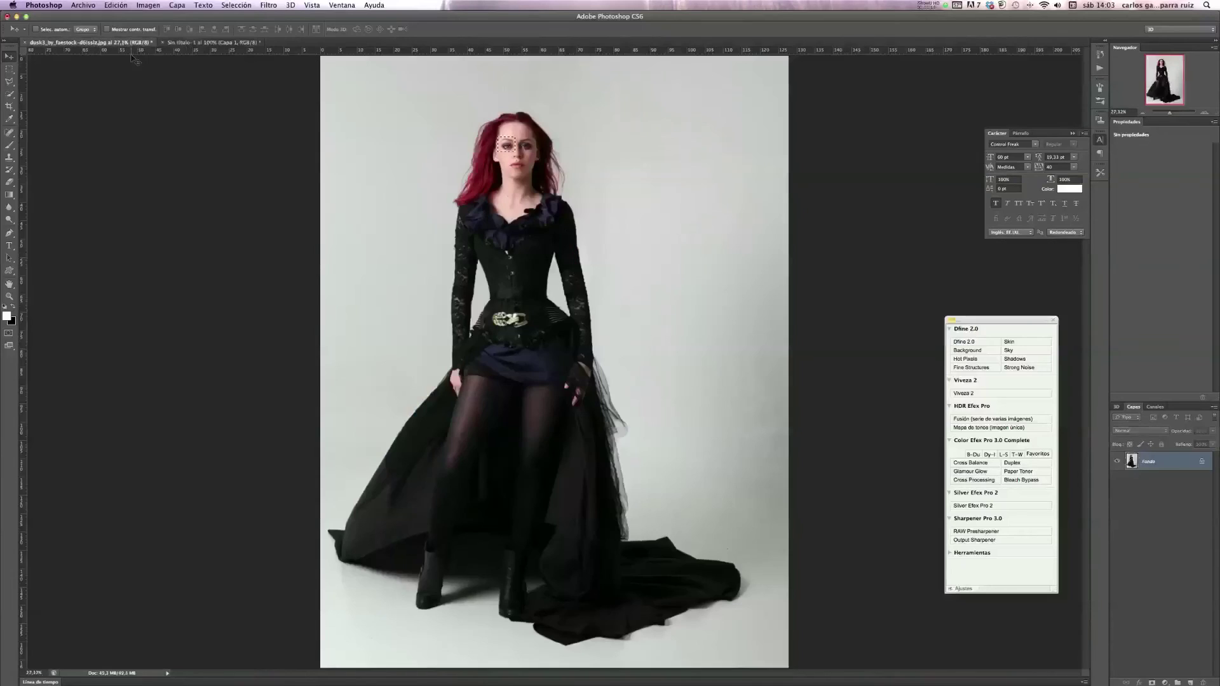
Paste the source eye as Capa 2 and align it over the left eye at lowered opacity
left_click_drag(126, 47, 498, 152)
left_click(240, 47)
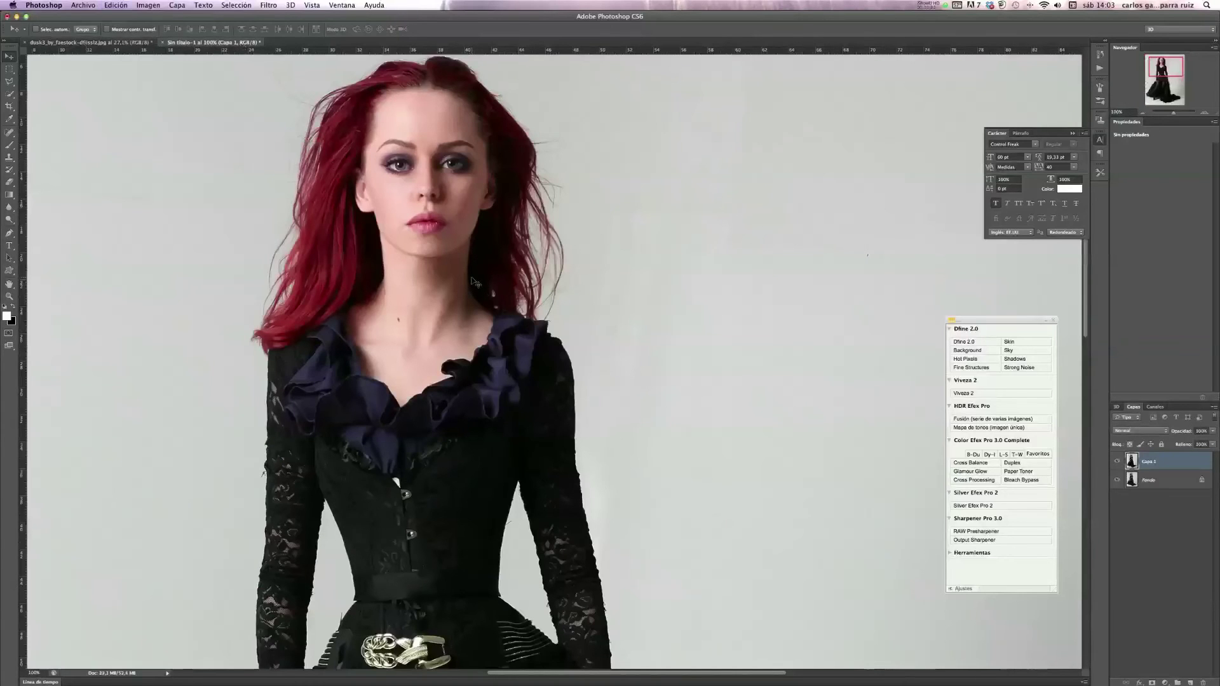
key("super+v")
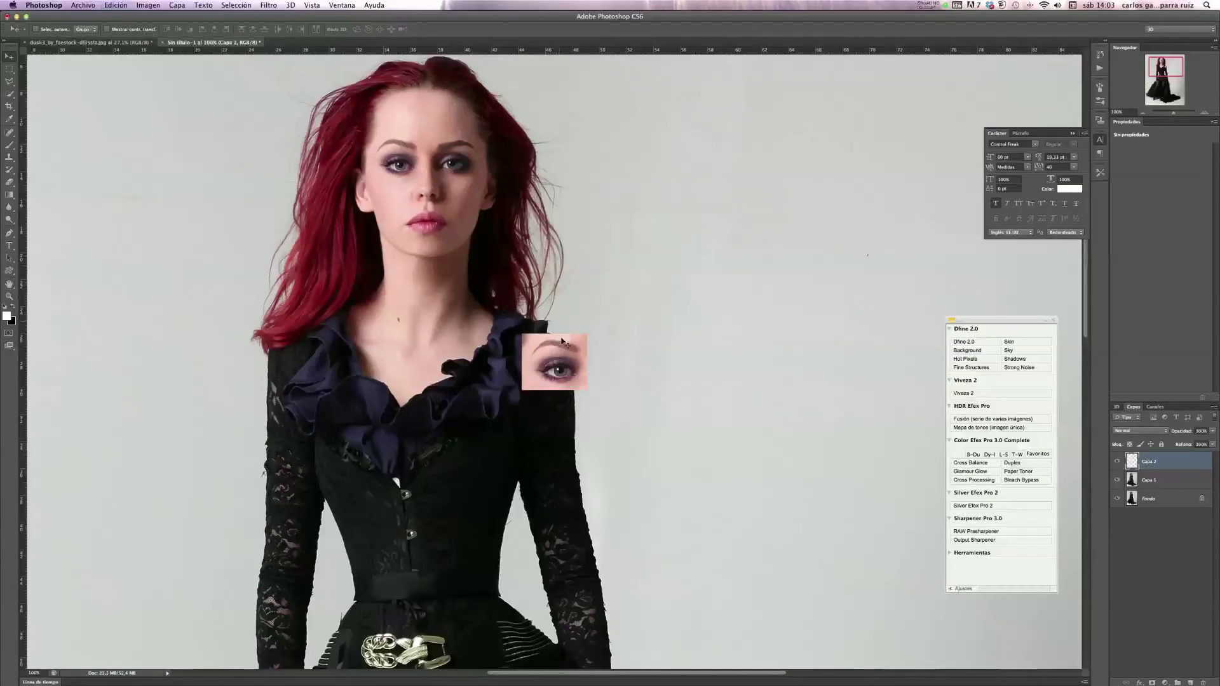
mouse_move(564, 355)
left_mouse_down()
mouse_move(395, 140)
mouse_move(402, 147)
left_mouse_up()
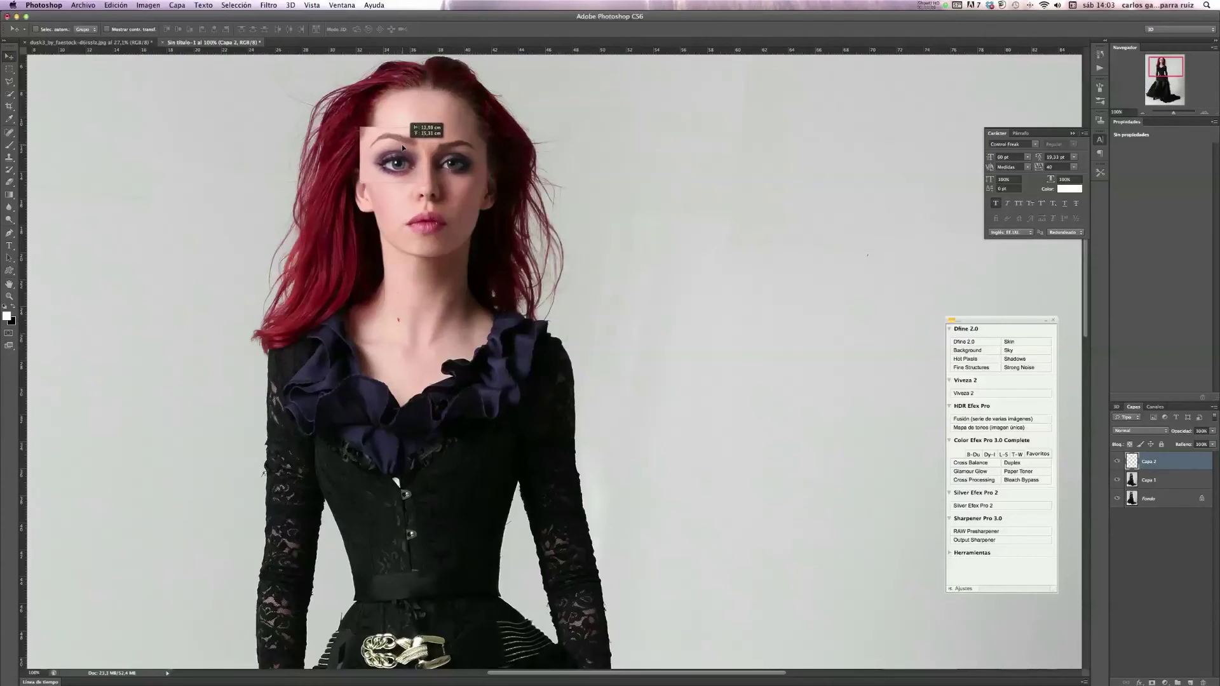
left_click_drag(402, 147, 403, 148)
left_click_drag(417, 160, 418, 161)
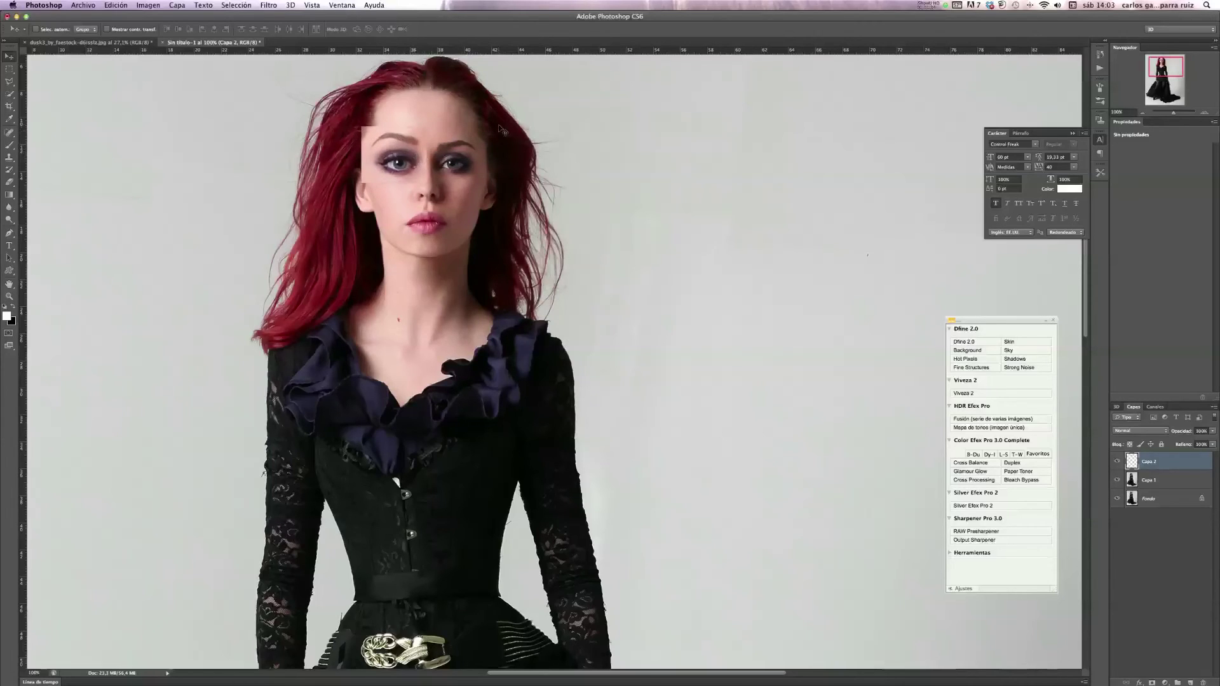
left_click(1213, 431)
left_click_drag(416, 172, 418, 172)
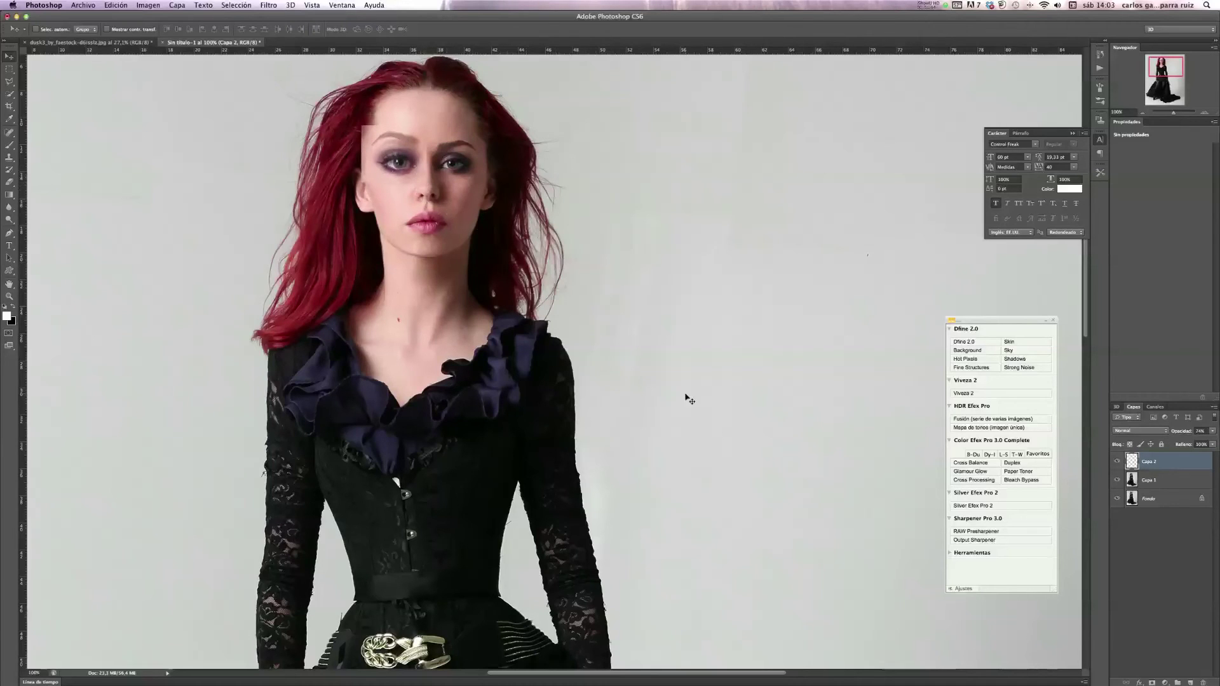
left_click(1213, 432)
Restore Capa 2 to full opacity, add a layer mask, and set a black Brush zoomed on the face
left_click_drag(1212, 443, 1217, 454)
left_click(1152, 683)
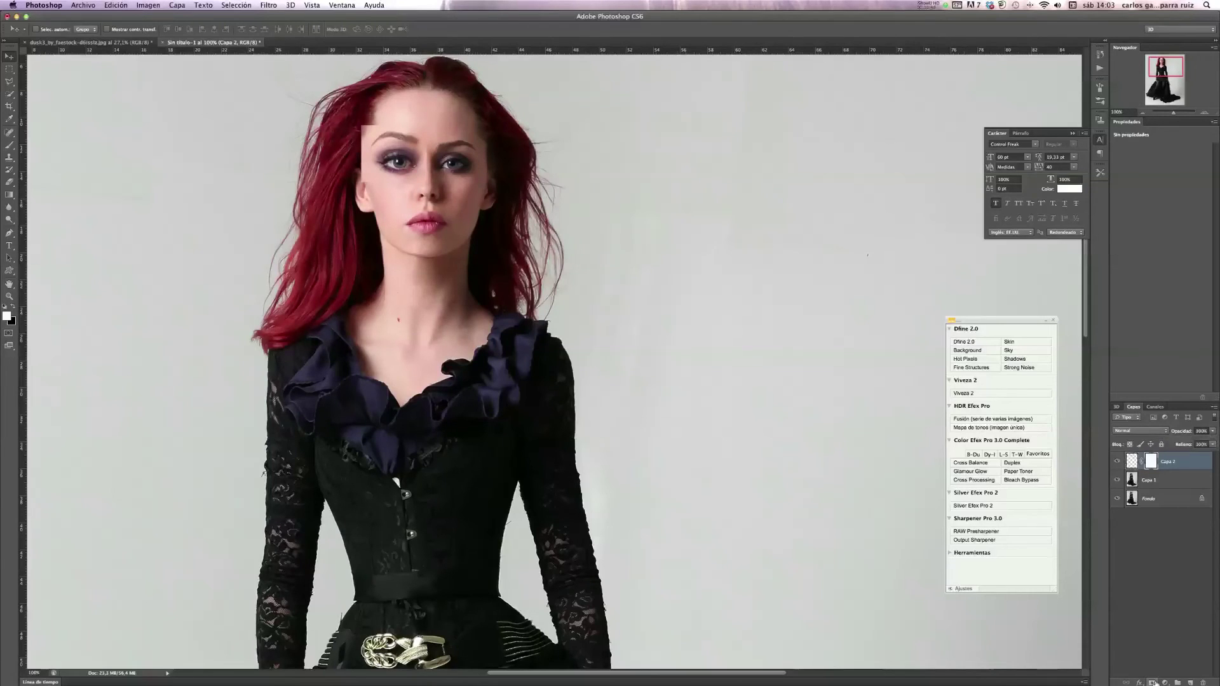
left_click(10, 146)
key("x")
key("x")
key("x")
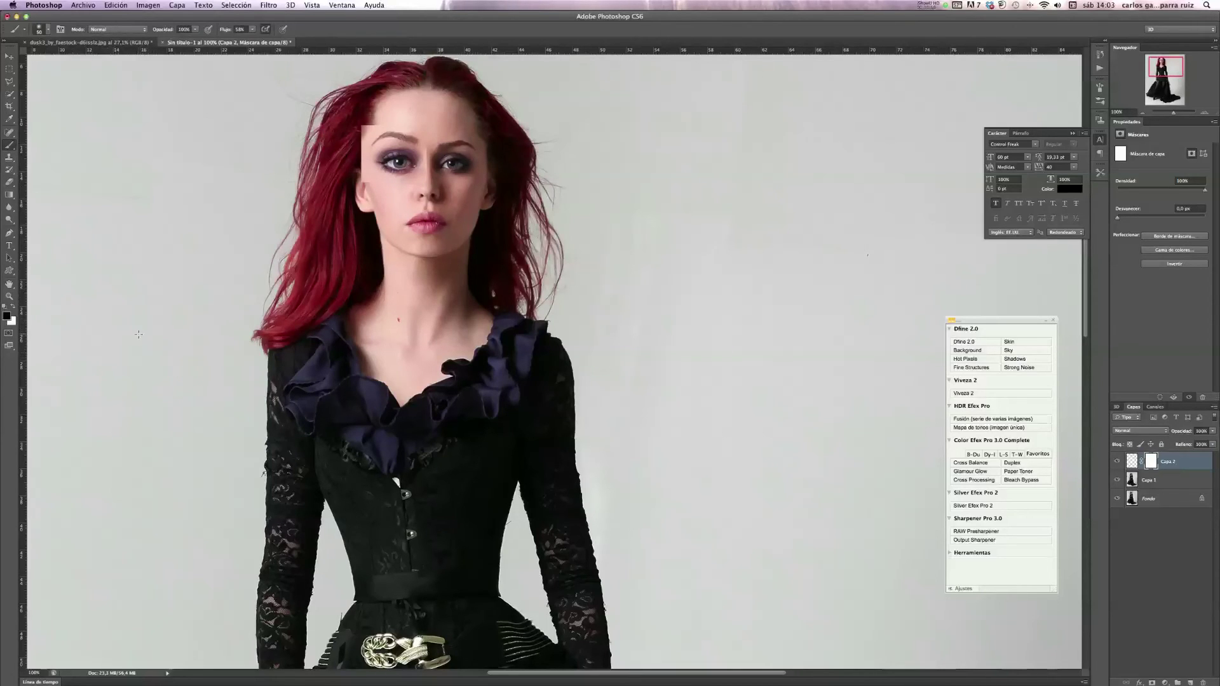
key("x")
key("x")
left_click(1204, 112)
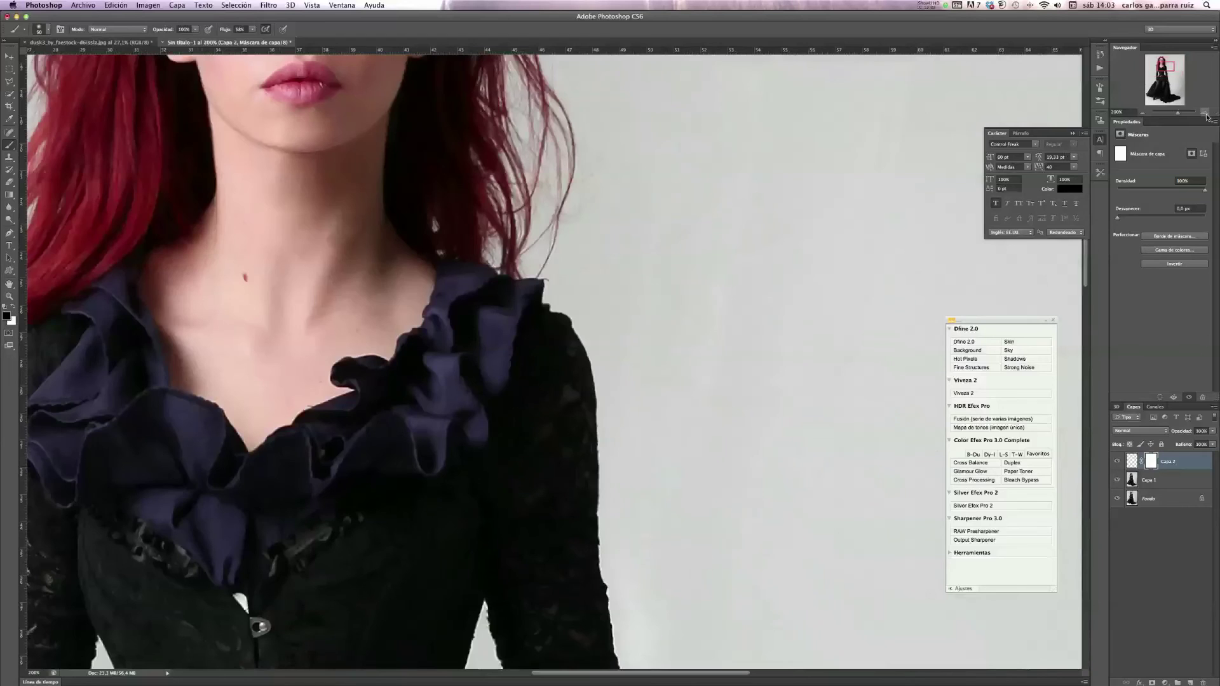
left_click_drag(1175, 69, 1160, 72)
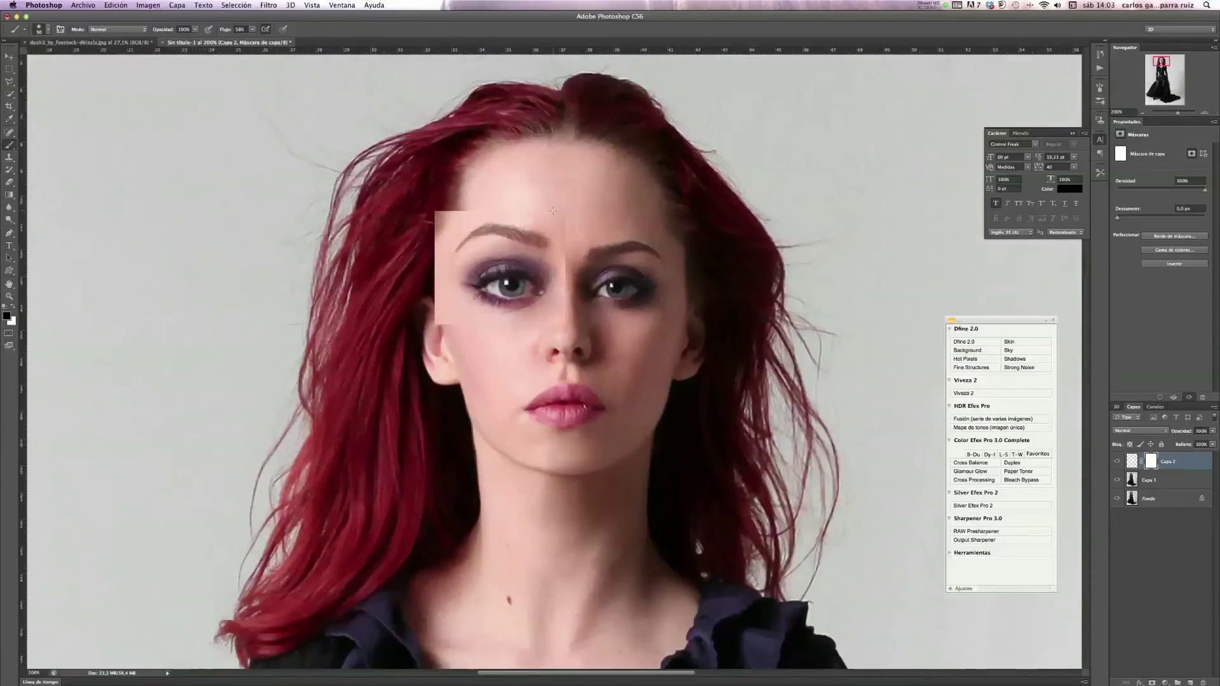
Paint the mask with a 35 px brush from the patch's top corner down to the nose bridge
left_click_drag(487, 214, 485, 209)
mouse_move(456, 206)
left_mouse_down()
mouse_move(435, 267)
mouse_move(439, 318)
mouse_move(428, 254)
left_mouse_up()
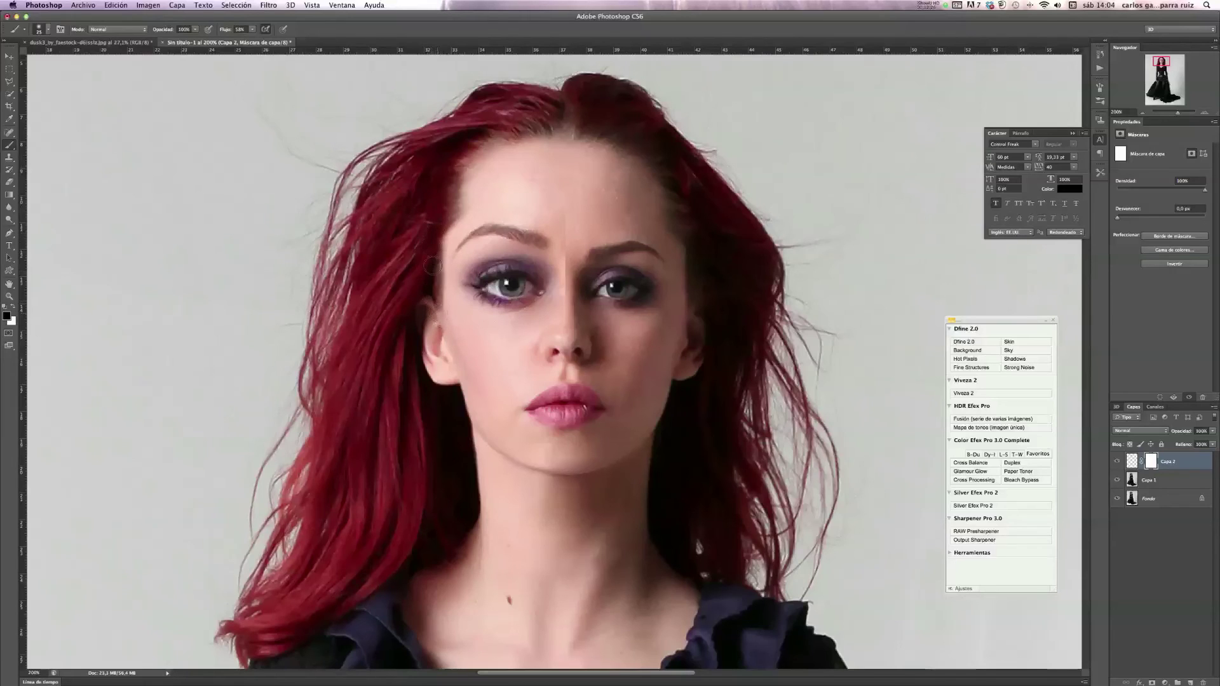
left_click_drag(564, 210, 561, 324)
left_click(197, 29)
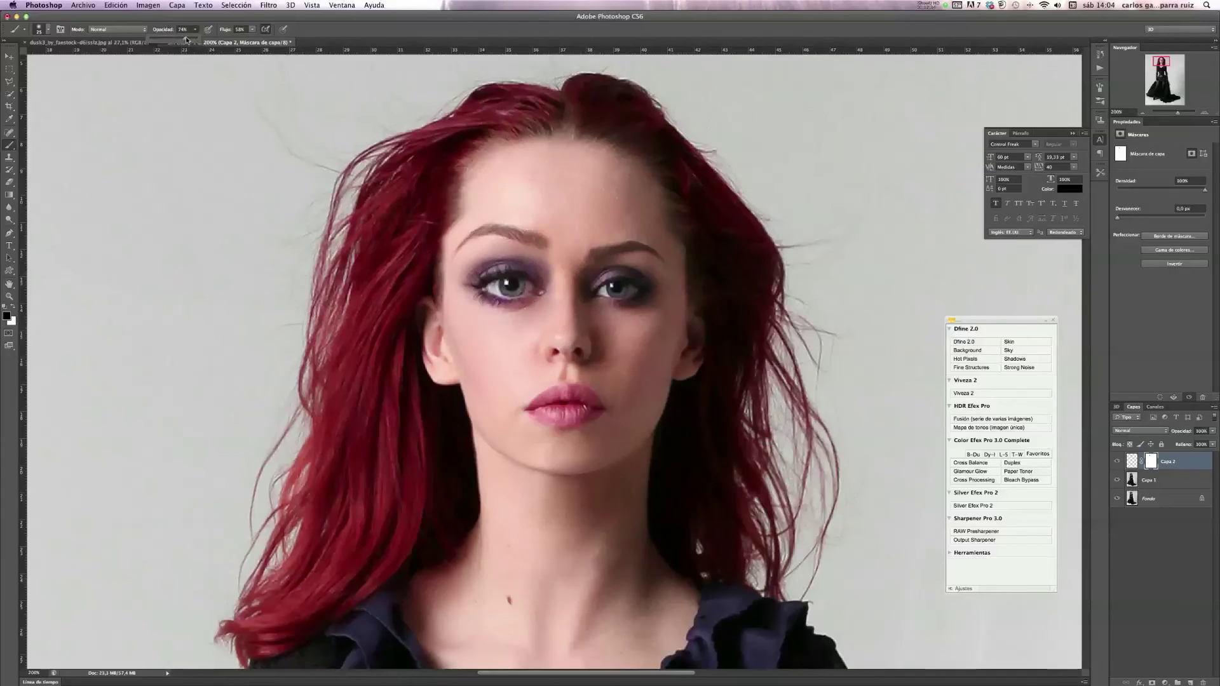
Paint the seam across the forehead at 74% brush opacity, toggling Capa 2 to compare
left_click(554, 214)
mouse_move(488, 210)
left_mouse_down()
mouse_move(438, 213)
mouse_move(492, 209)
mouse_move(456, 225)
mouse_move(552, 210)
mouse_move(490, 209)
mouse_move(516, 204)
left_mouse_up()
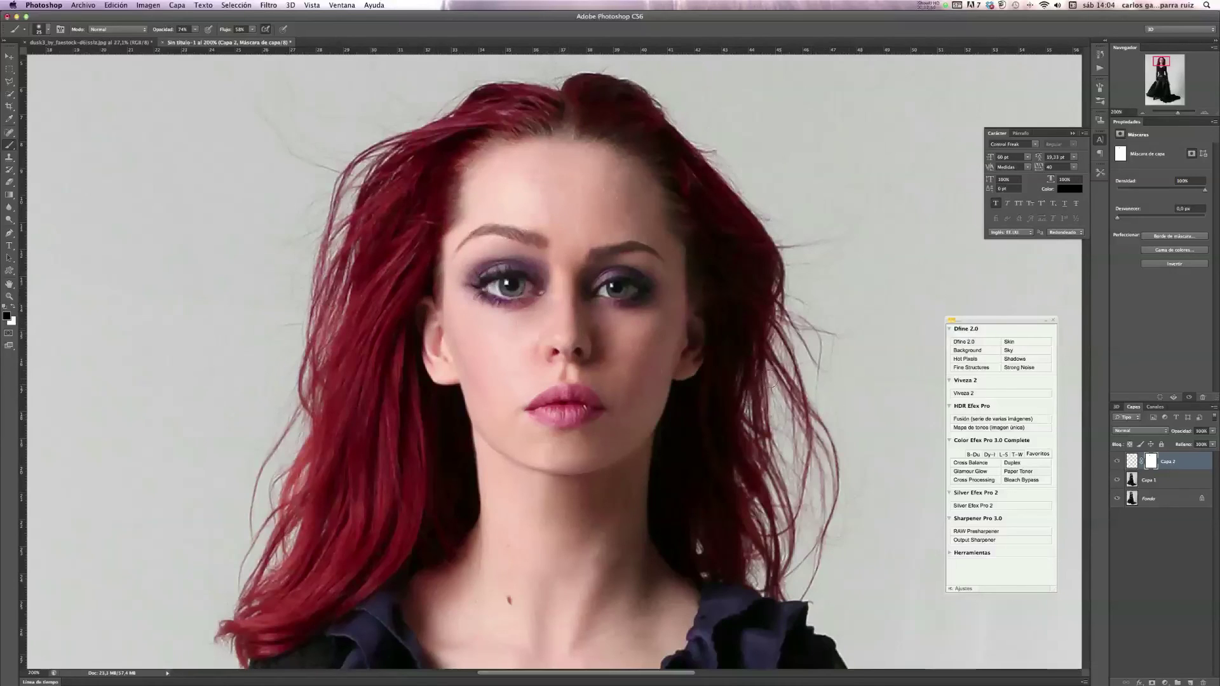
left_click(1118, 463)
left_click(1117, 463)
left_click(1117, 463)
left_click(1116, 462)
left_click(1116, 463)
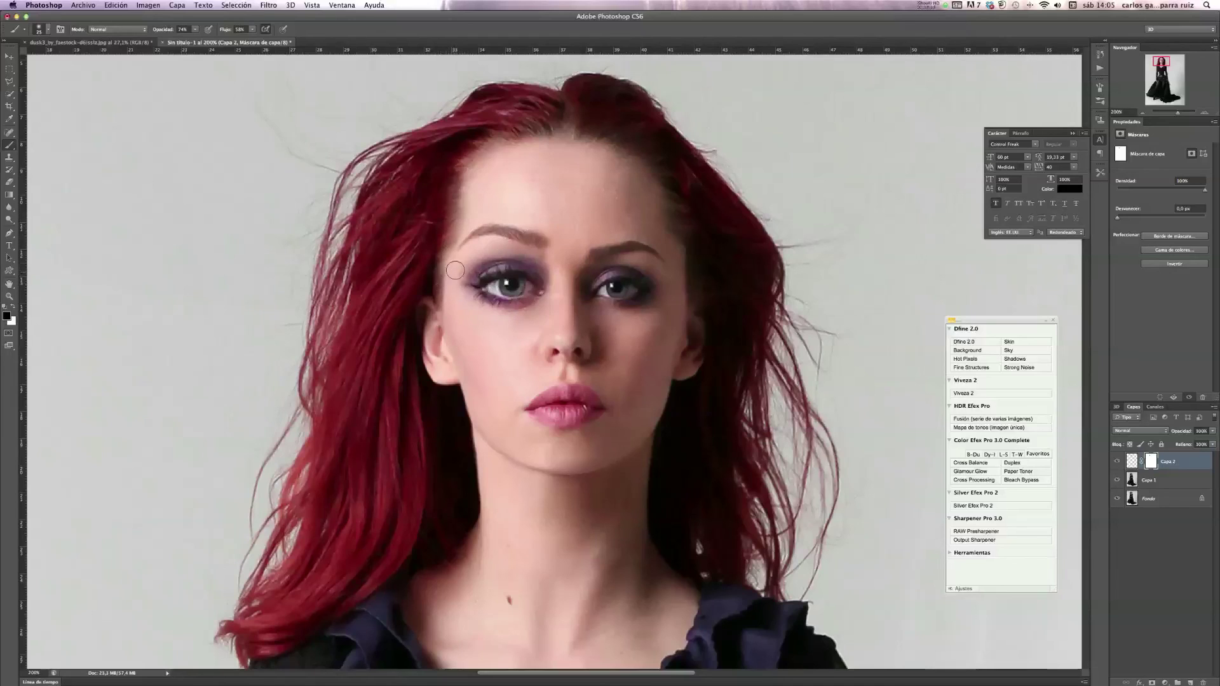
left_click(1118, 462)
Adjust brush opacity, swap paint colours, then try a Move-tool nudge and undo it
left_click(195, 30)
key("x")
key("x")
key("v")
left_click_drag(512, 286, 515, 287)
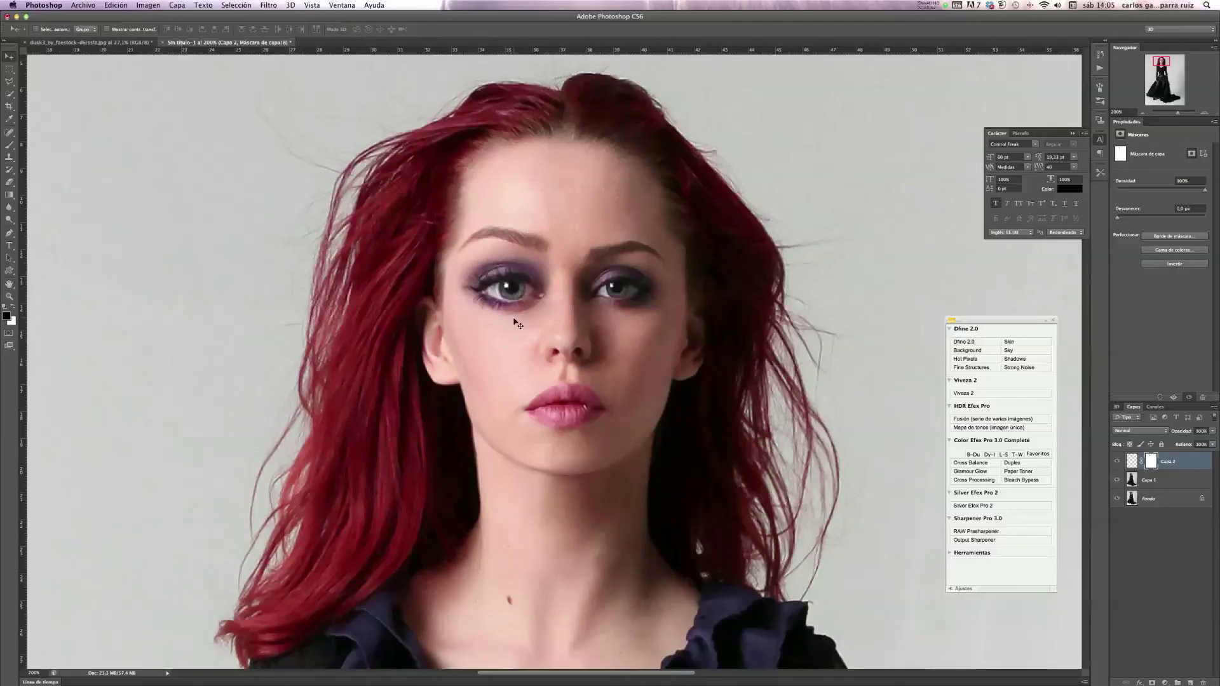
key("ctrl+z")
key("ctrl+z")
In the dusk3 photo, marquee a rectangle around the eye
left_click(131, 43)
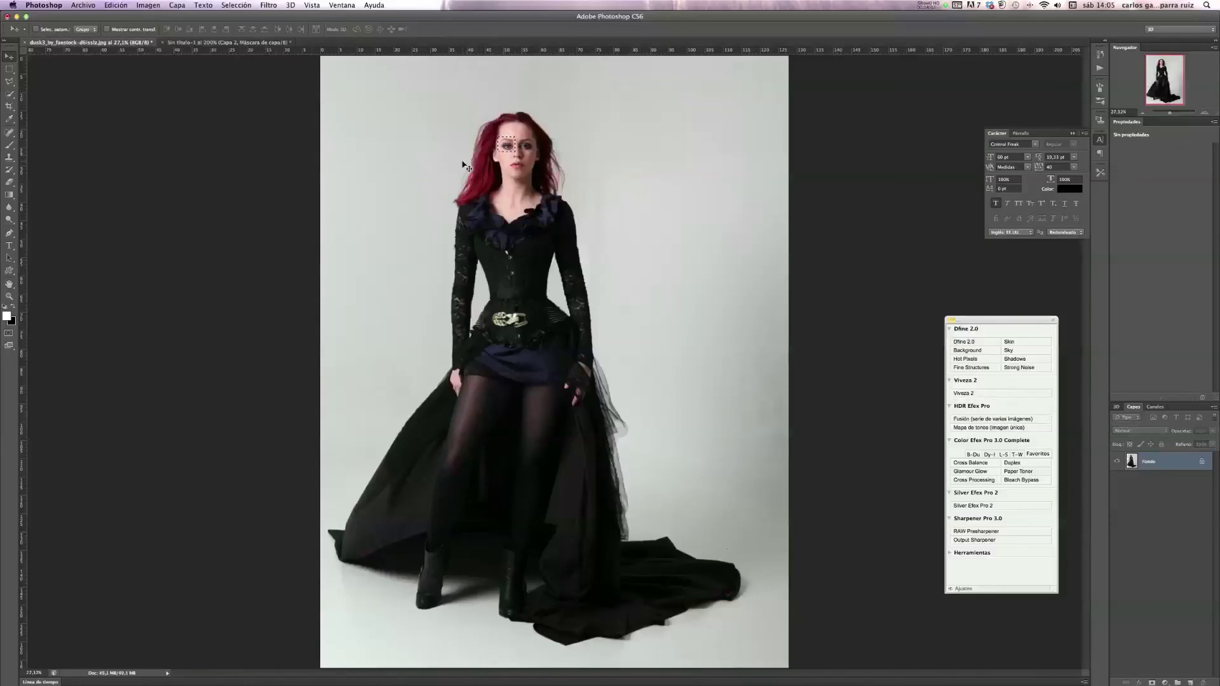
left_click(9, 70)
left_click(518, 131)
left_click_drag(516, 138, 535, 151)
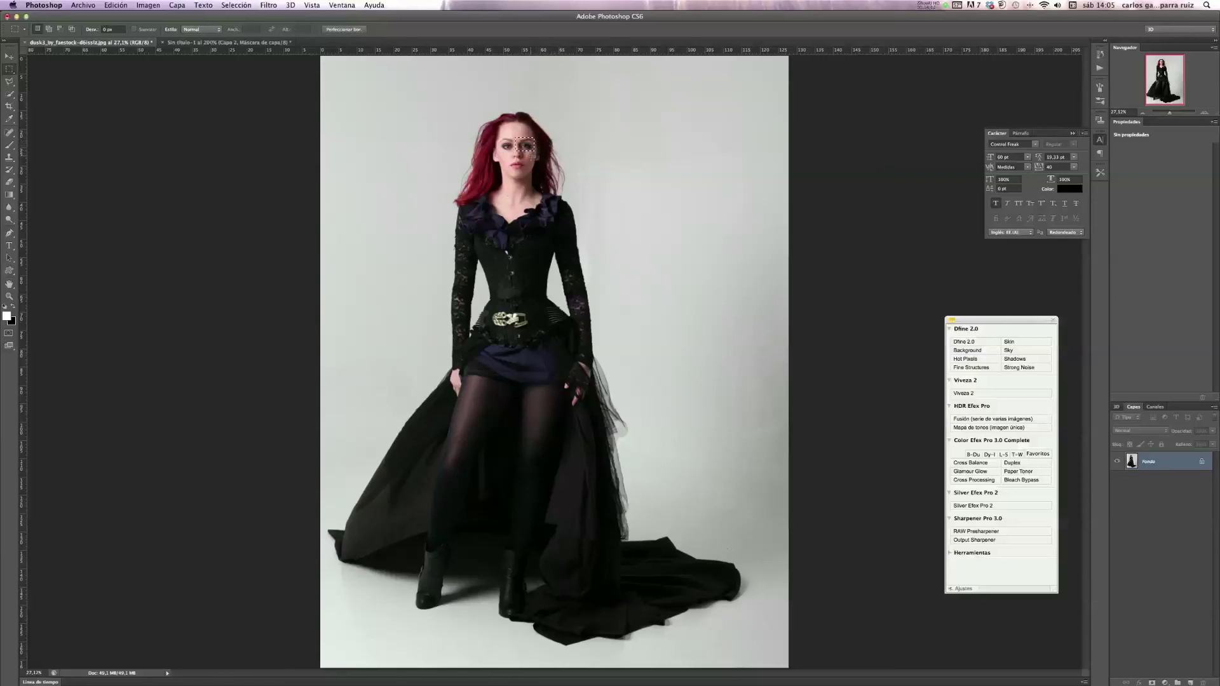
Paste the eye into Sin título-1 as Capa 3, move it onto the right eye, and fade it
left_click(228, 42)
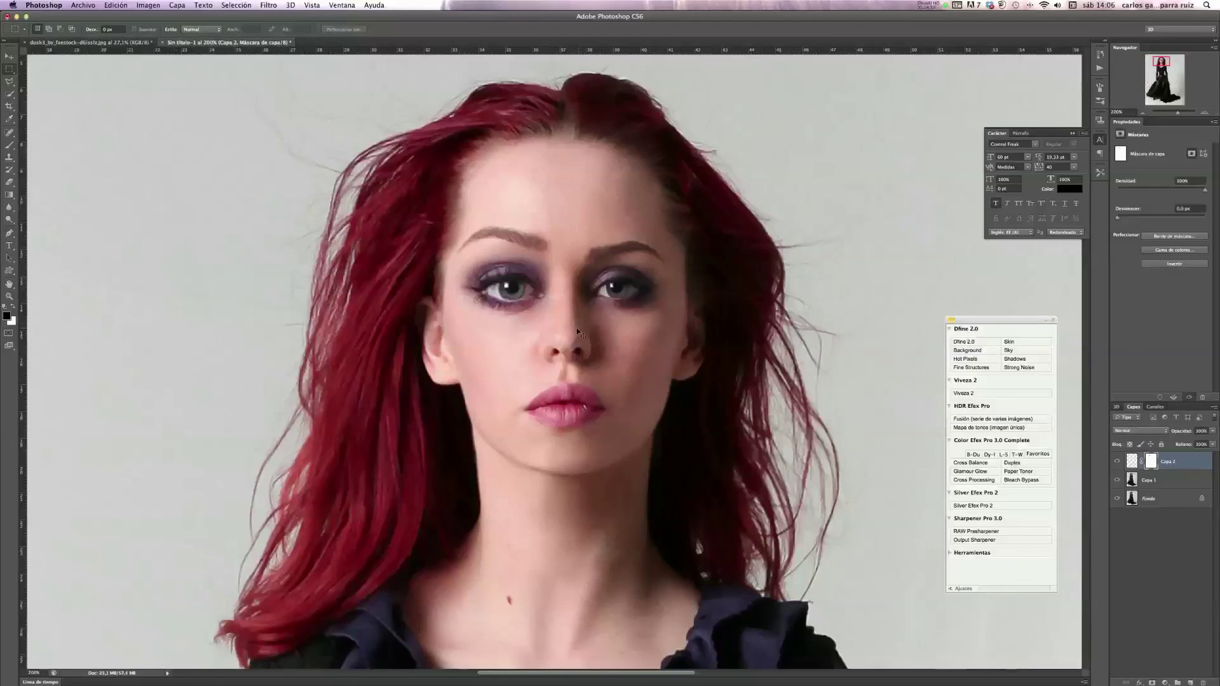
key("ctrl+v")
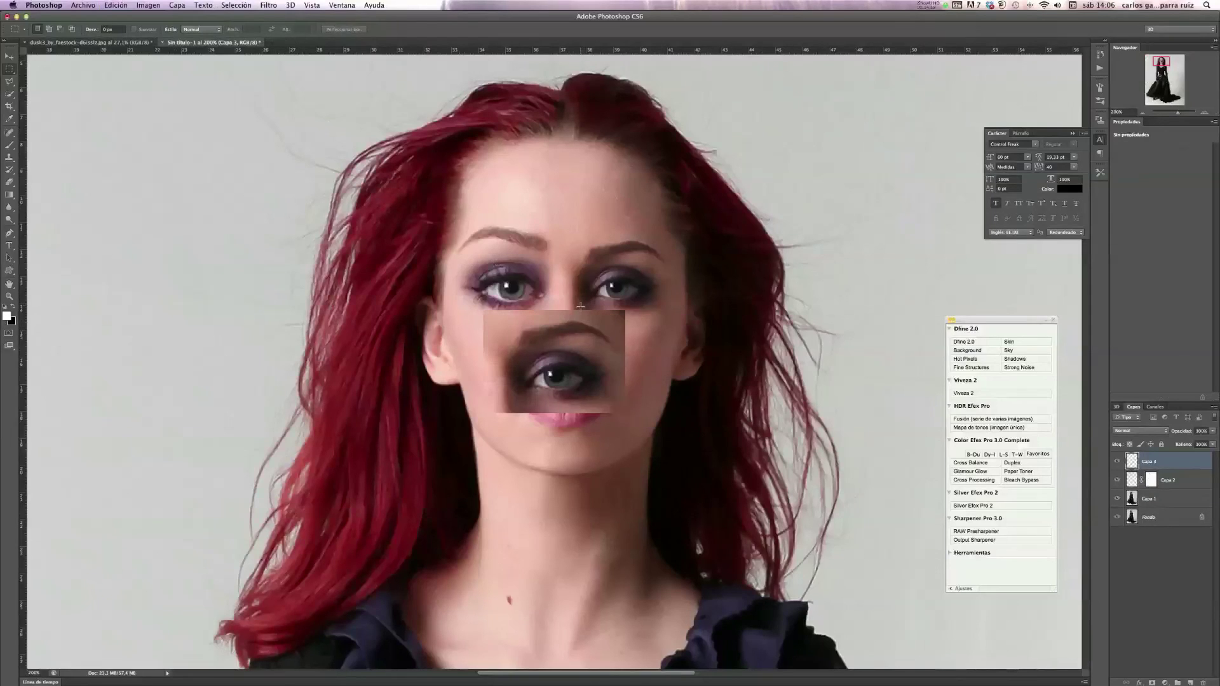
key("v")
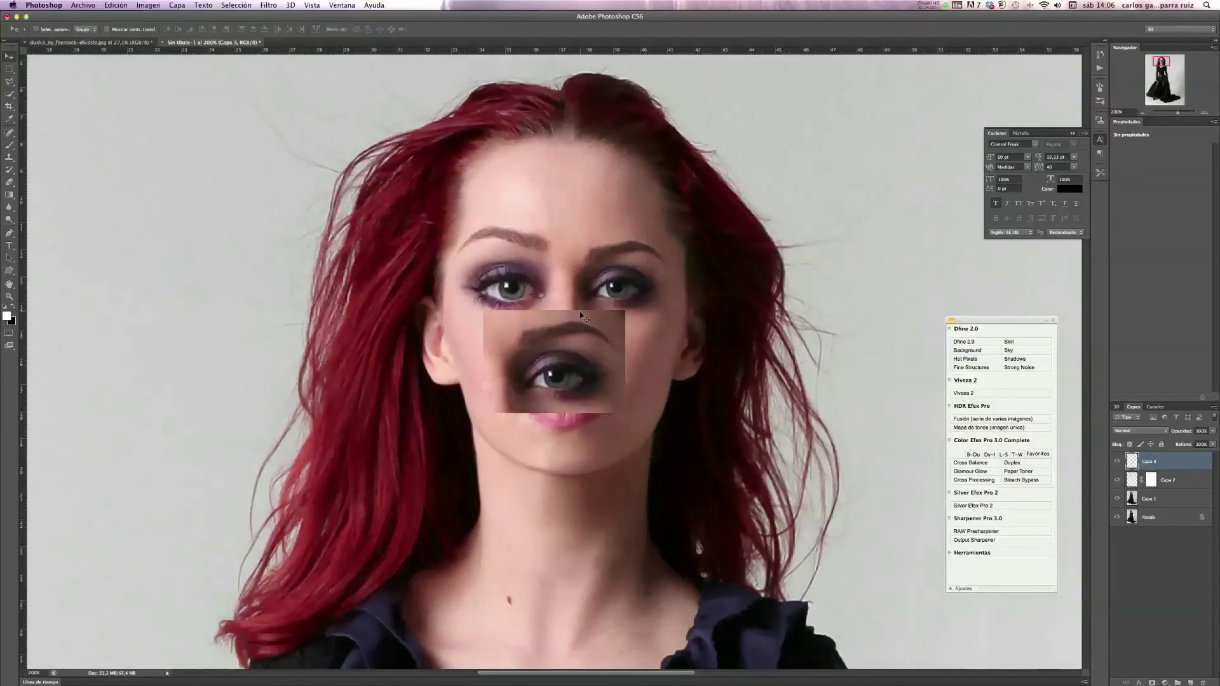
left_click_drag(583, 354, 665, 262)
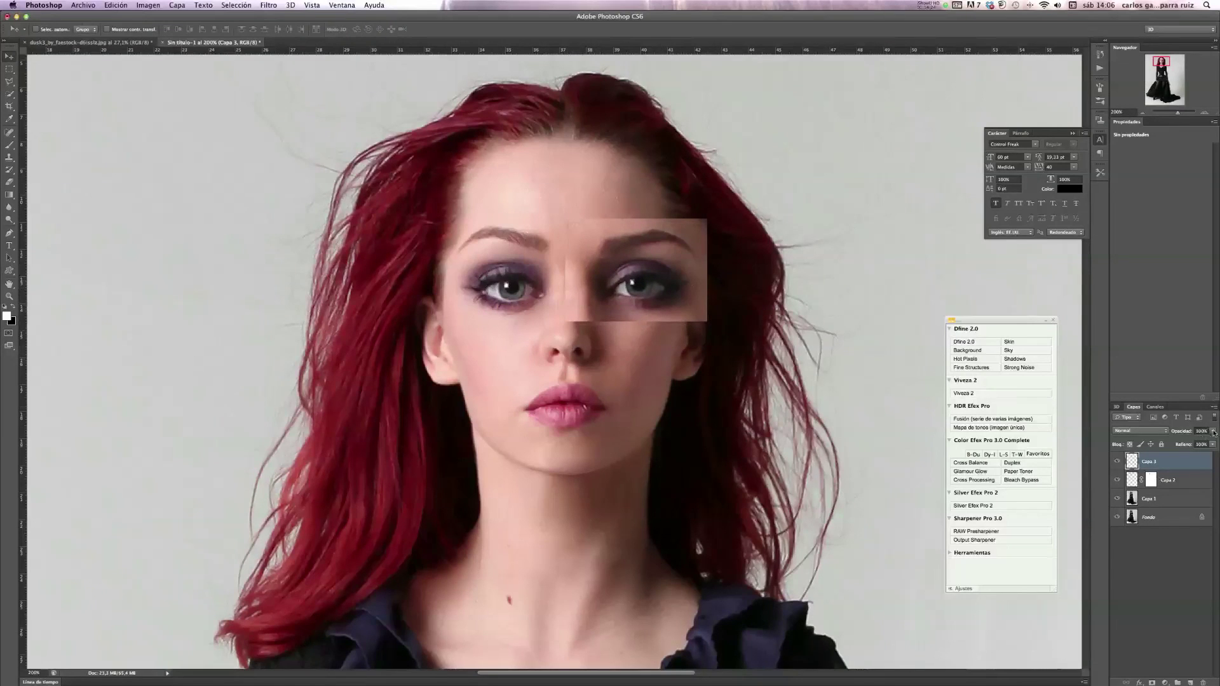
left_click_drag(1213, 432, 1205, 440)
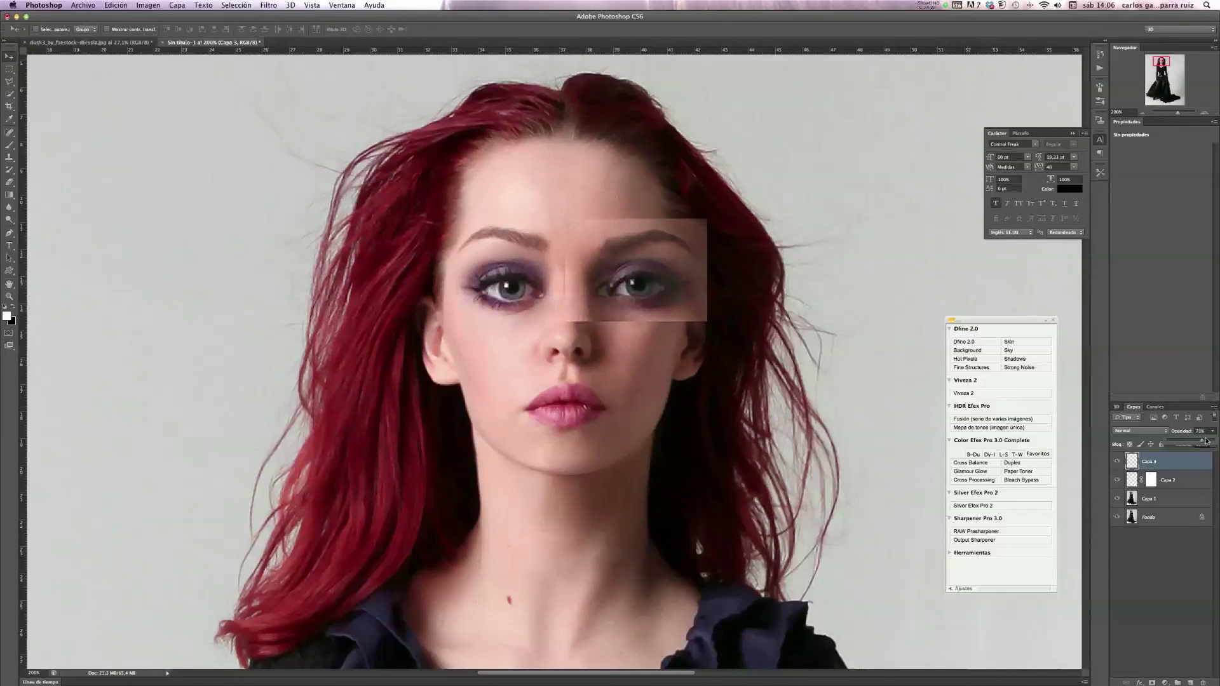
left_click_drag(677, 289, 666, 291)
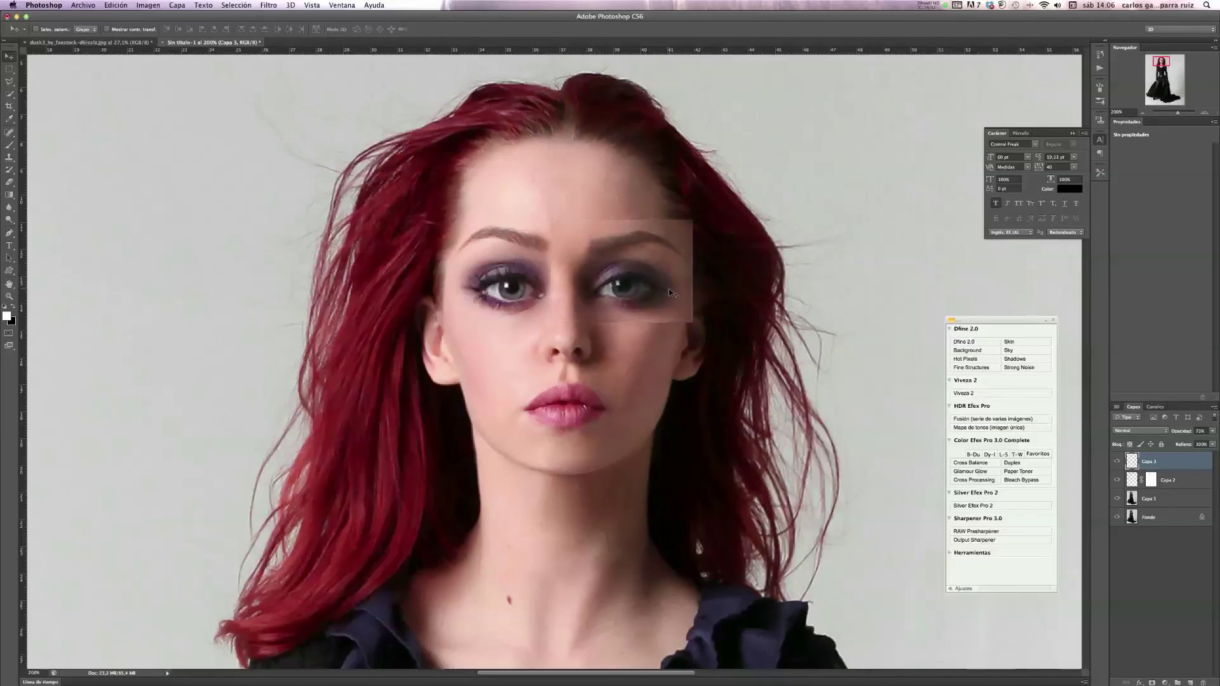
Fine-tune the Capa 3 eye patch position and restore it to full opacity
left_click_drag(669, 293, 665, 296)
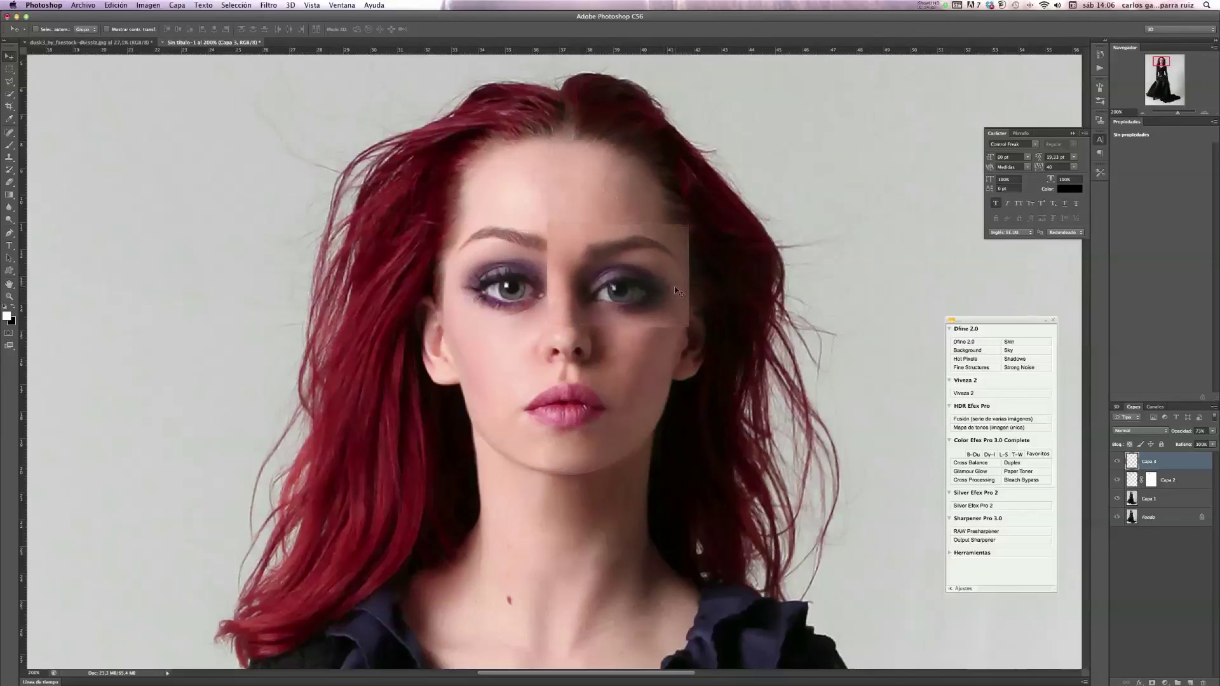
left_click_drag(664, 296, 672, 289)
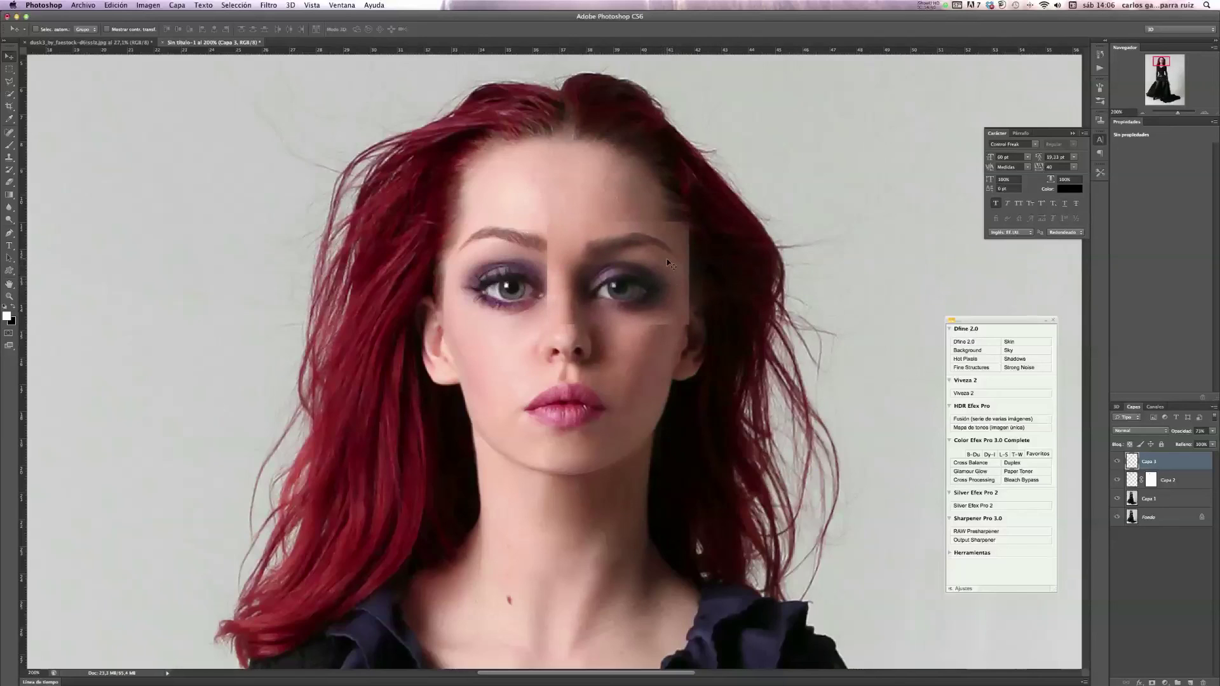
key("Left")
key("Left")
left_click(1212, 431)
left_click_drag(1202, 440, 1217, 444)
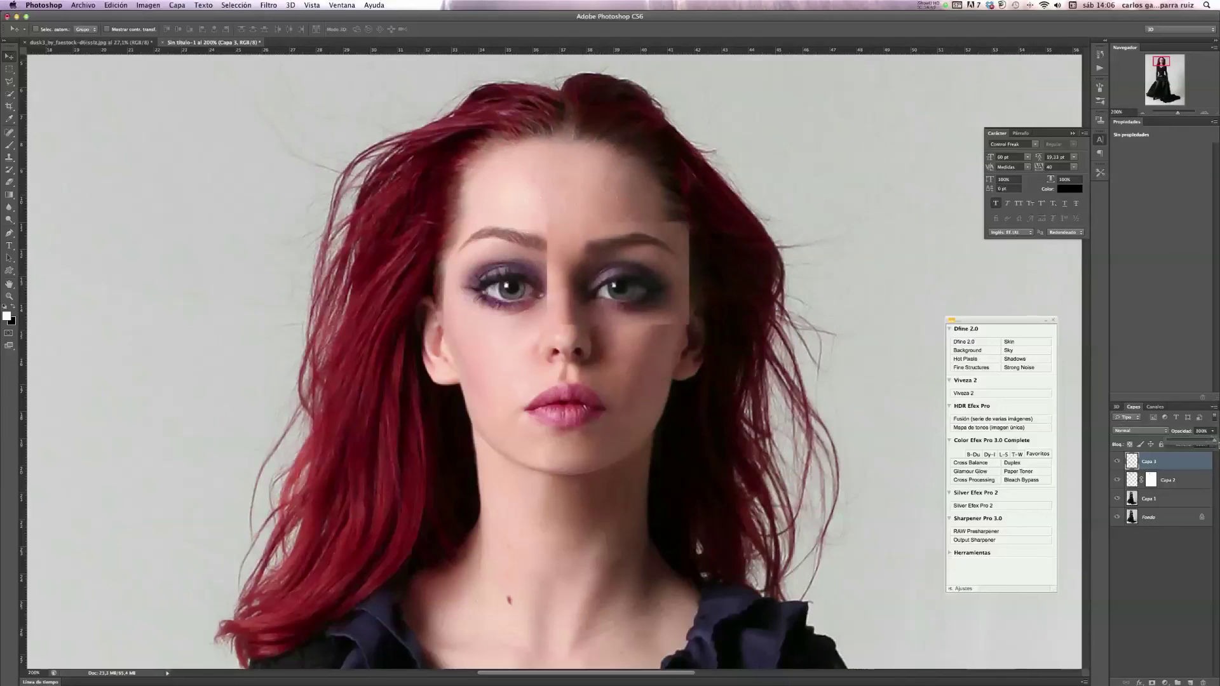
Add a layer mask to the right-eye patch on Capa 3 and set up a black brush
left_click(1153, 683)
key("x")
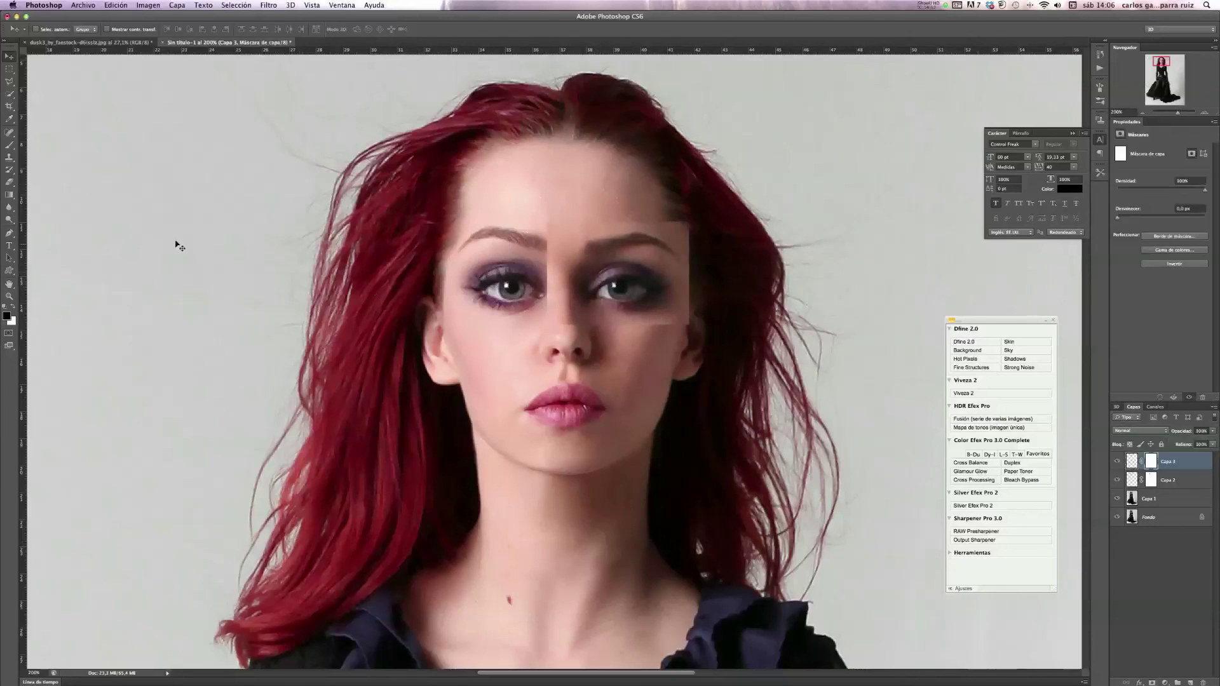
left_click(19, 146)
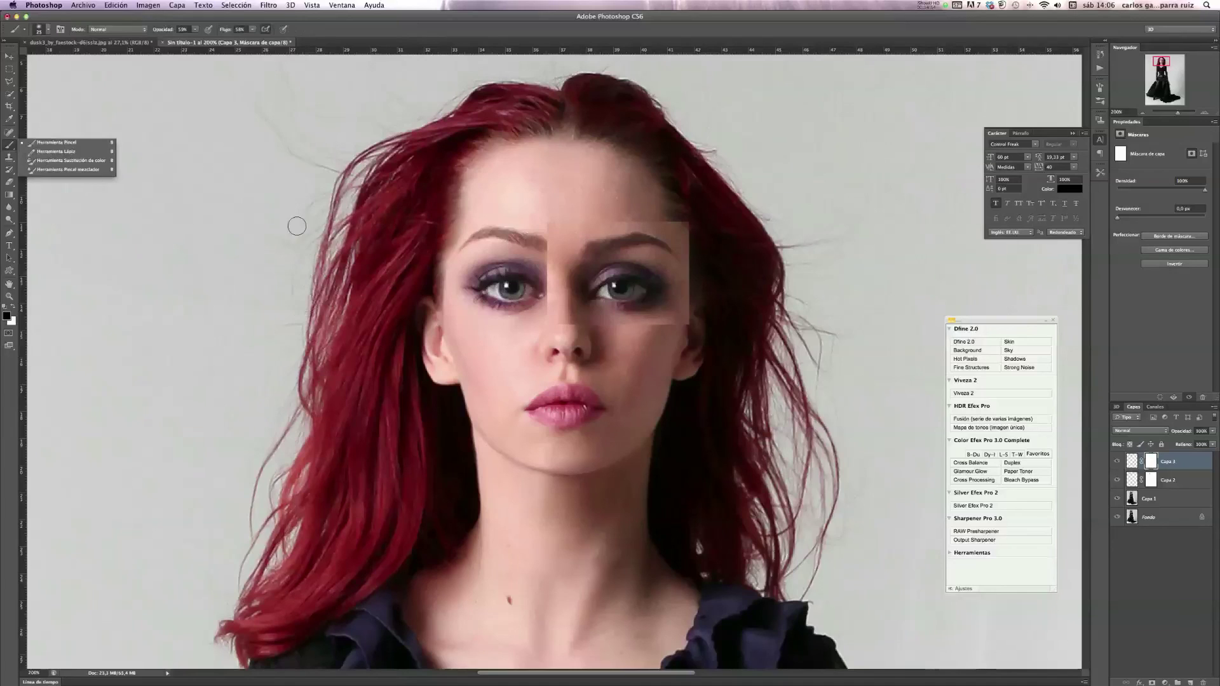
left_click(194, 30)
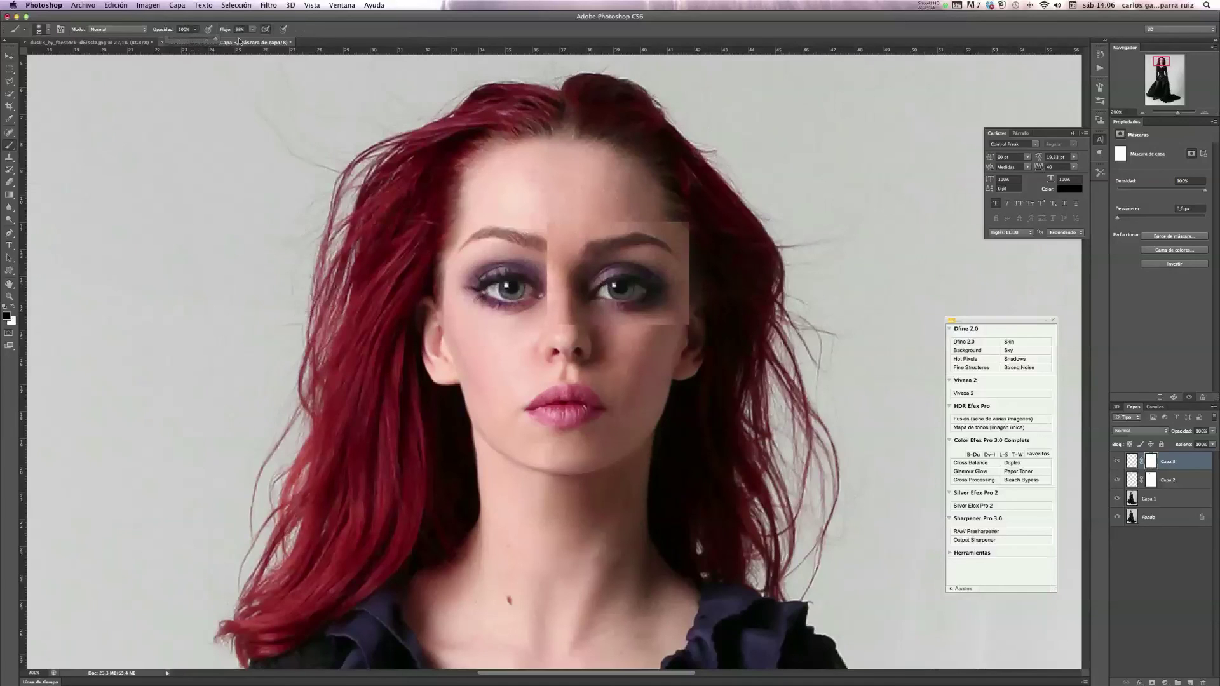
left_click(546, 252)
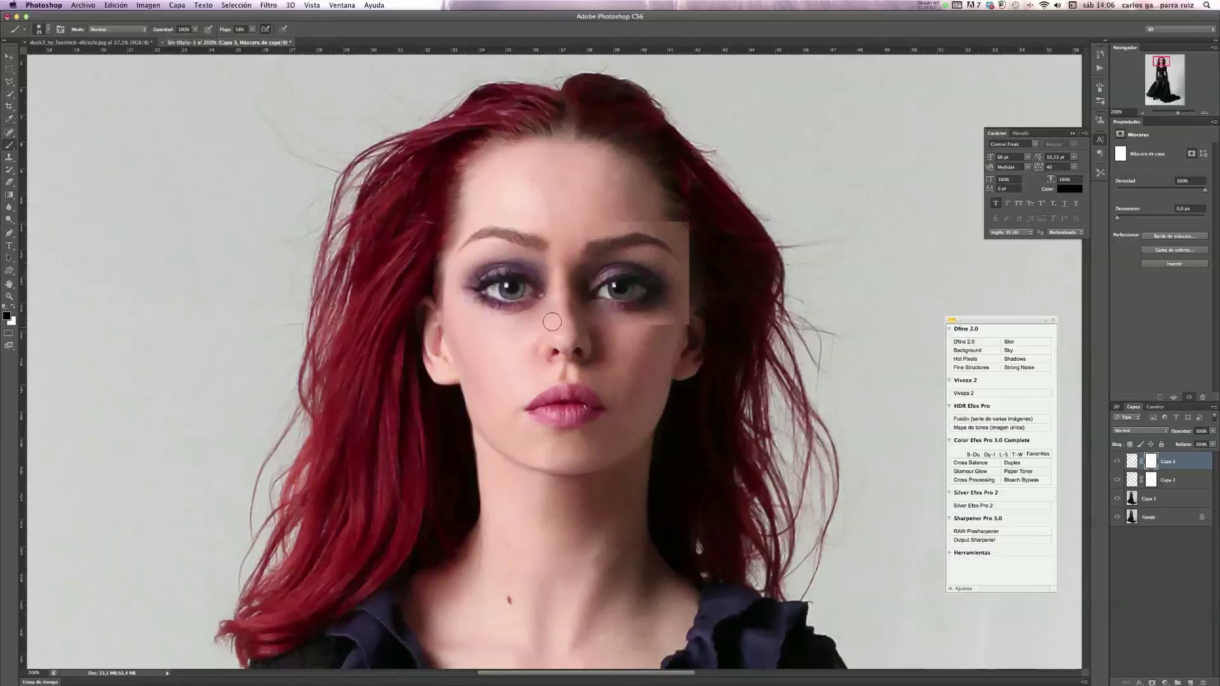
Paint black on the mask along the patch edges by the nose, forehead, nose bridge and temple
mouse_move(604, 331)
left_mouse_down()
mouse_move(667, 323)
mouse_move(698, 222)
left_mouse_up()
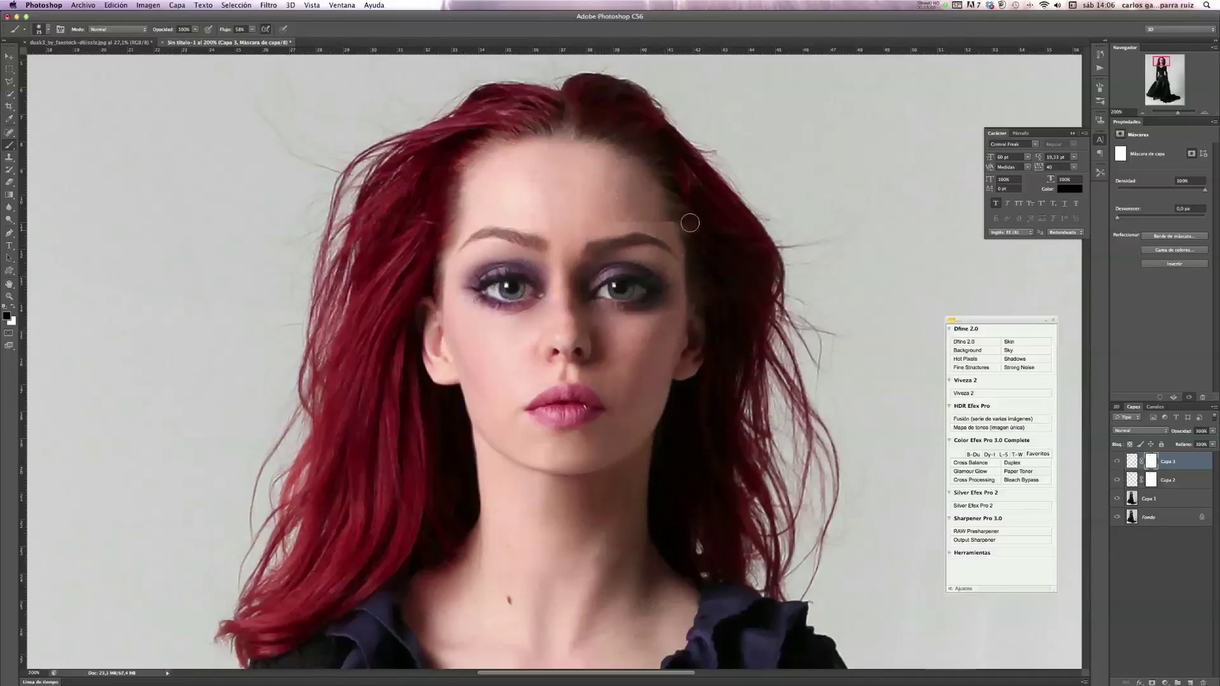
left_click_drag(698, 222, 633, 211)
mouse_move(600, 225)
left_mouse_down()
mouse_move(562, 324)
mouse_move(559, 246)
left_mouse_up()
mouse_move(680, 212)
left_mouse_down()
mouse_move(646, 216)
mouse_move(677, 210)
left_mouse_up()
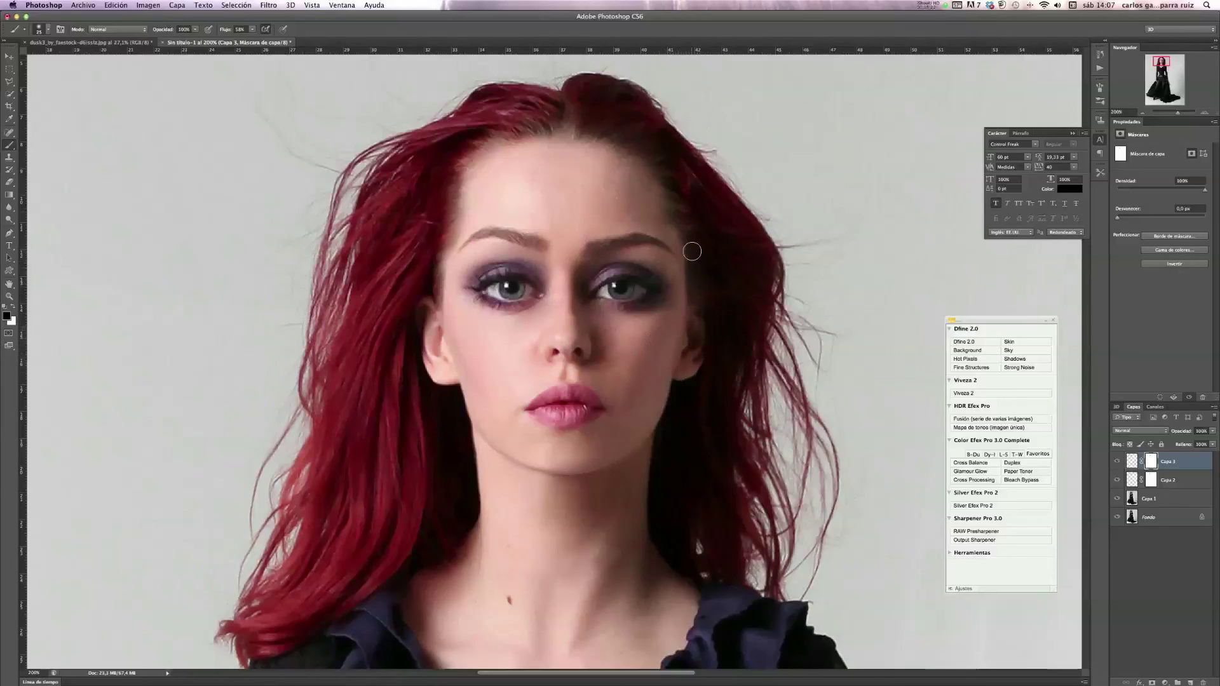
Lower the brush opacity to 89% and soften the nose-bridge seam further
left_click(253, 29)
left_click(194, 30)
left_click_drag(195, 39, 191, 41)
left_click(674, 232)
left_click_drag(578, 267, 577, 330)
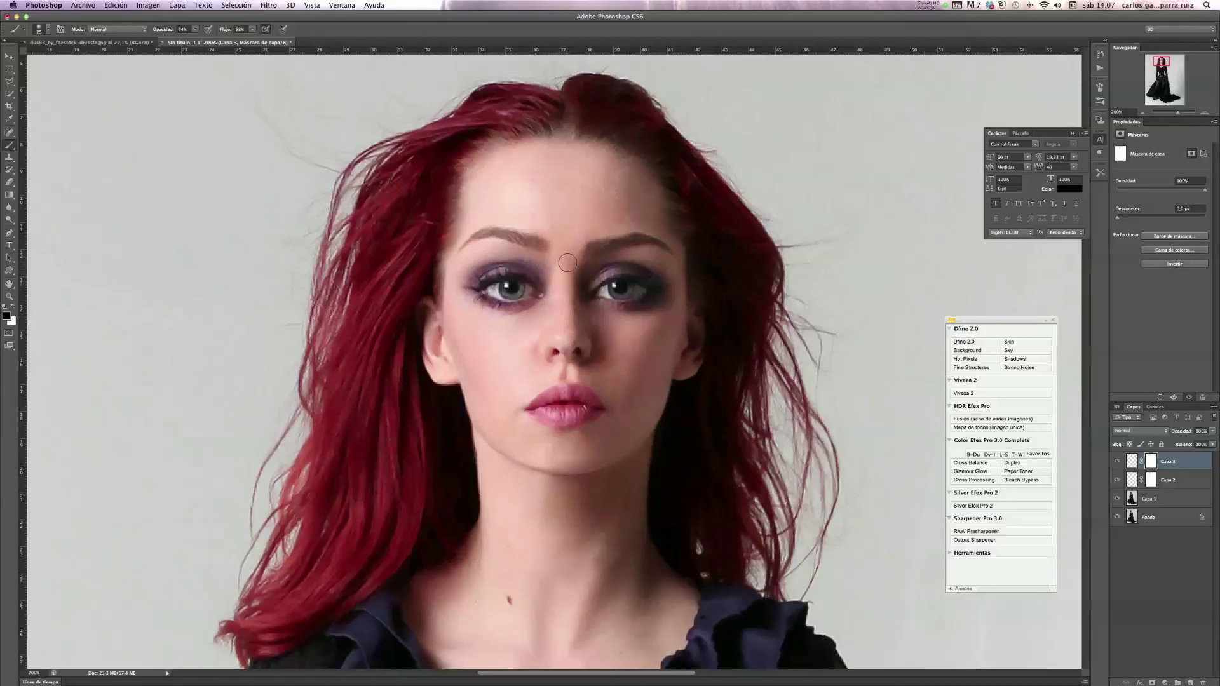
Toggle the right-eye patch's visibility to compare the blended result
left_click(1117, 462)
left_click(1118, 463)
left_click(1117, 463)
key("v")
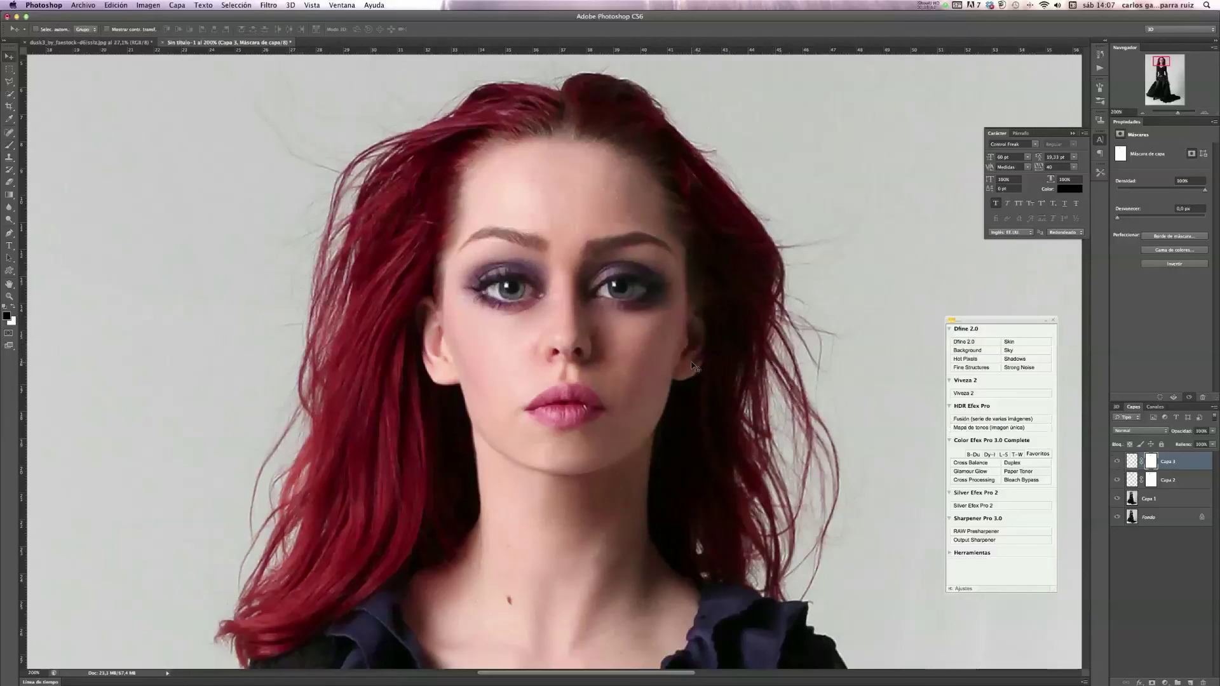